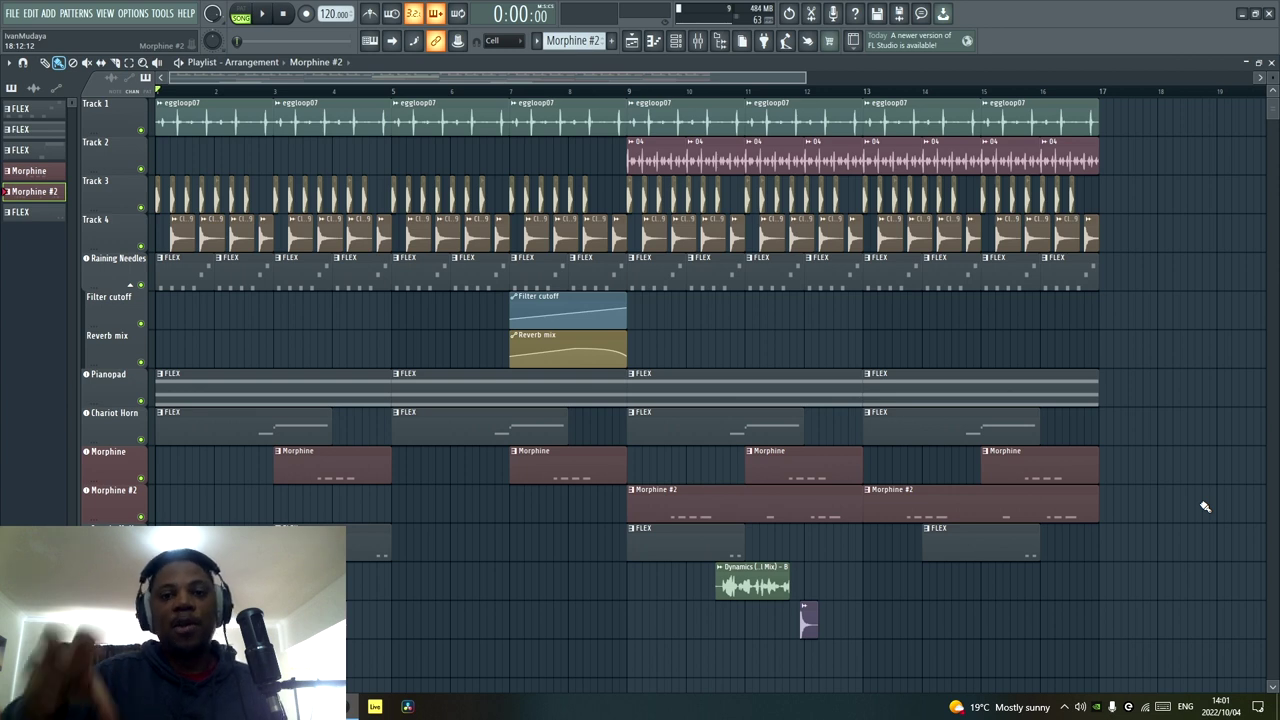
Create a new project from the Club Basic with limiter template and add the Morphine instrument to Track 1.
{"action": "left_click", "coordinate": [13, 14]}
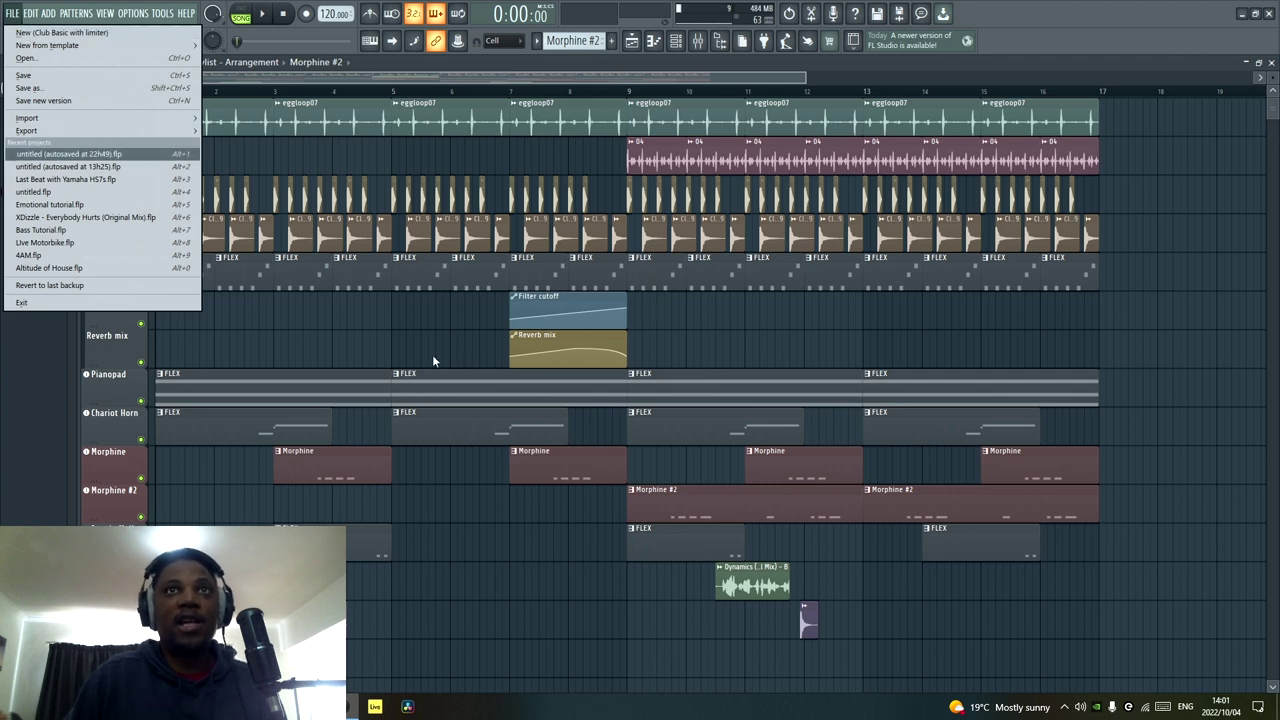
{"action": "left_click", "coordinate": [60, 32]}
{"action": "left_click", "coordinate": [658, 390]}
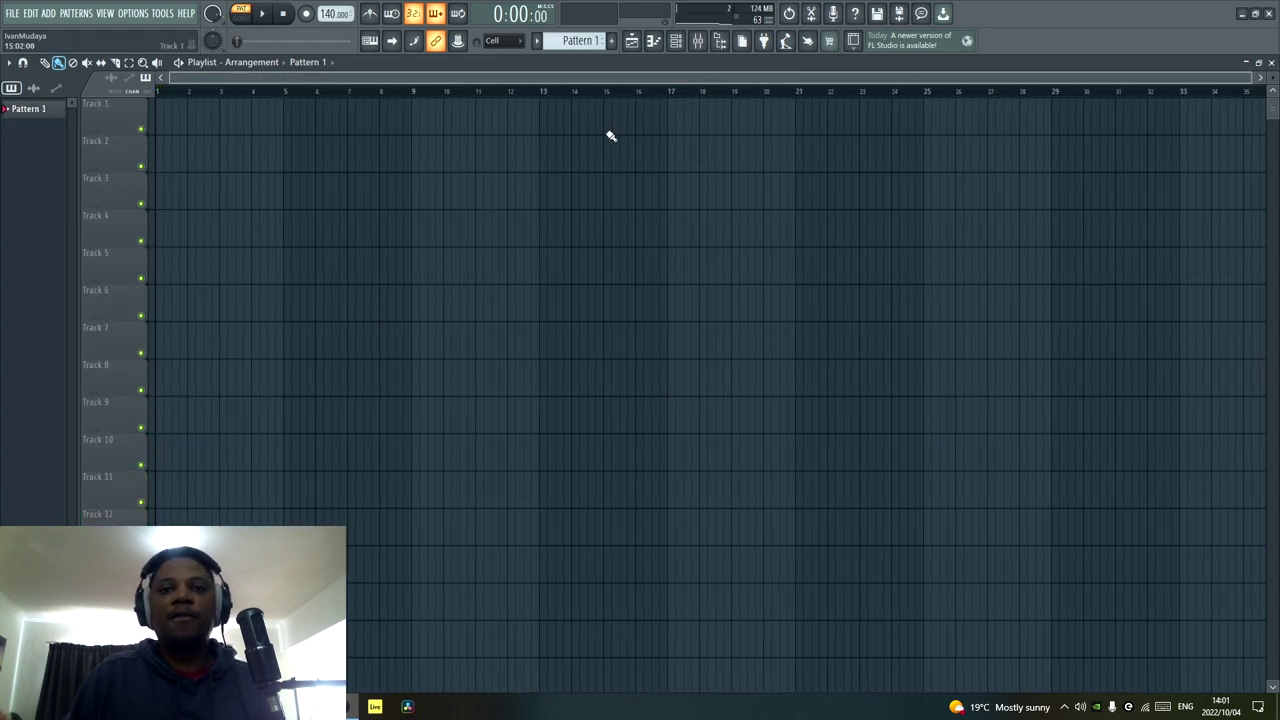
{"action": "left_click", "coordinate": [763, 41]}
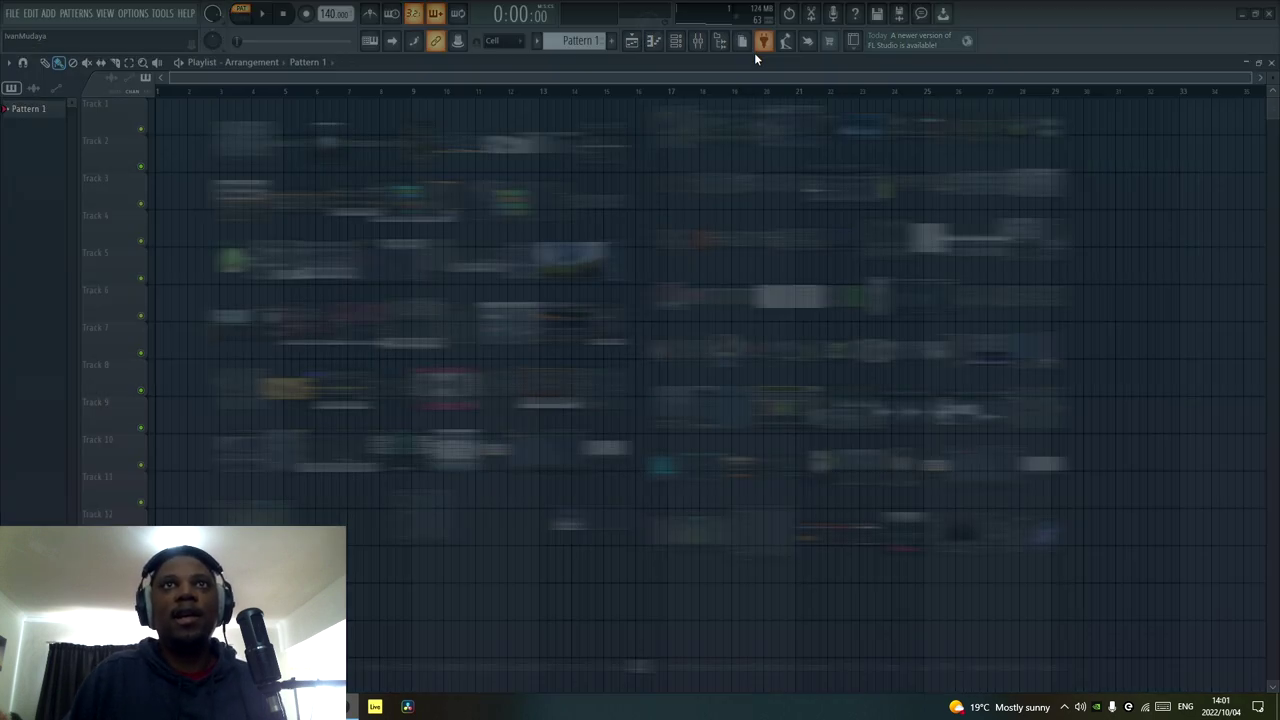
{"action": "left_click_drag", "start_coordinate": [582, 308], "coordinate": [125, 121]}
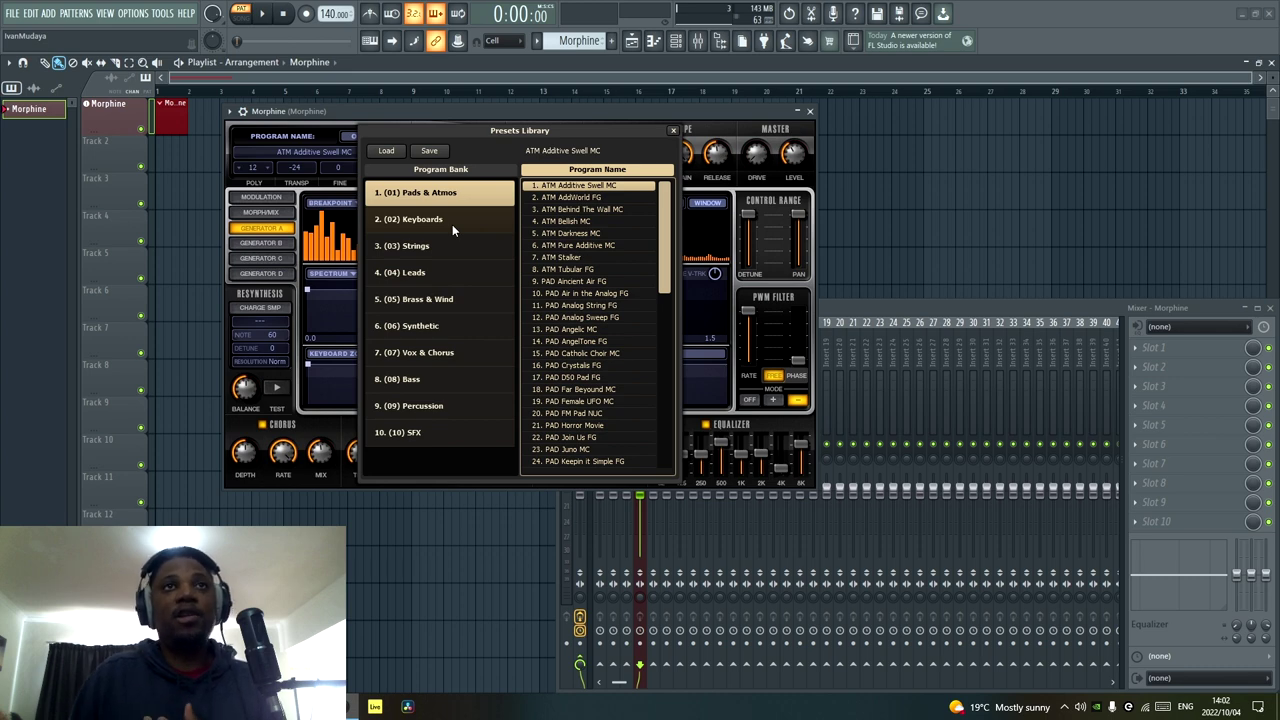
Audition the KBD Soft FM Keys NUC and KBD Soft Key NUC presets from Morphine's Keyboards bank.
{"action": "left_click", "coordinate": [452, 226]}
{"action": "scroll", "coordinate": [622, 314], "scroll_direction": "down", "scroll_amount": 6}
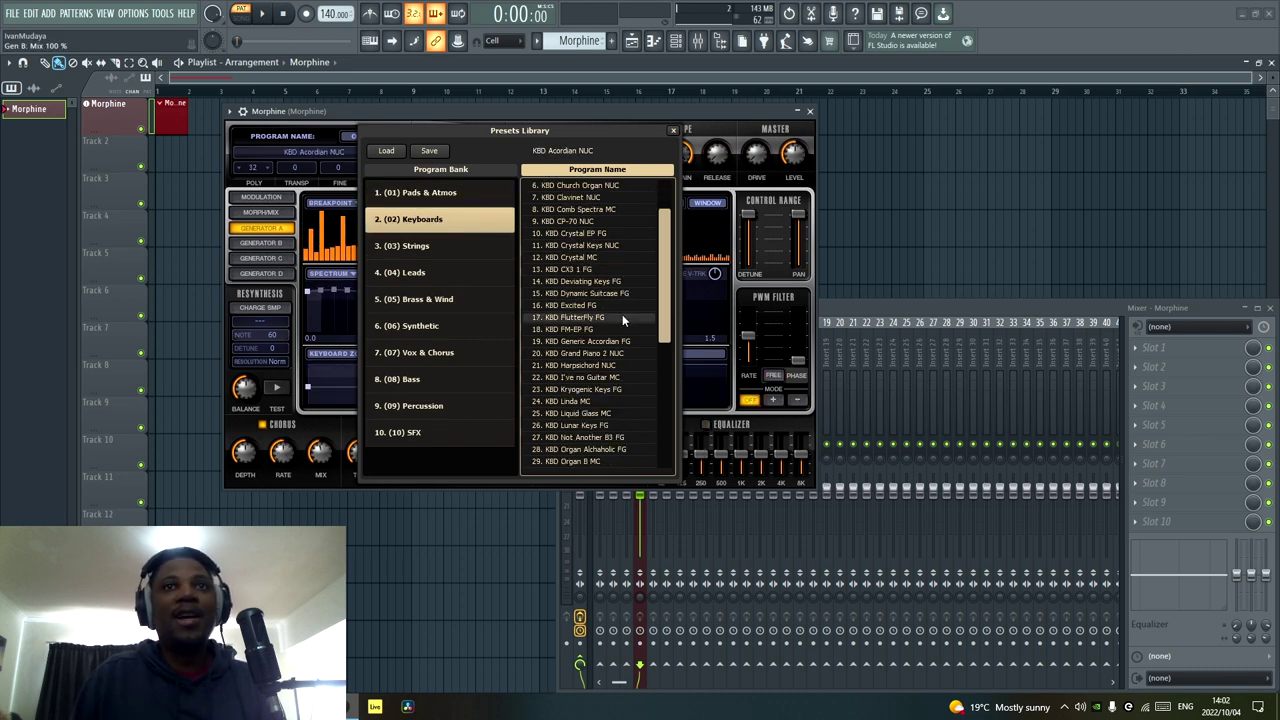
{"action": "left_click_drag", "start_coordinate": [666, 343], "coordinate": [674, 395]}
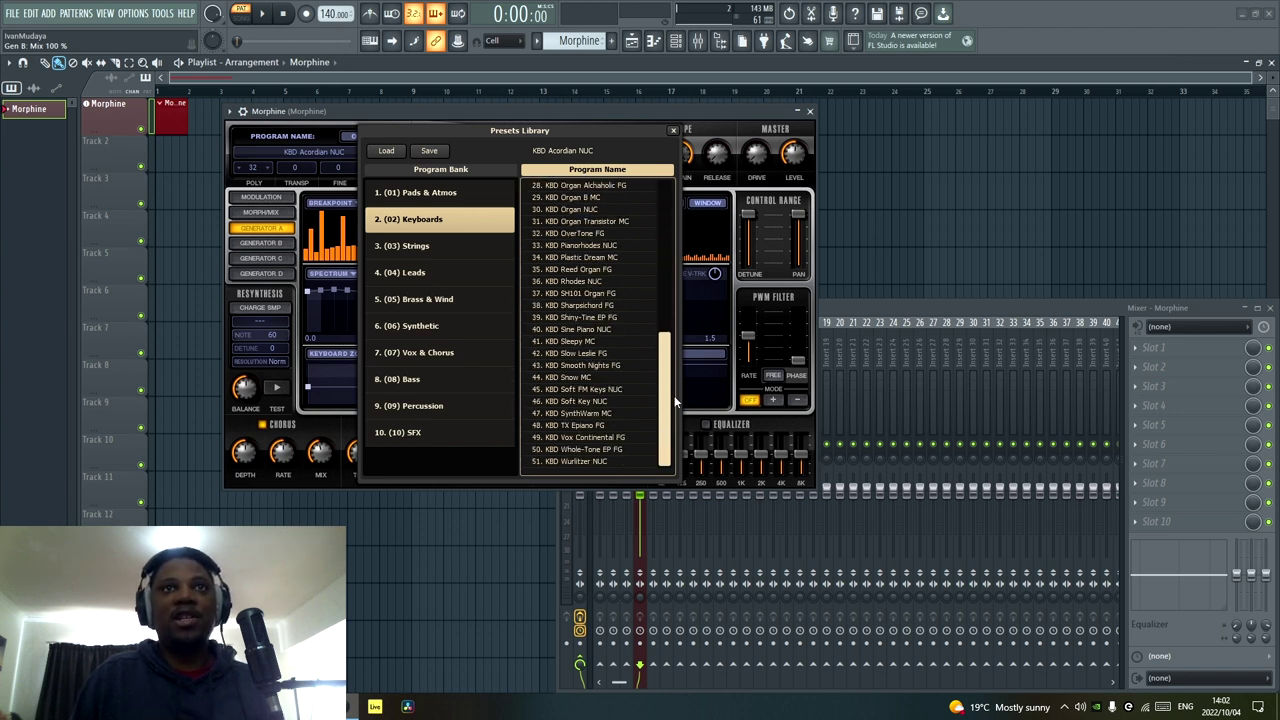
{"action": "left_click", "coordinate": [610, 393]}
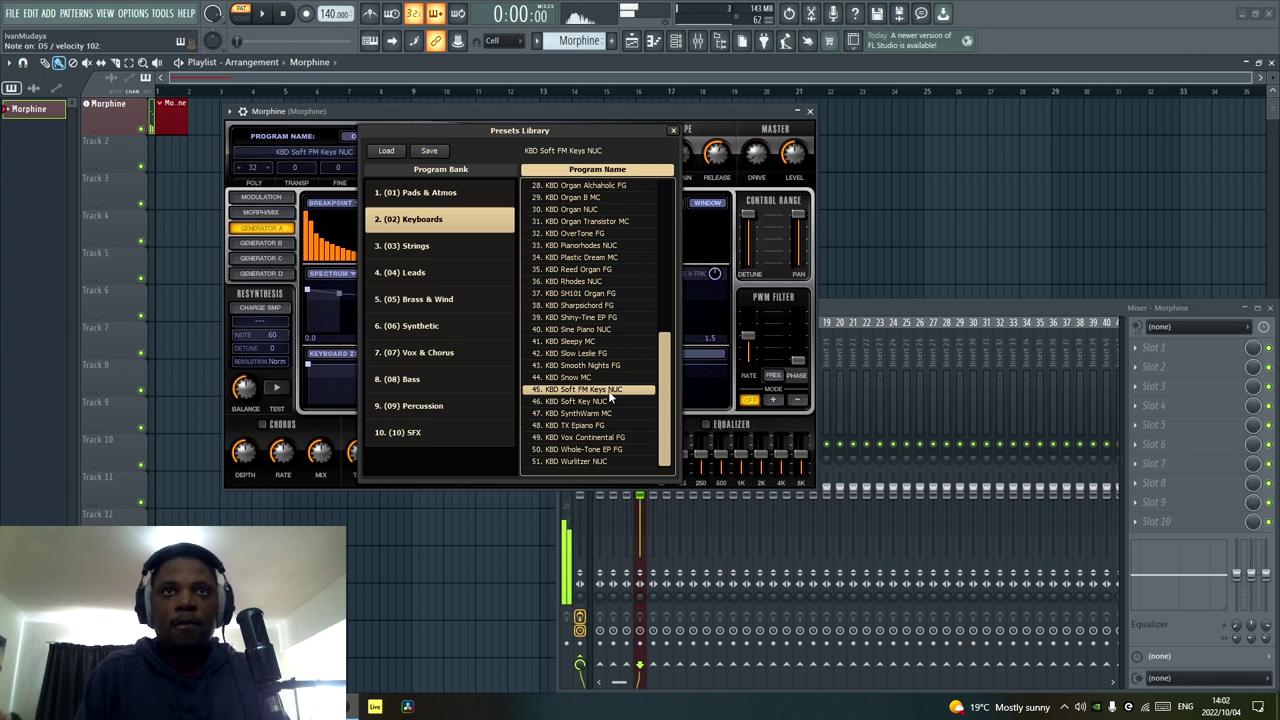
{"action": "left_click", "coordinate": [606, 402]}
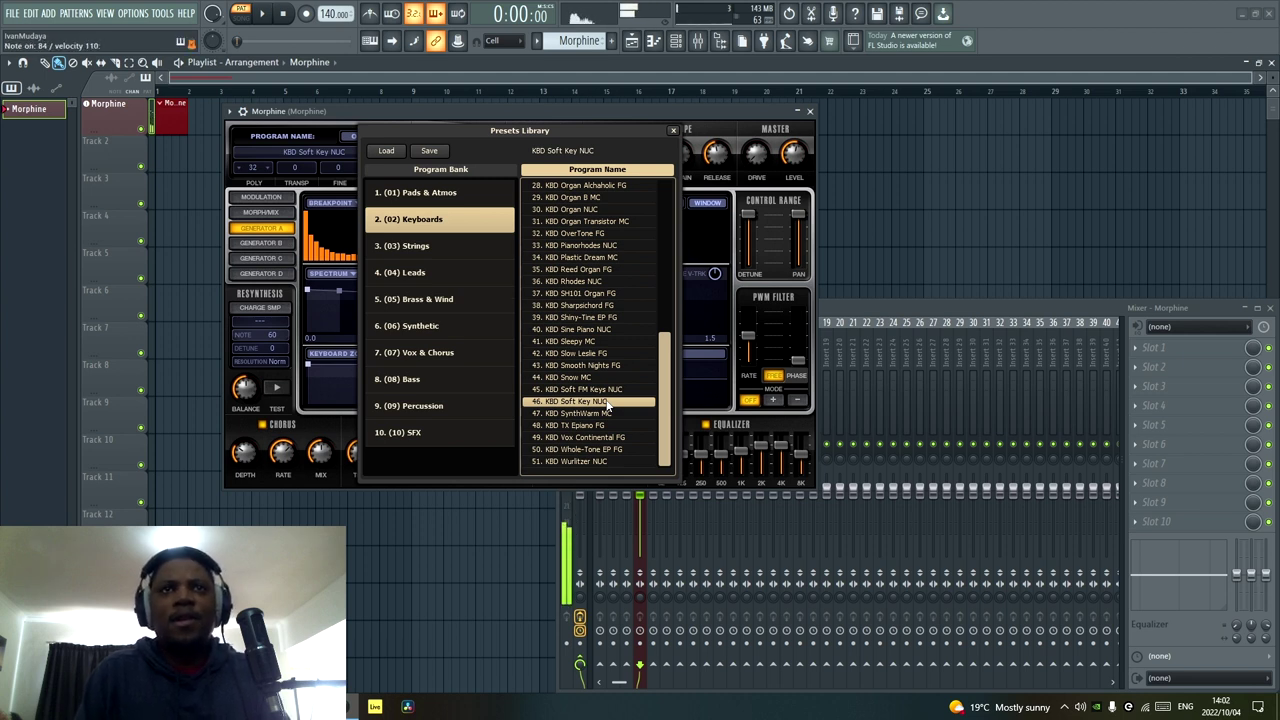
Audition the KBD Shiny-Tine EP FG, KBD Rhodes NUC and KBD Organ B MC presets.
{"action": "left_click", "coordinate": [595, 318]}
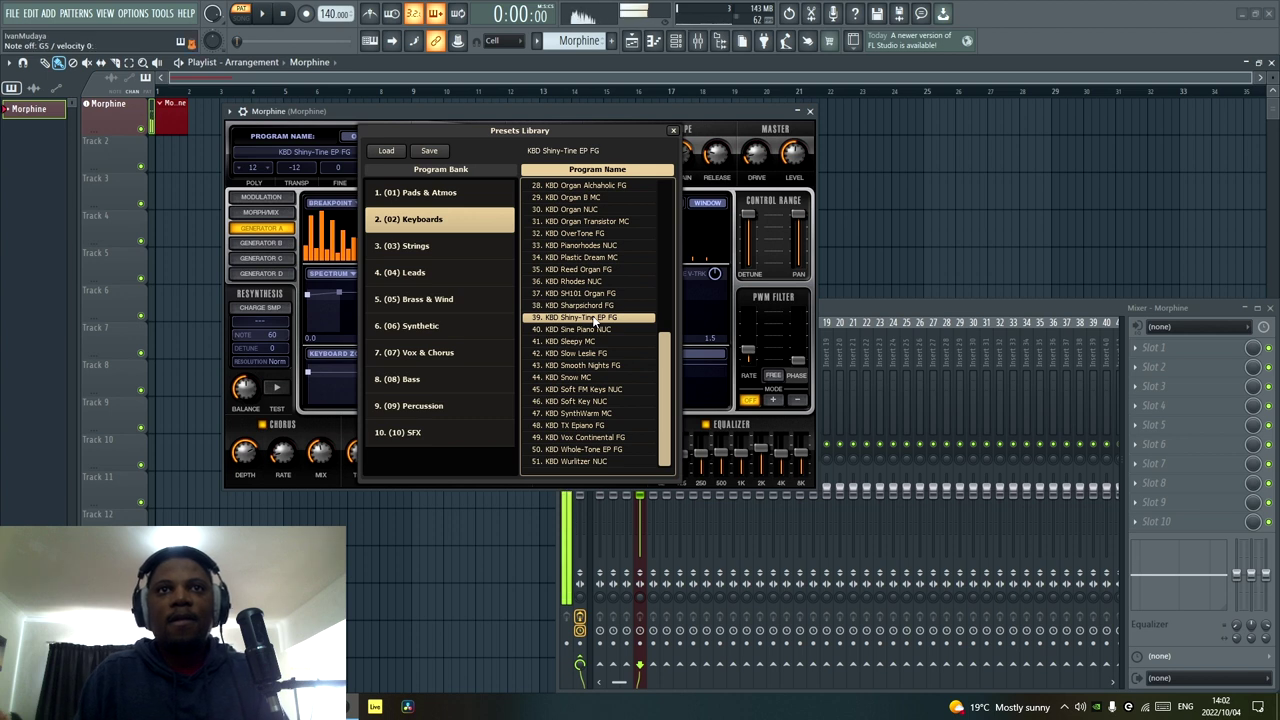
{"action": "left_click", "coordinate": [597, 282]}
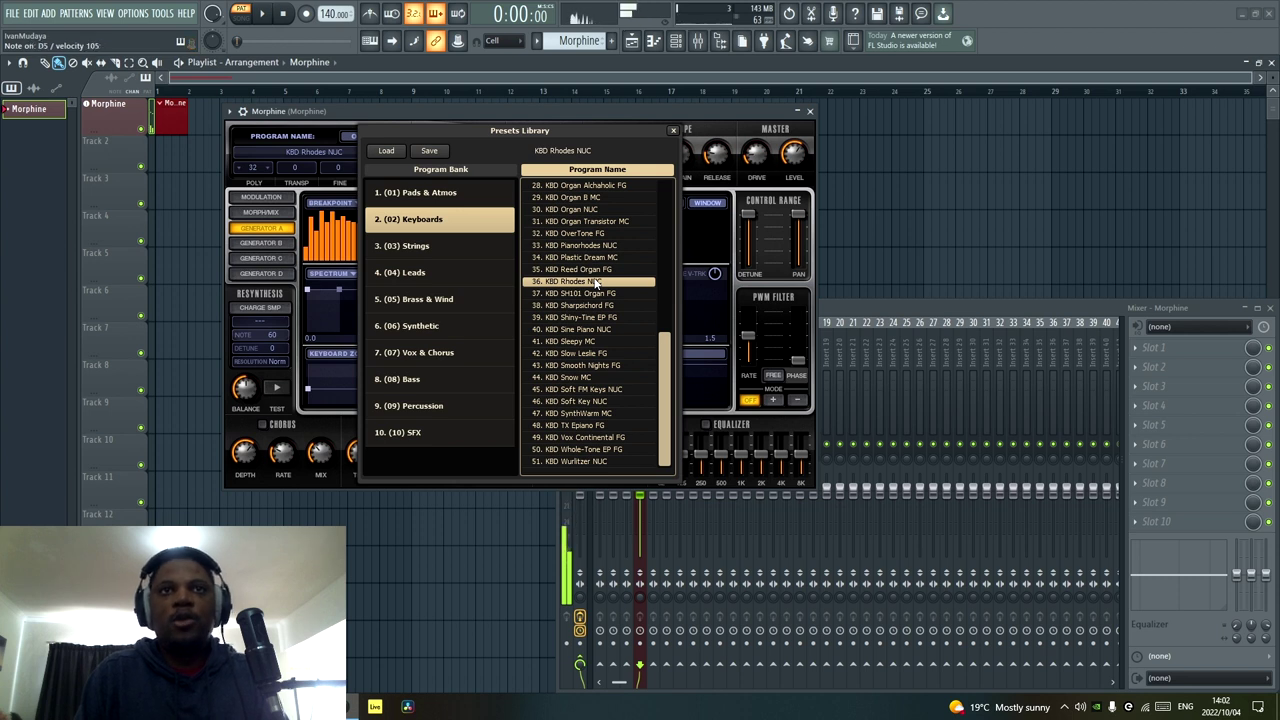
{"action": "scroll", "coordinate": [597, 283], "scroll_direction": "up", "scroll_amount": 1}
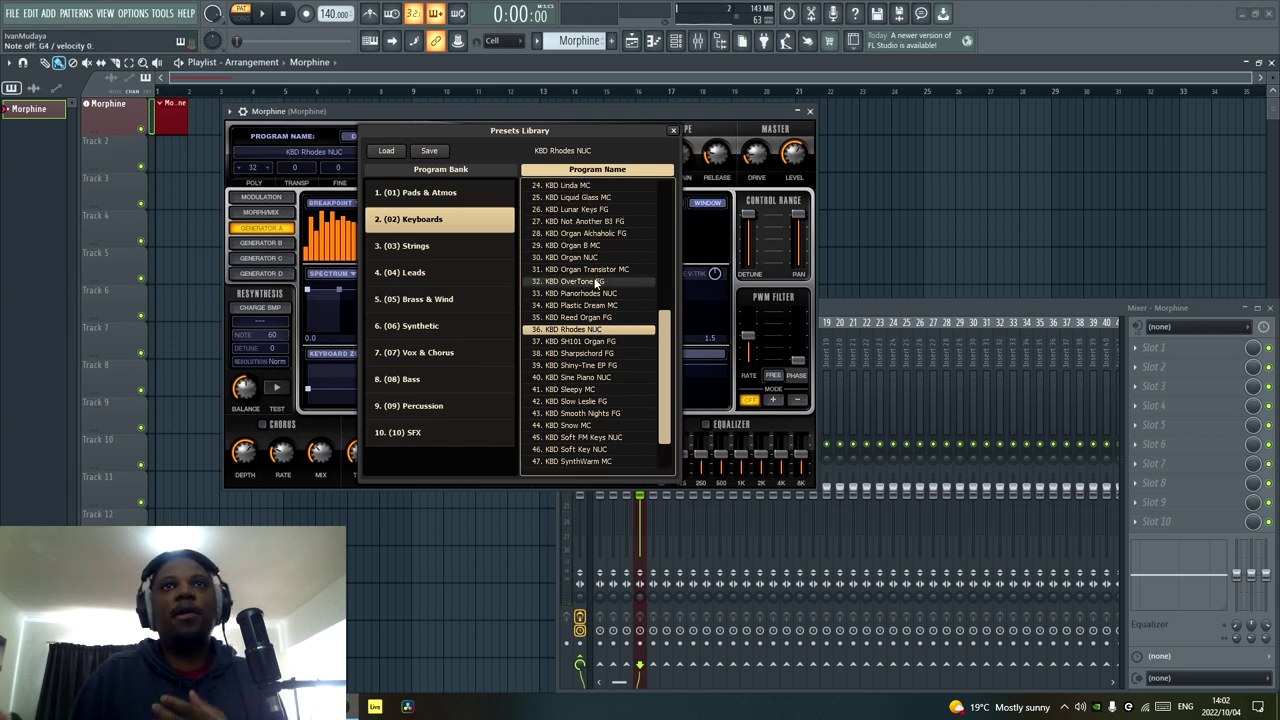
{"action": "scroll", "coordinate": [595, 284], "scroll_direction": "up", "scroll_amount": 1}
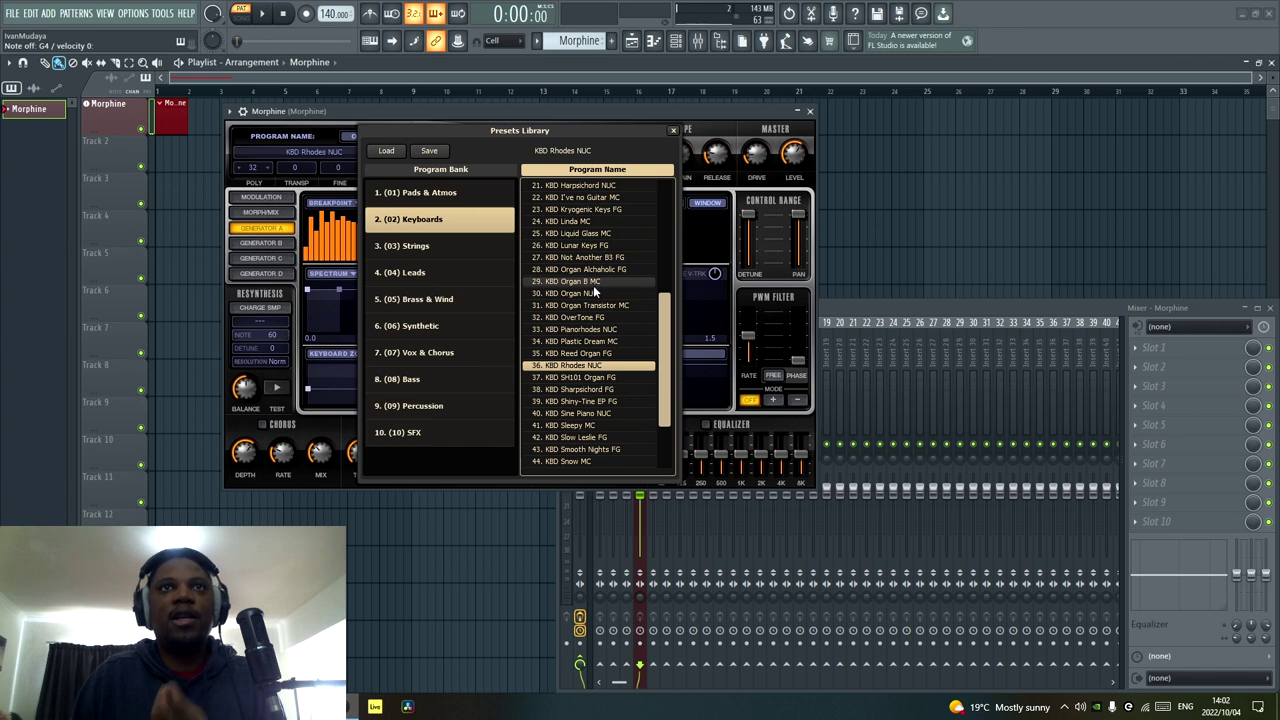
{"action": "left_click", "coordinate": [593, 283]}
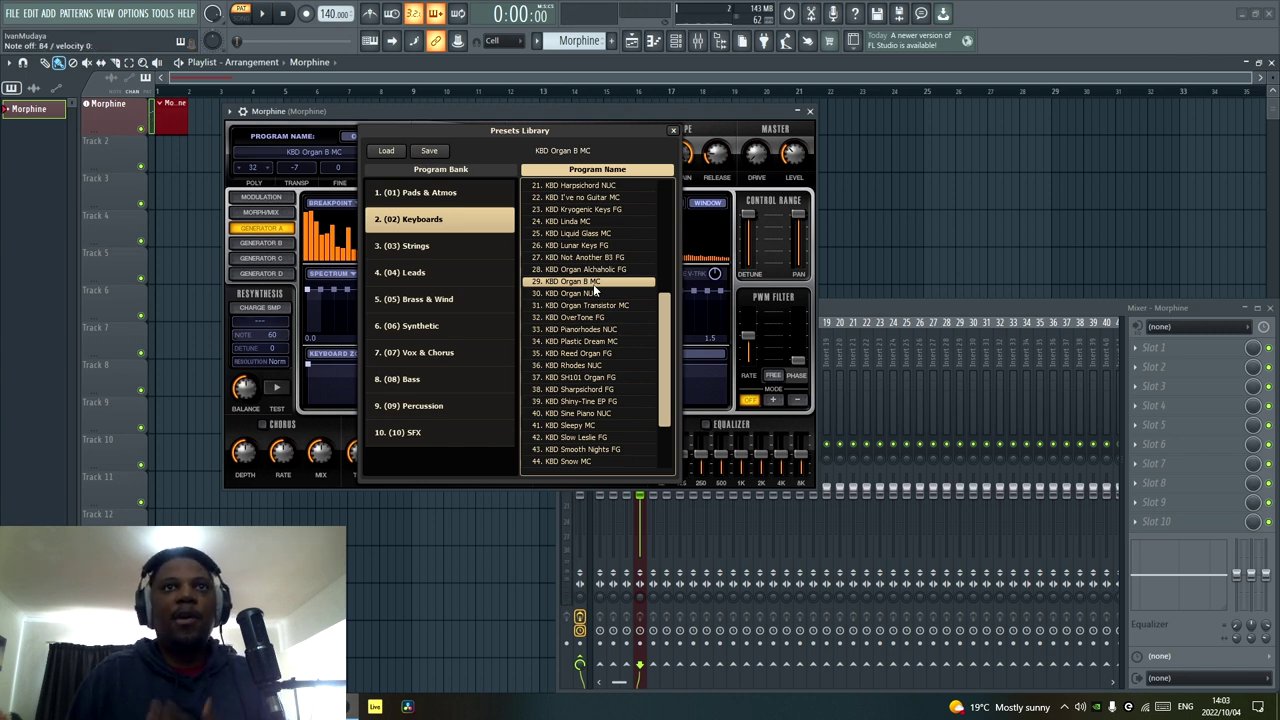
Audition the keyboard presets KBD Grand Piano 2 NUC, KBD FM-EP FG, KBD Crystal EP FG and KBD Crystal Keys NUC.
{"action": "scroll", "coordinate": [587, 268], "scroll_direction": "up", "scroll_amount": 2}
{"action": "scroll", "coordinate": [590, 268], "scroll_direction": "up", "scroll_amount": 2}
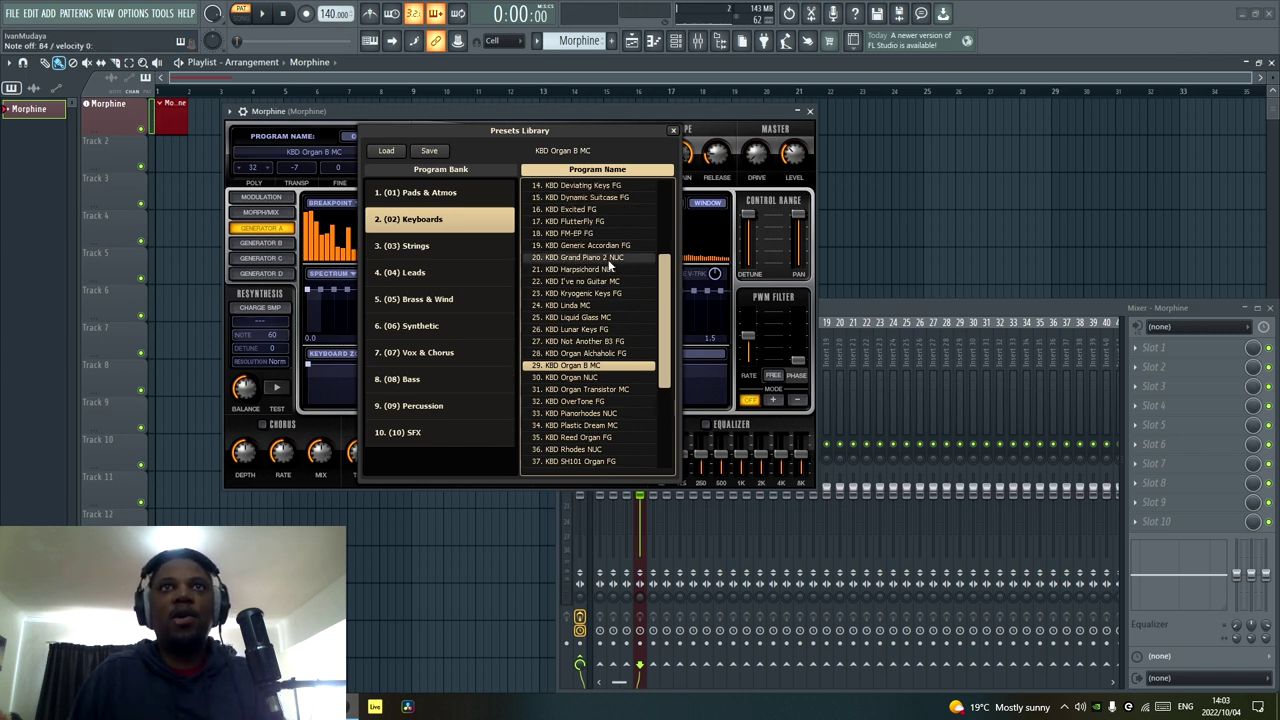
{"action": "left_click", "coordinate": [600, 258]}
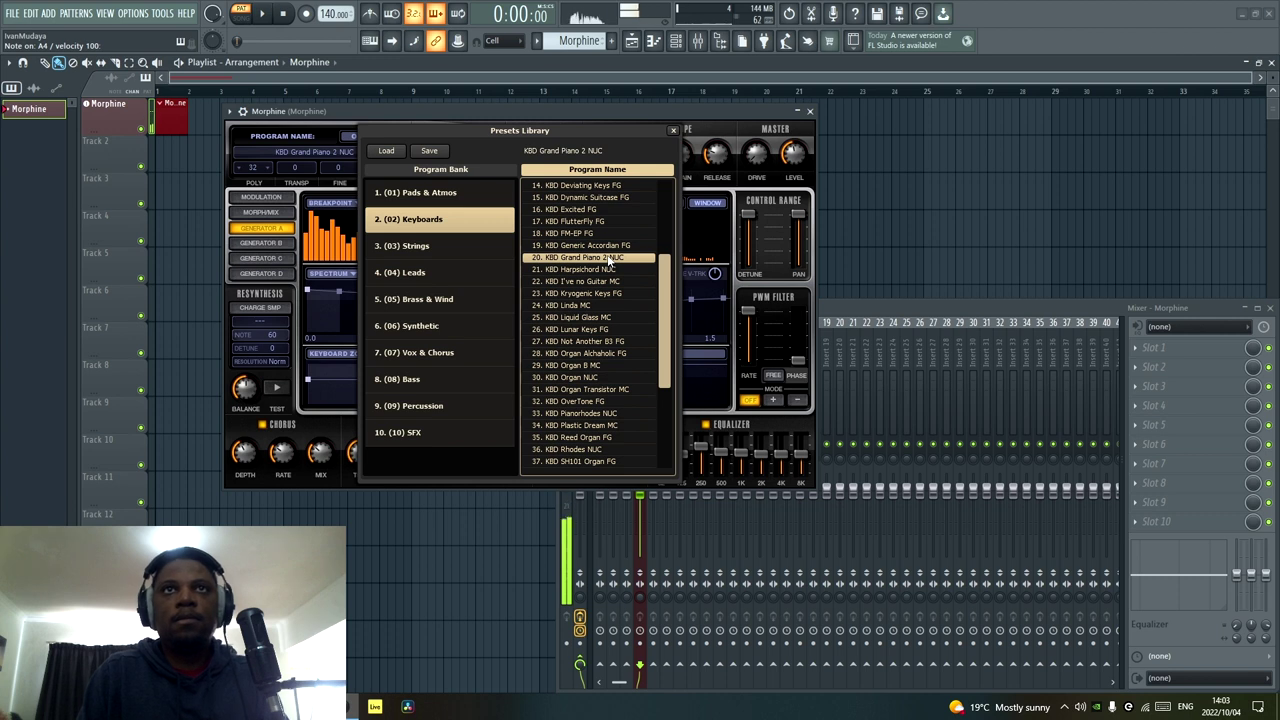
{"action": "left_click", "coordinate": [604, 233]}
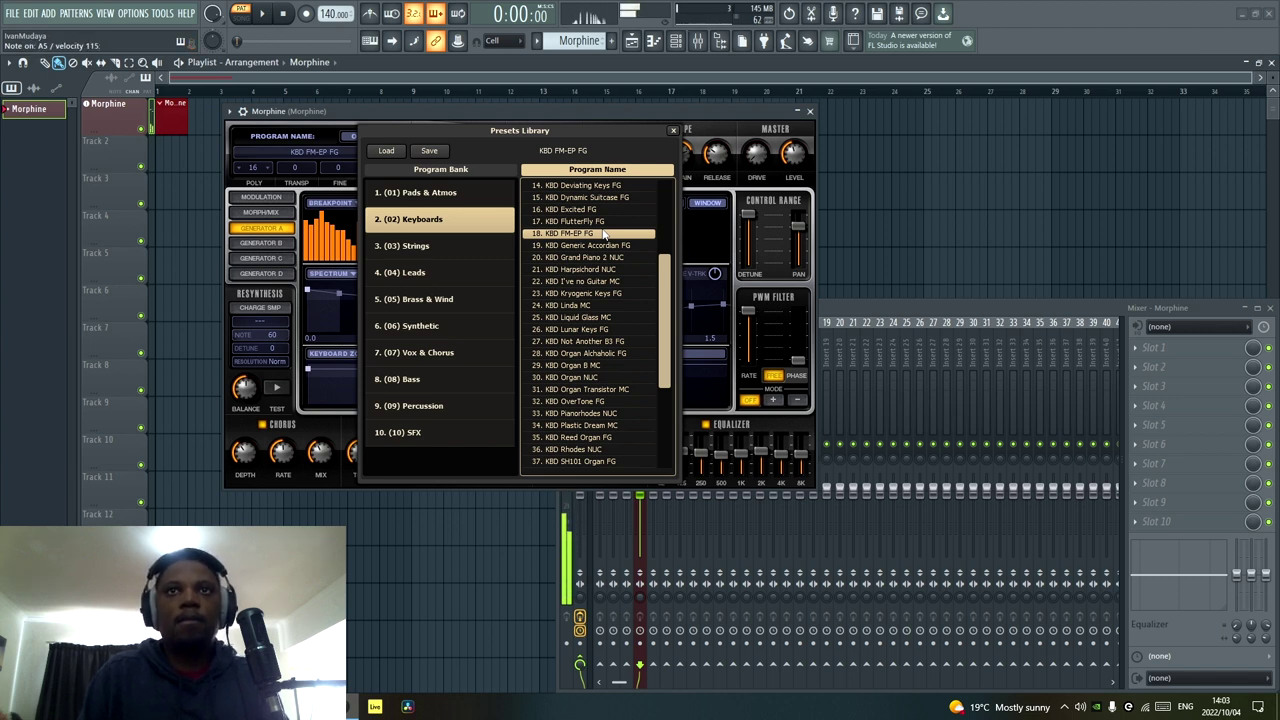
{"action": "scroll", "coordinate": [603, 233], "scroll_direction": "up", "scroll_amount": 2}
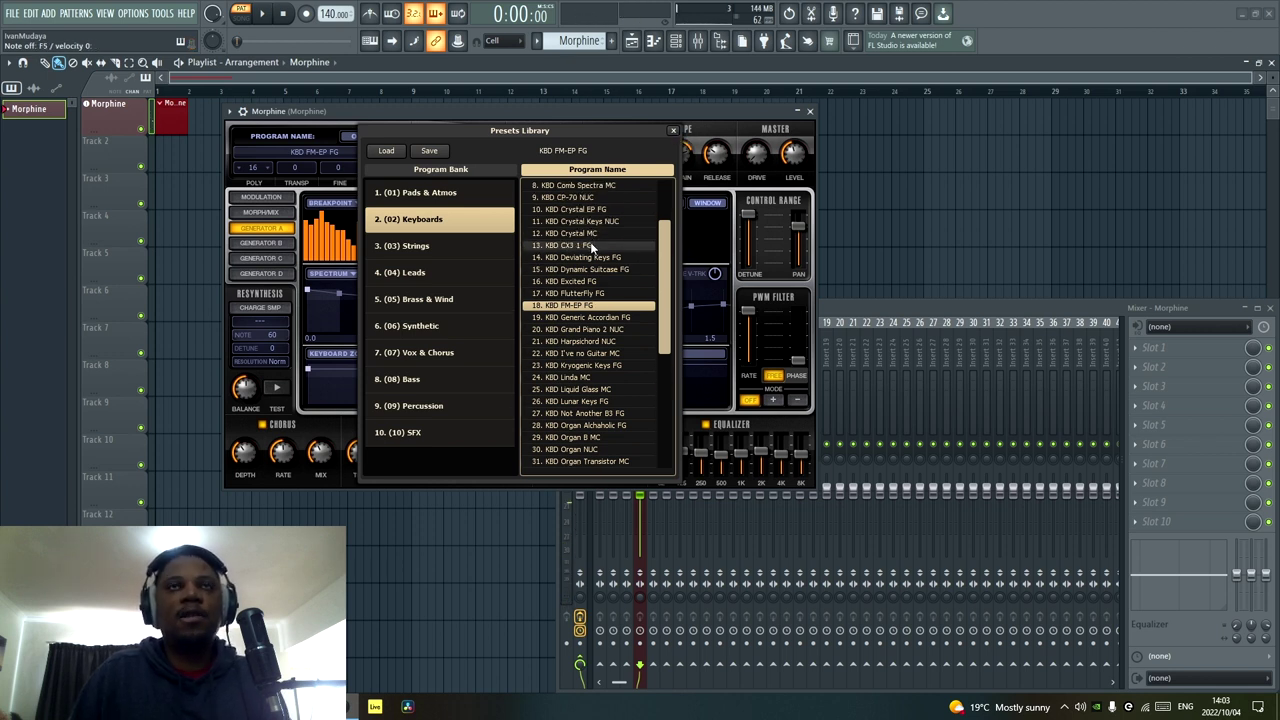
{"action": "left_click", "coordinate": [601, 210]}
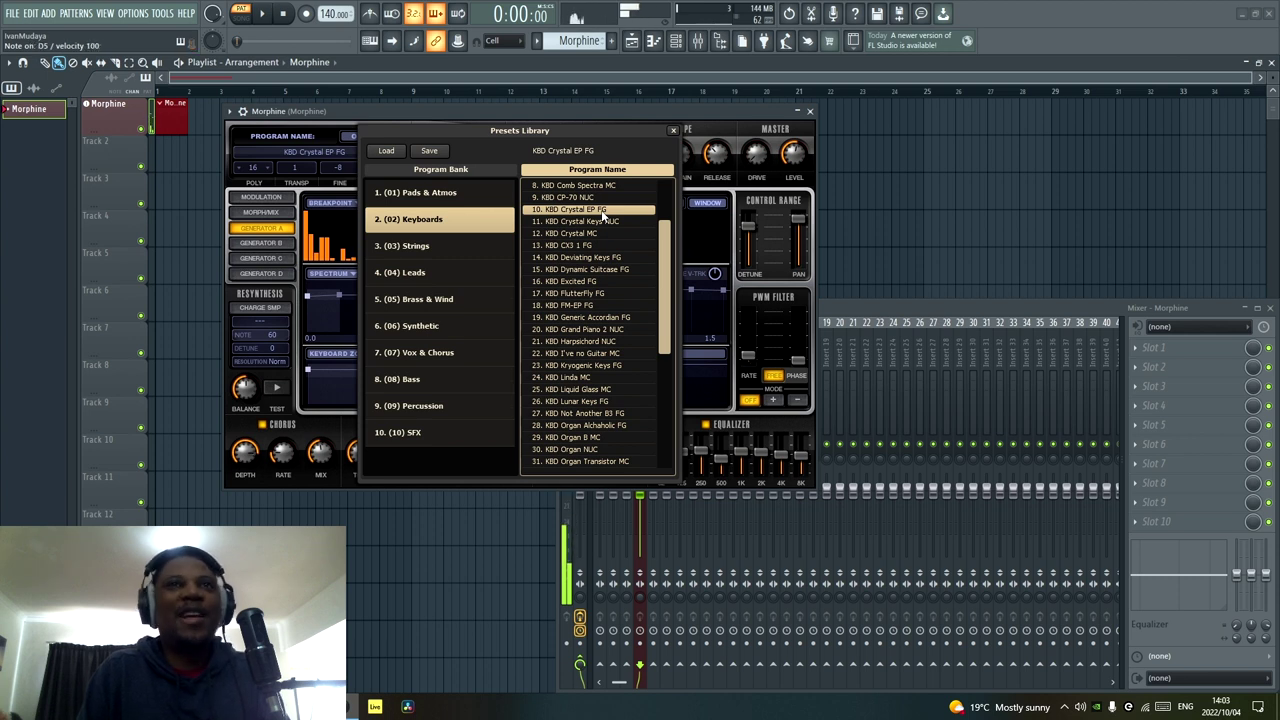
{"action": "left_click", "coordinate": [600, 222]}
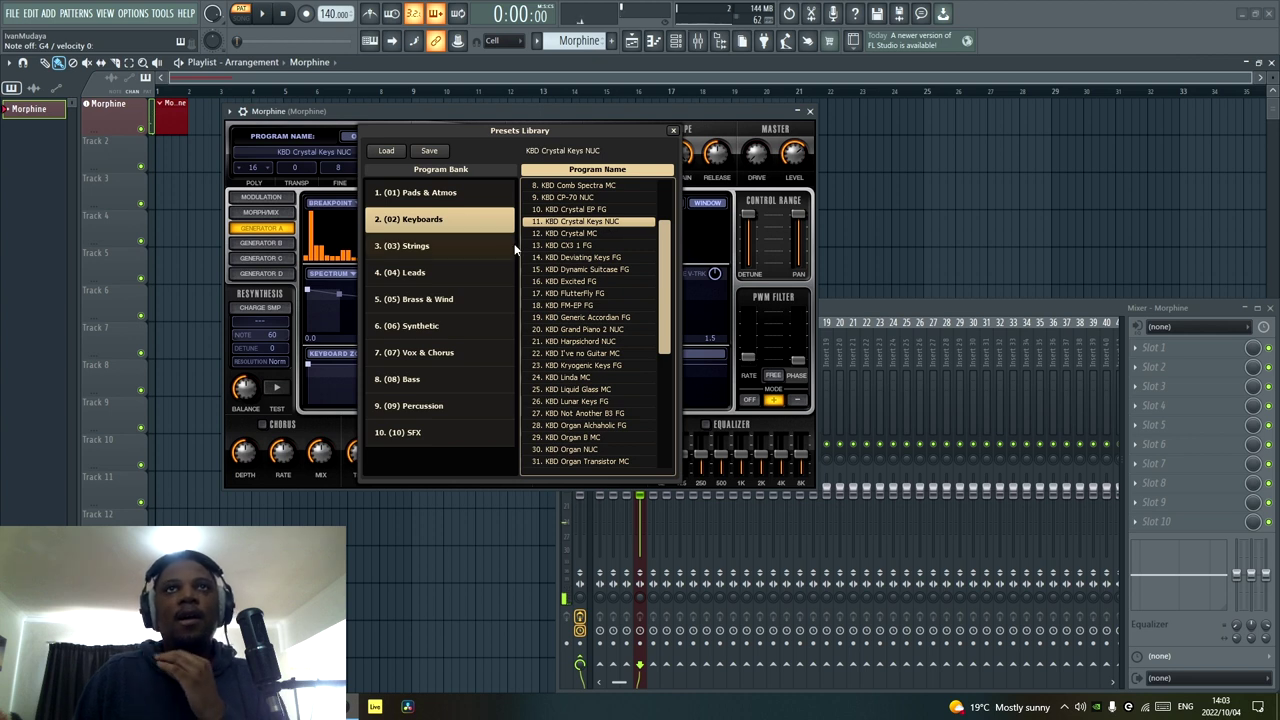
Audition STR Fender Strat NUC, STR Mandolyn FG and STR Solo Cello MC from the Strings bank.
{"action": "left_click", "coordinate": [459, 248]}
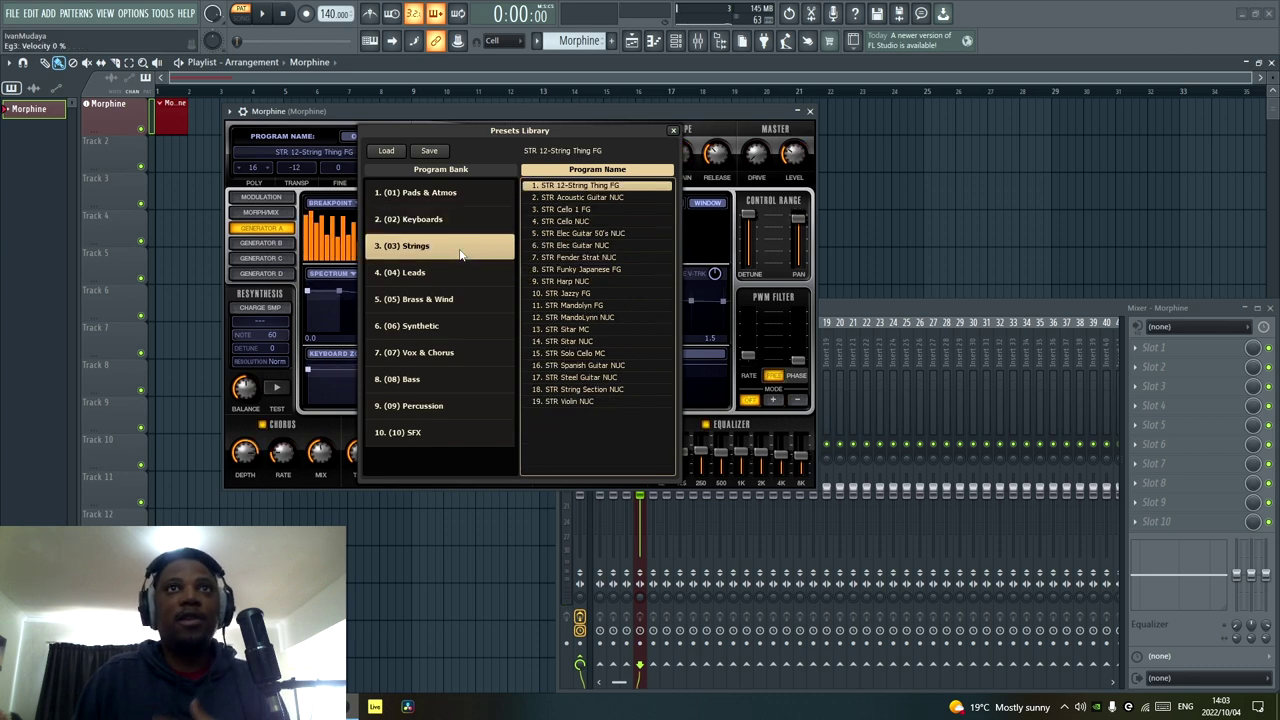
{"action": "left_click", "coordinate": [585, 258]}
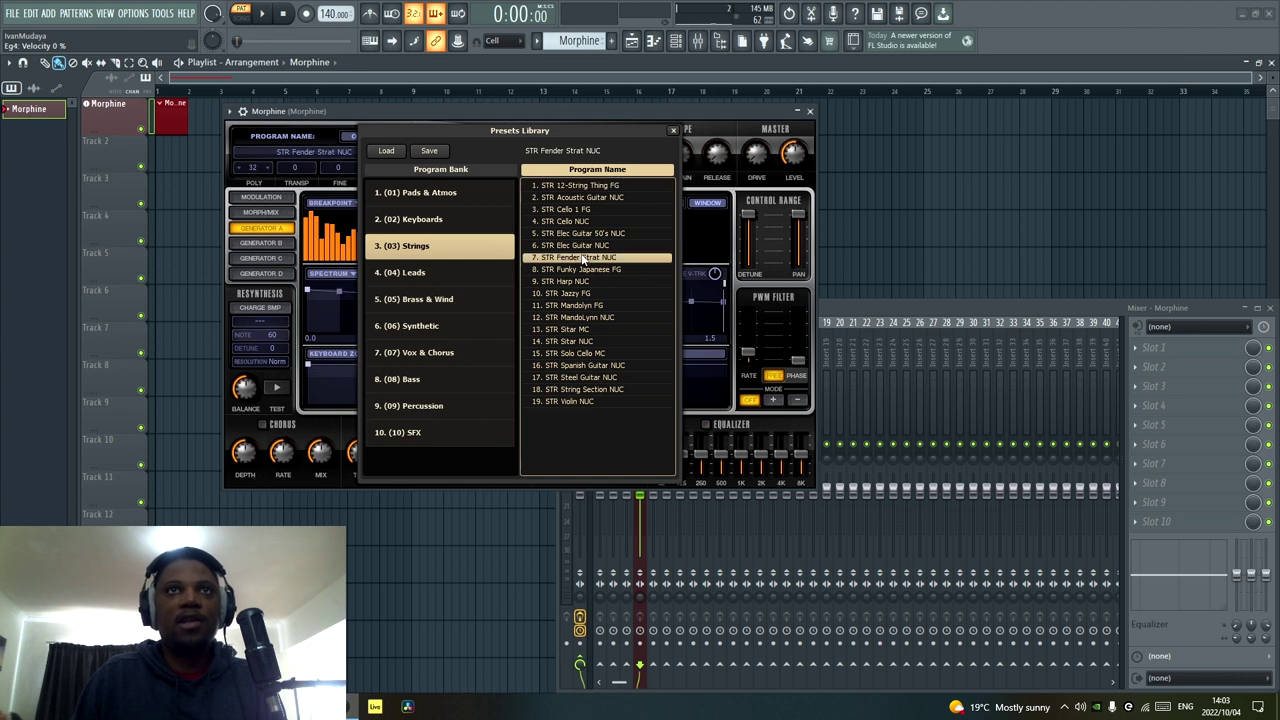
{"action": "left_click", "coordinate": [594, 306]}
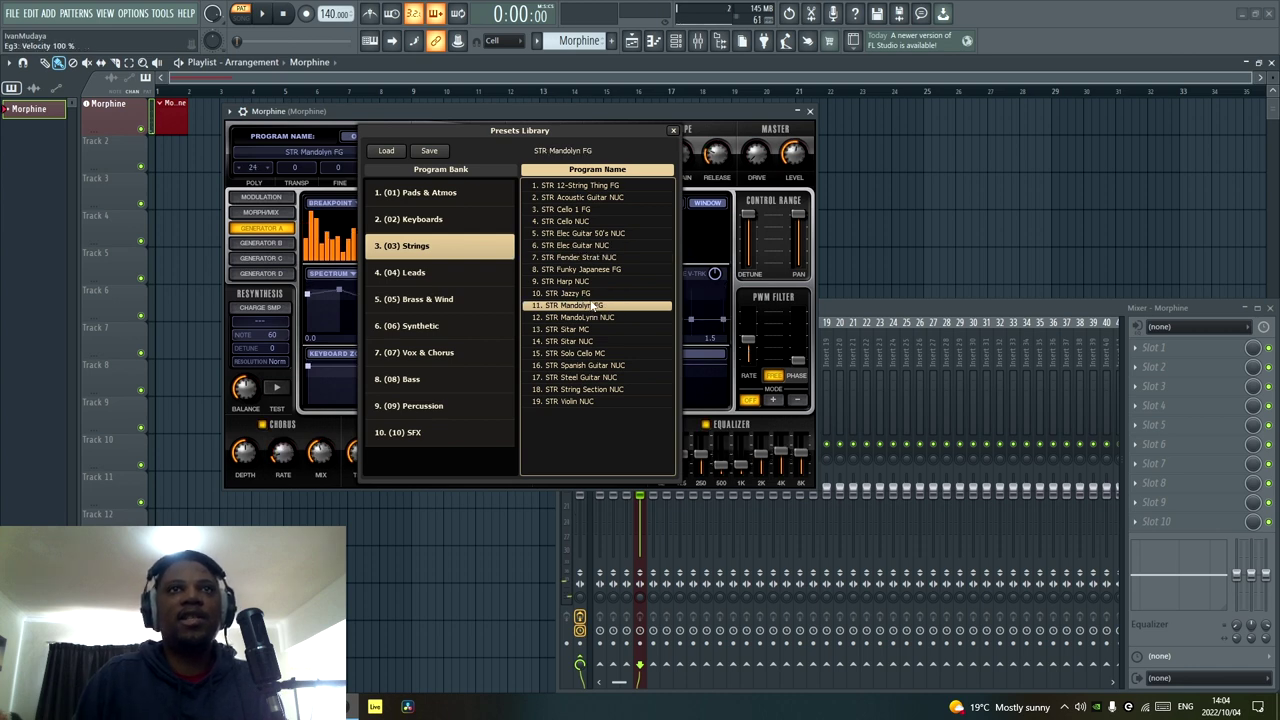
{"action": "left_click", "coordinate": [586, 353]}
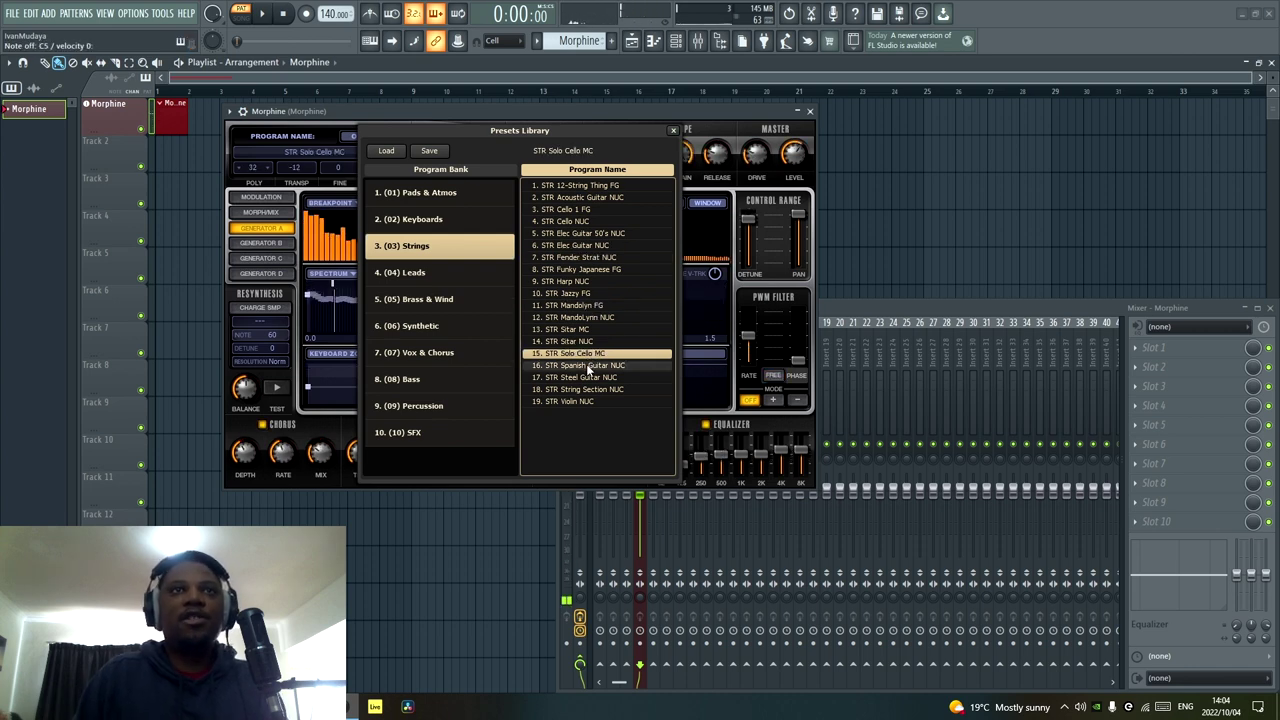
Audition LED Hard Sync FG, LED Jupiter MC, LED Machina 1 FG and LED Scream MC from the Leads bank.
{"action": "left_click", "coordinate": [472, 276]}
{"action": "scroll", "coordinate": [634, 289], "scroll_direction": "down", "scroll_amount": 2}
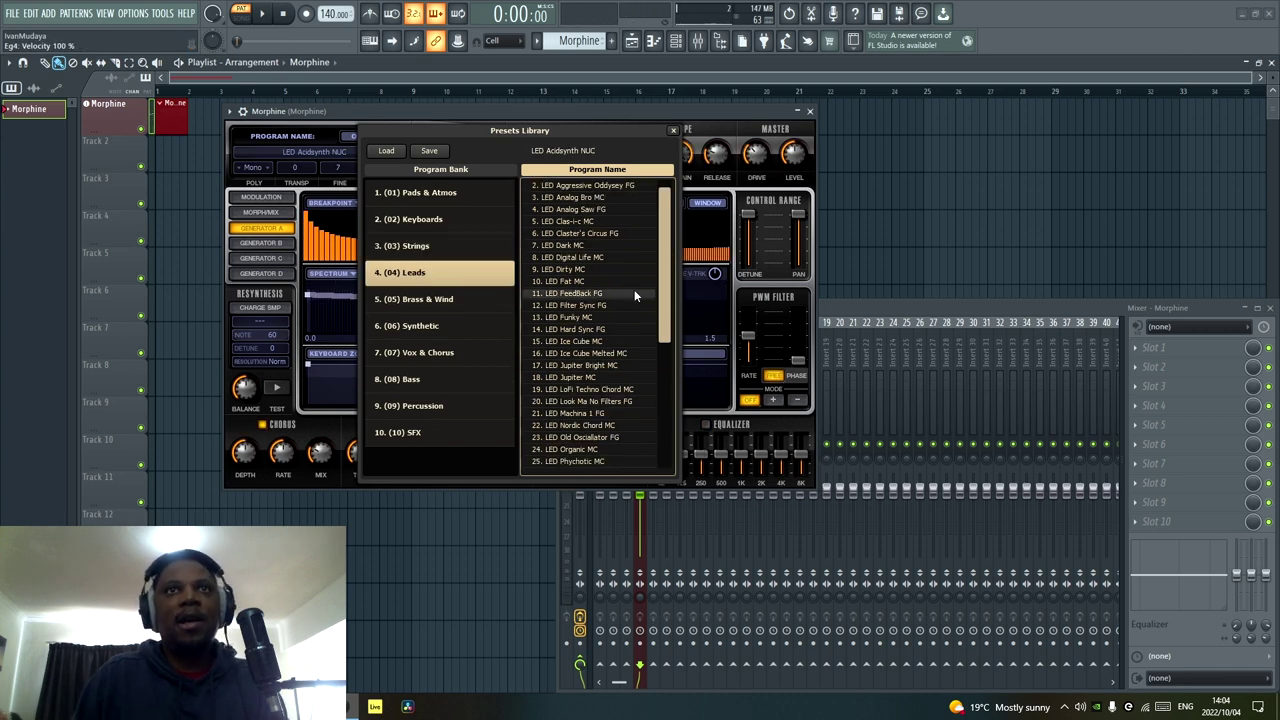
{"action": "left_click", "coordinate": [598, 270]}
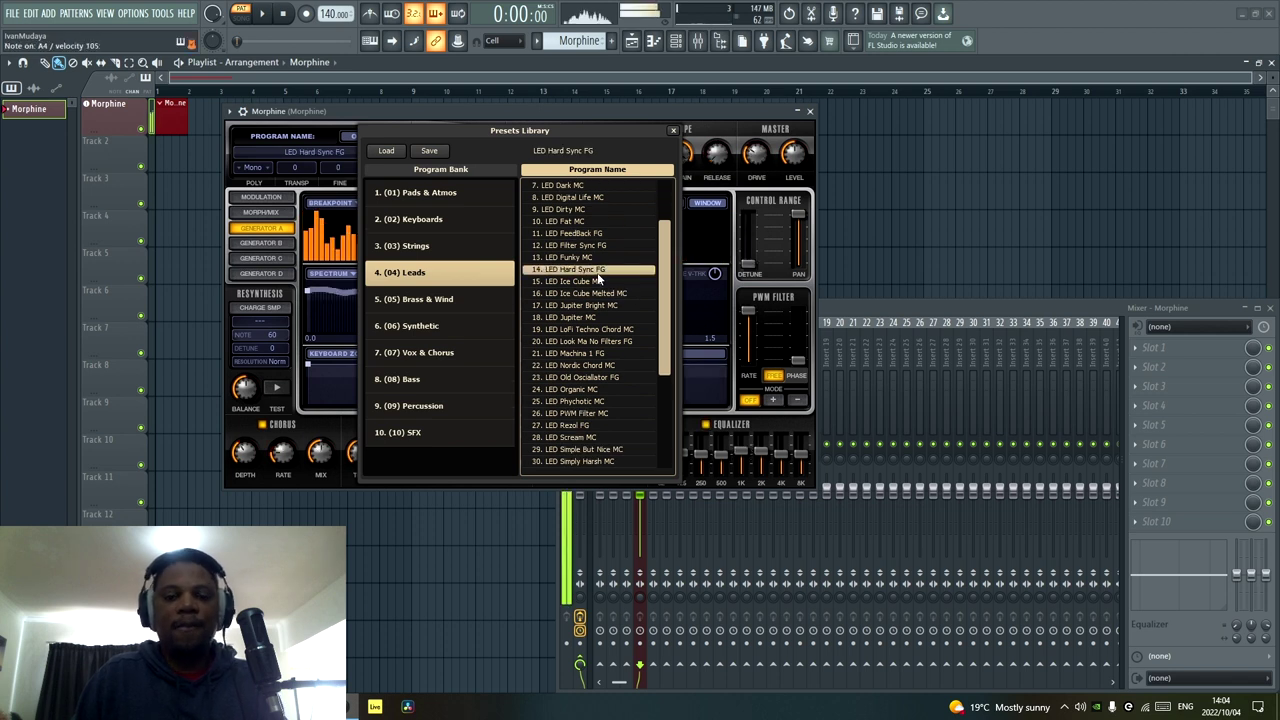
{"action": "left_click", "coordinate": [609, 318]}
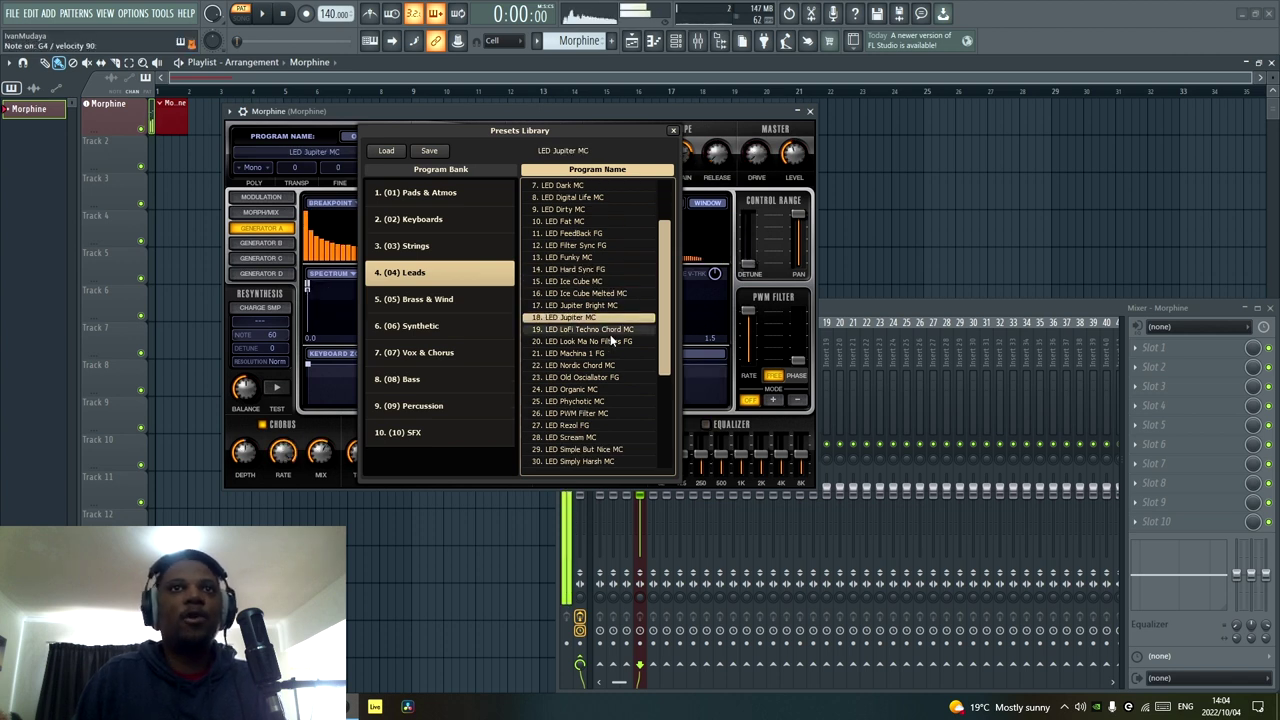
{"action": "left_click", "coordinate": [606, 353]}
{"action": "scroll", "coordinate": [610, 379], "scroll_direction": "down", "scroll_amount": 2}
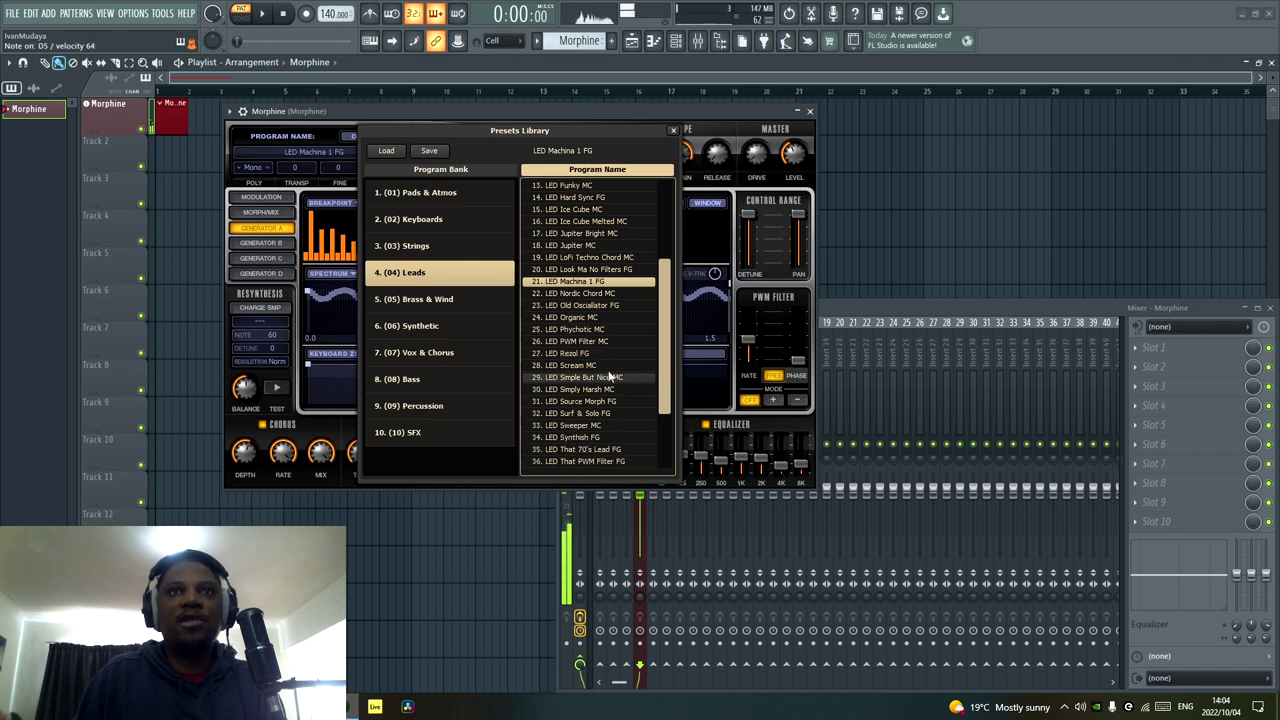
{"action": "left_click", "coordinate": [610, 366]}
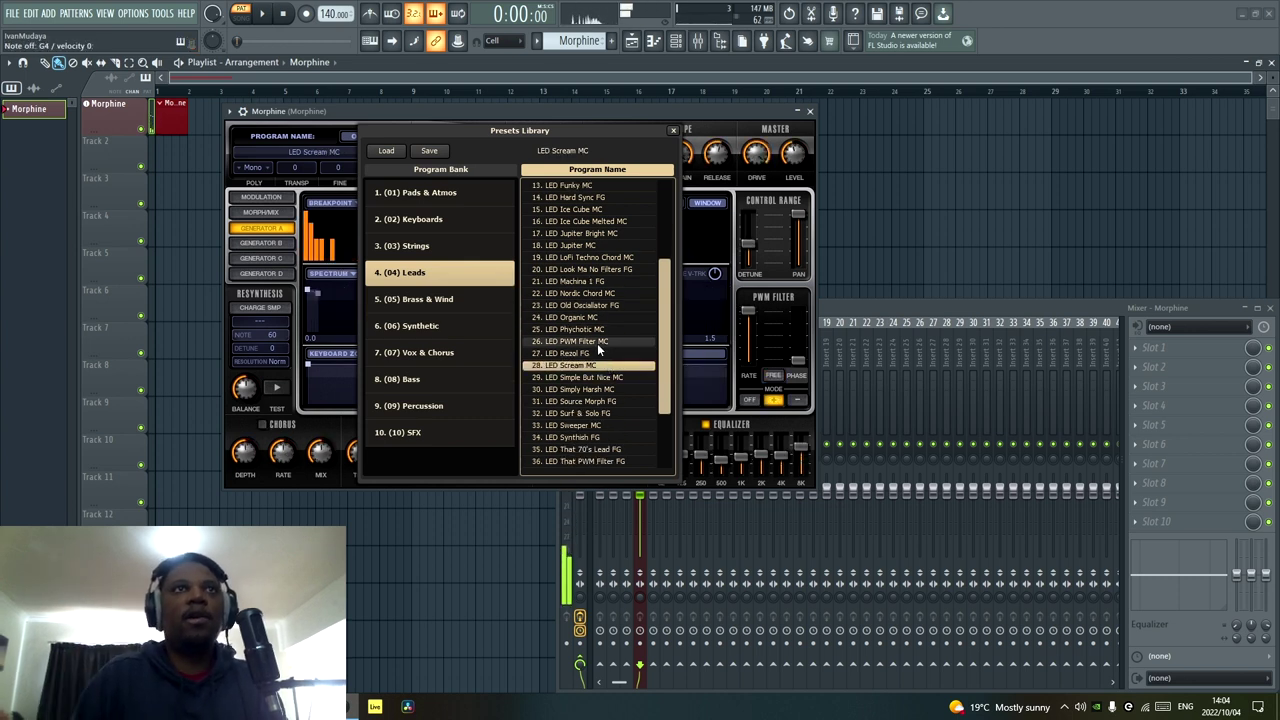
Audition BRS Trumpet MC, BRS Tromboner FG, BRS Trumpet Swell NUC, WND Bottle Blow FG and WND Flute NUC from the Brass & Wind bank.
{"action": "left_click", "coordinate": [465, 306]}
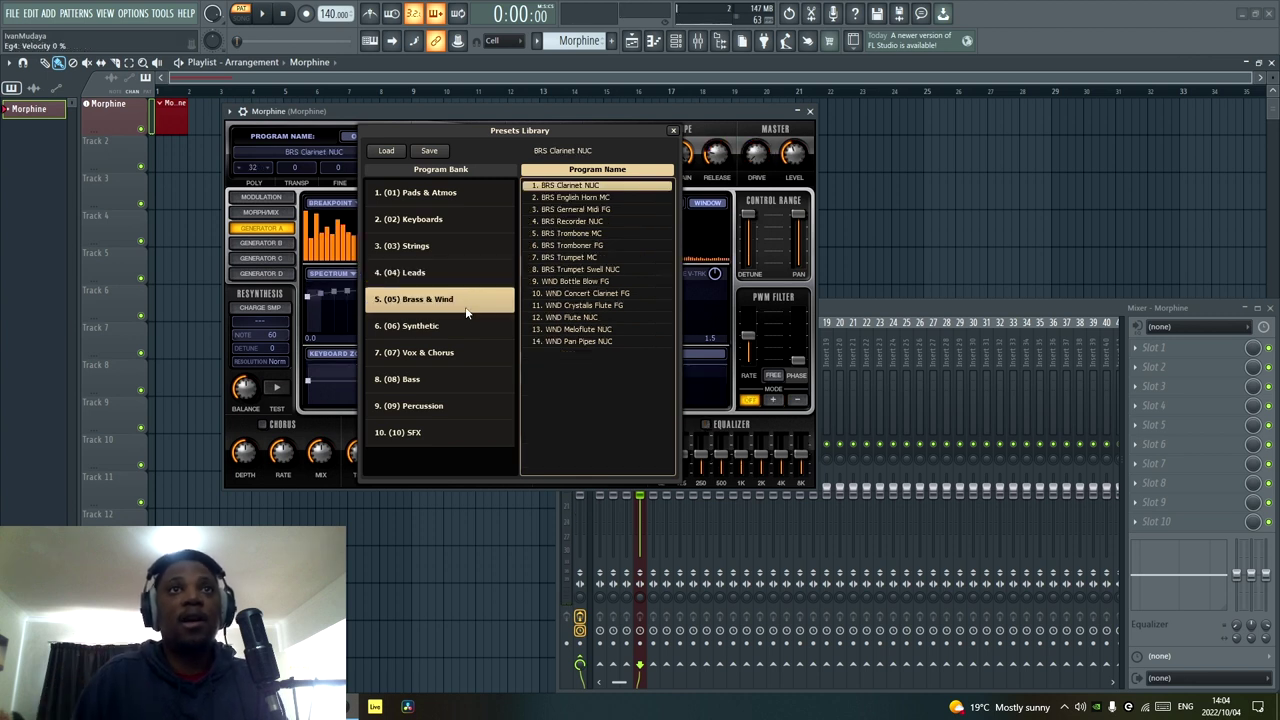
{"action": "left_click", "coordinate": [600, 258]}
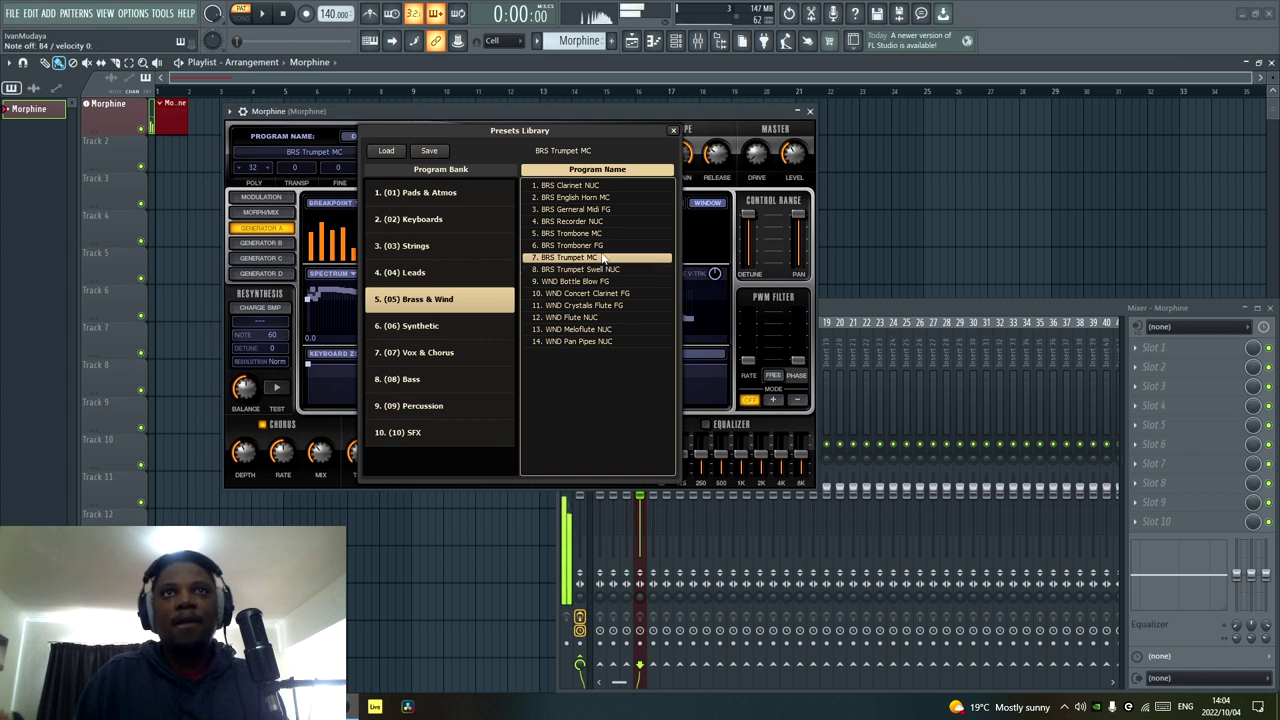
{"action": "left_click", "coordinate": [600, 245]}
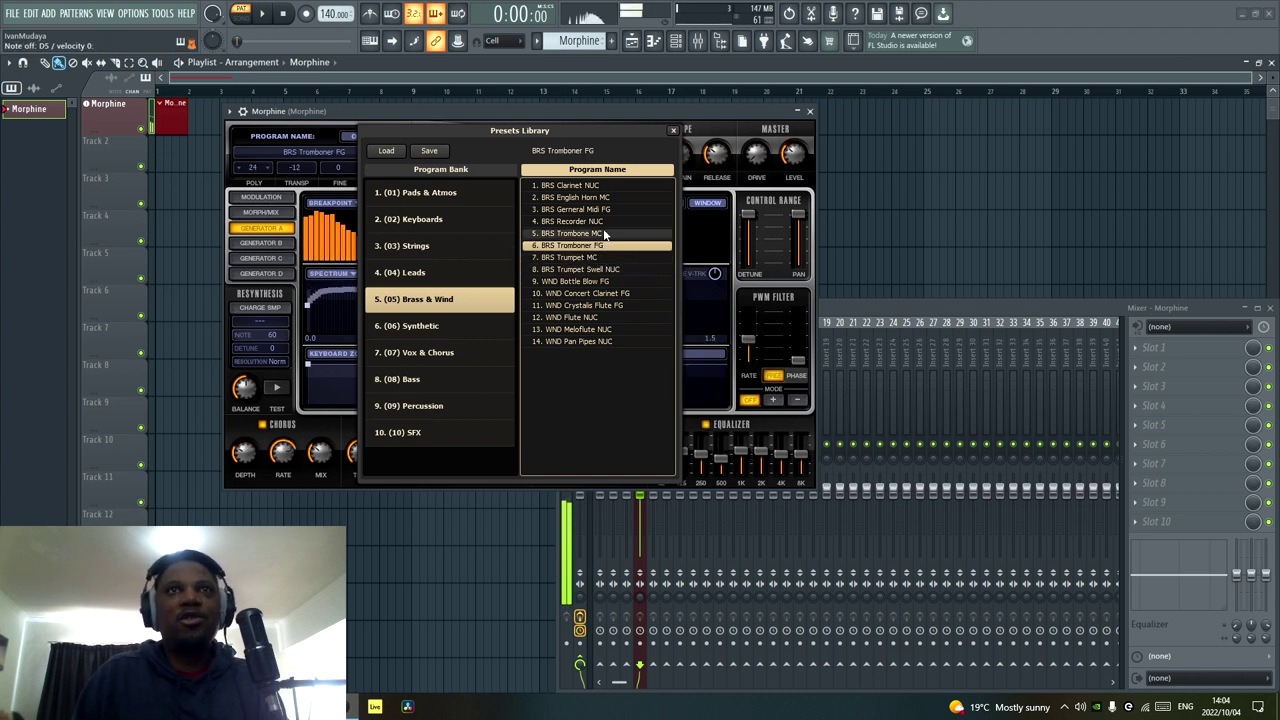
{"action": "left_click", "coordinate": [600, 269]}
{"action": "left_click", "coordinate": [602, 281]}
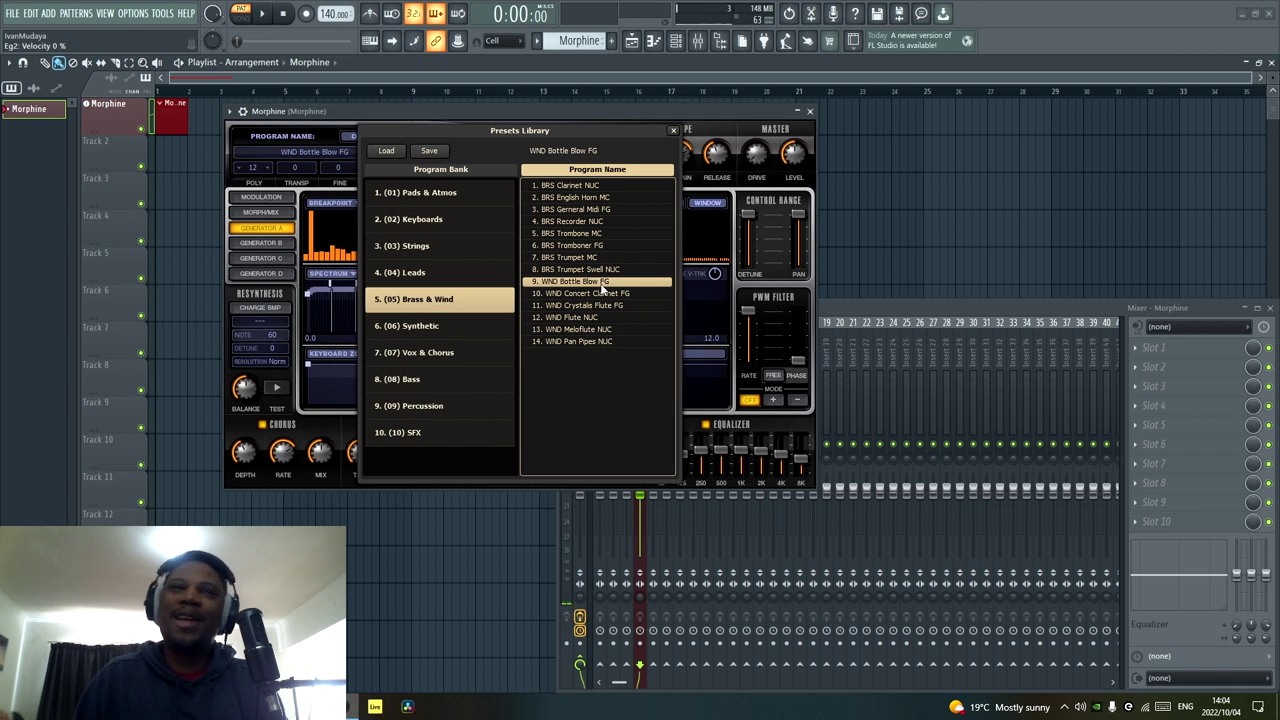
{"action": "left_click", "coordinate": [602, 305]}
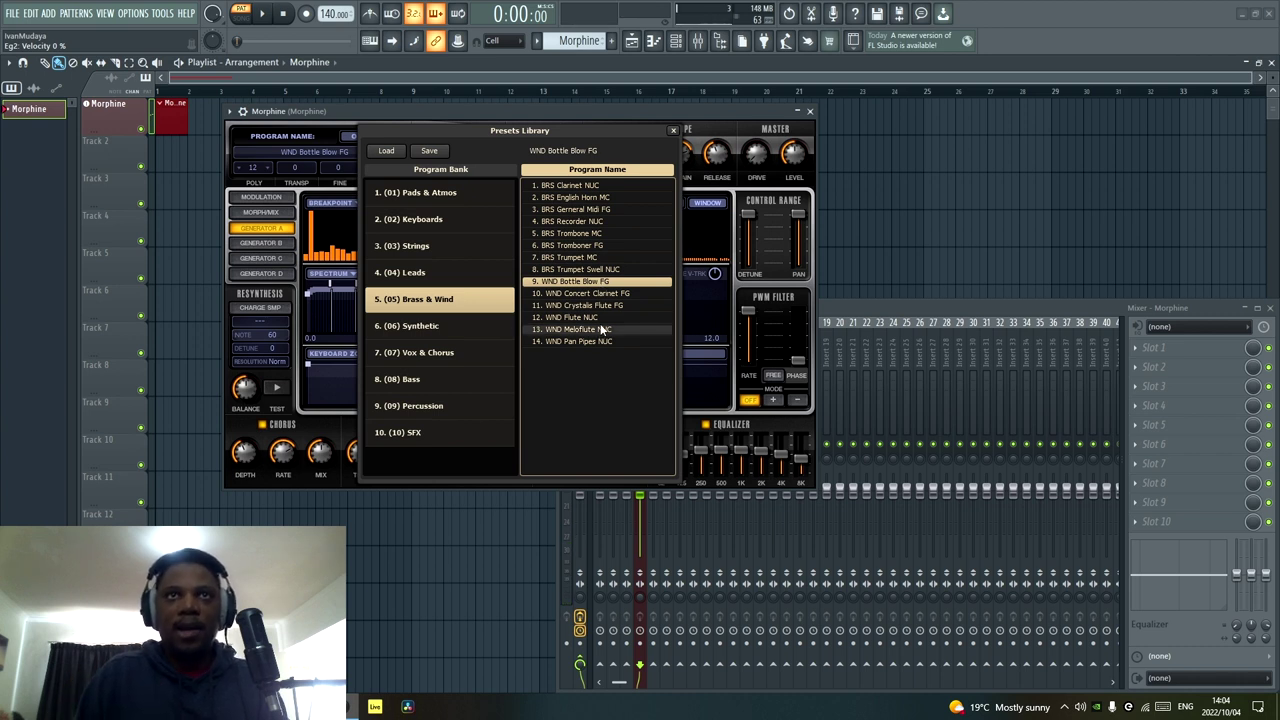
{"action": "left_click", "coordinate": [602, 317]}
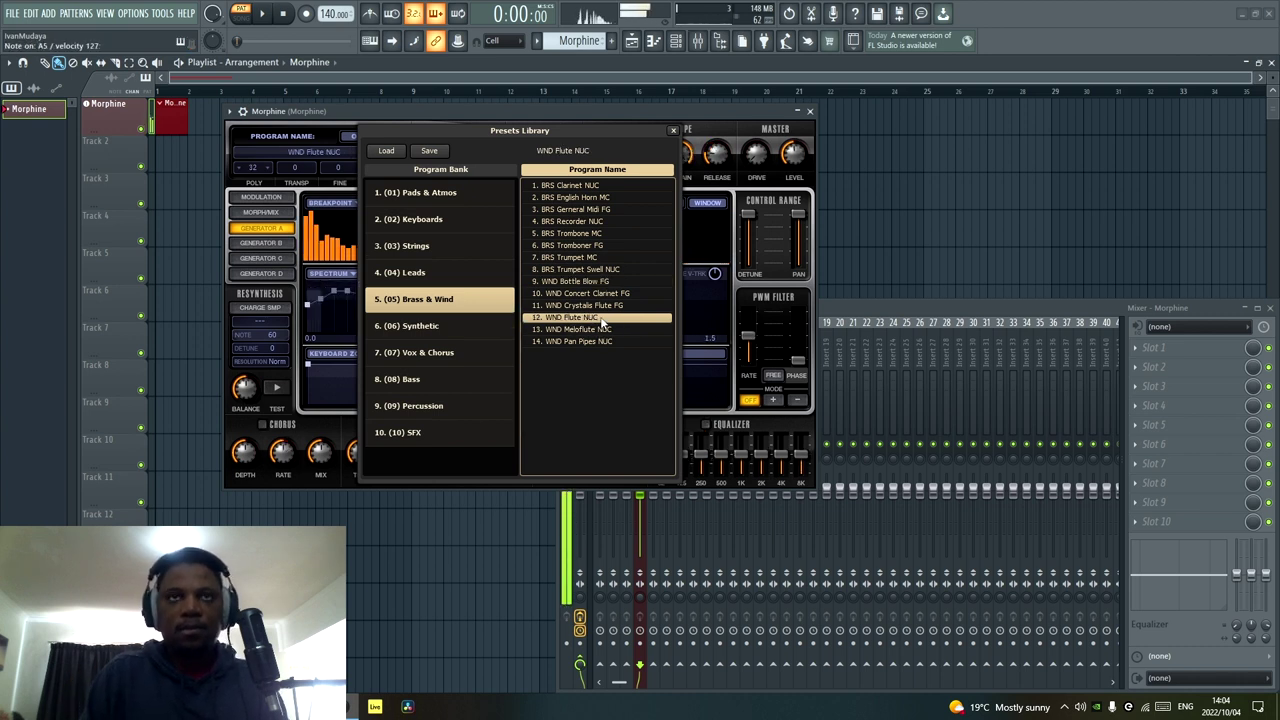
Audition SYN Jazz-Octave Guitar FG, SYN Fake Arp NUC, SYN Distorted Wave MC, SYN Pizza MC, SYN Plasma MC and SYN Power MC from the Synthetic bank.
{"action": "left_click", "coordinate": [456, 328]}
{"action": "scroll", "coordinate": [577, 317], "scroll_direction": "down", "scroll_amount": 3}
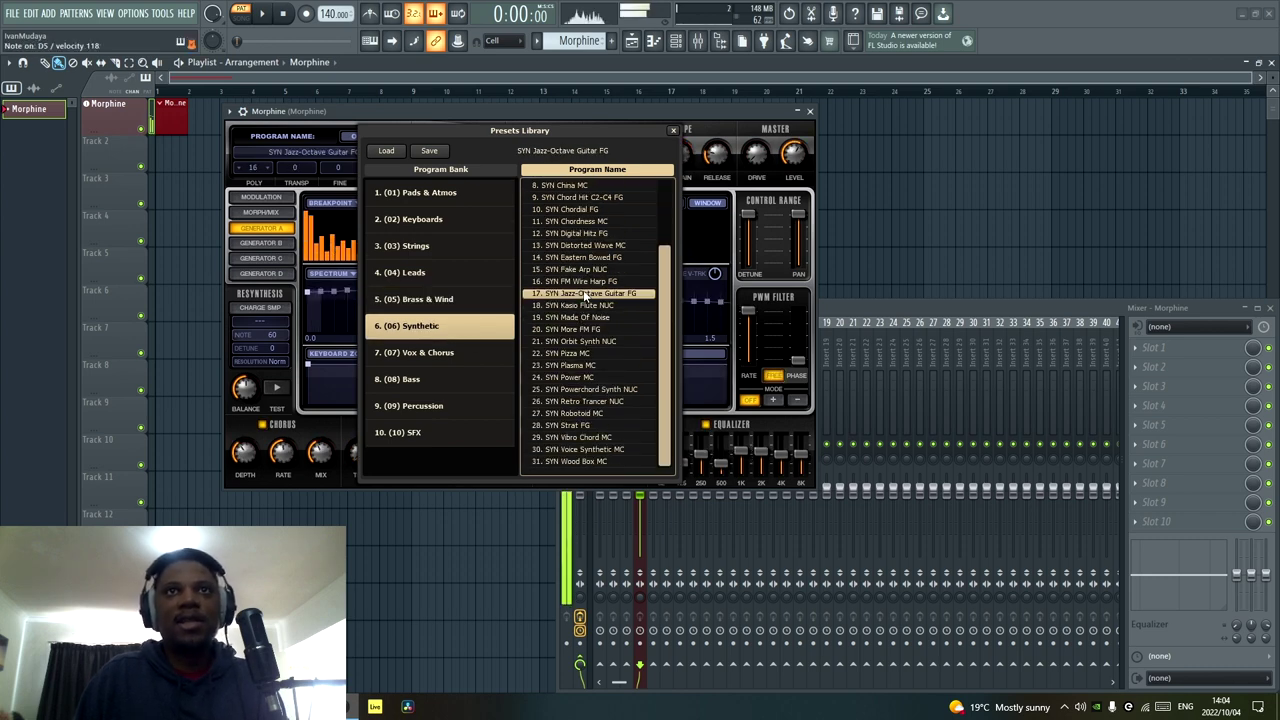
{"action": "left_click", "coordinate": [590, 269]}
{"action": "left_click", "coordinate": [600, 246]}
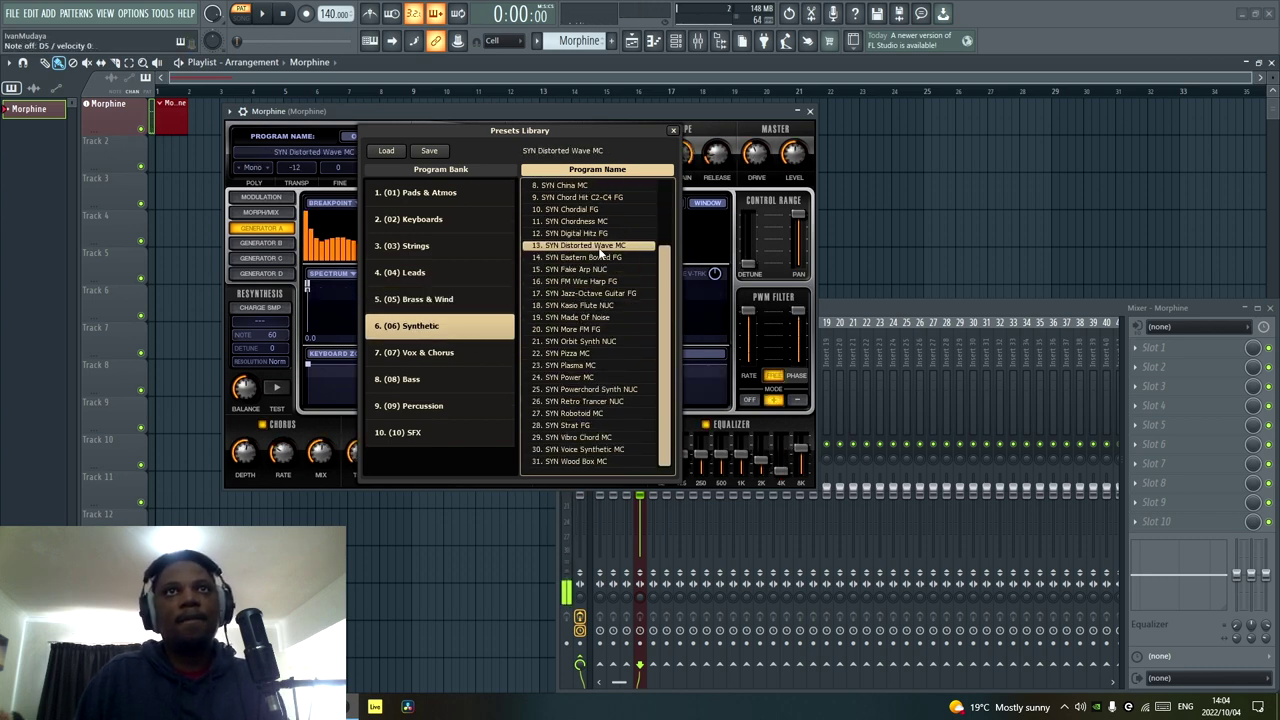
{"action": "left_click", "coordinate": [606, 353]}
{"action": "left_click", "coordinate": [604, 368]}
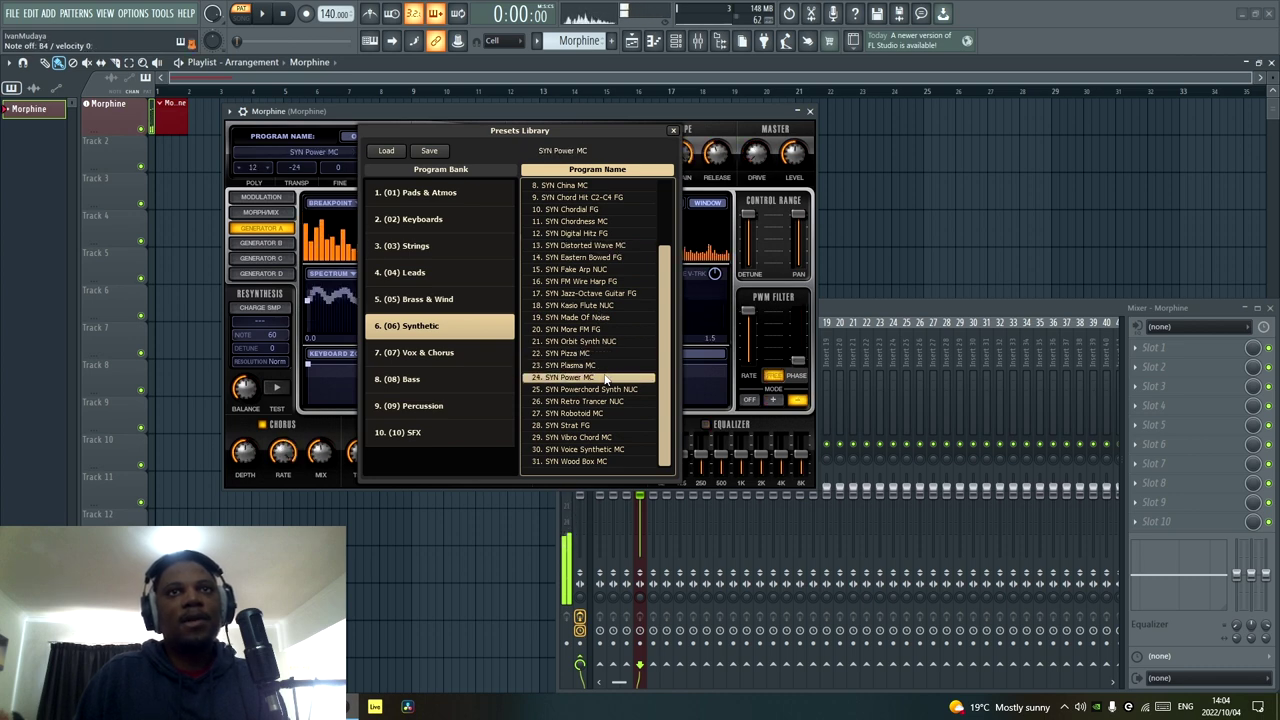
Audition VOX 5th Element MC, VOX Naaah MC and VOX Vocal Section MC from the Vox & Chorus bank.
{"action": "left_click", "coordinate": [450, 350]}
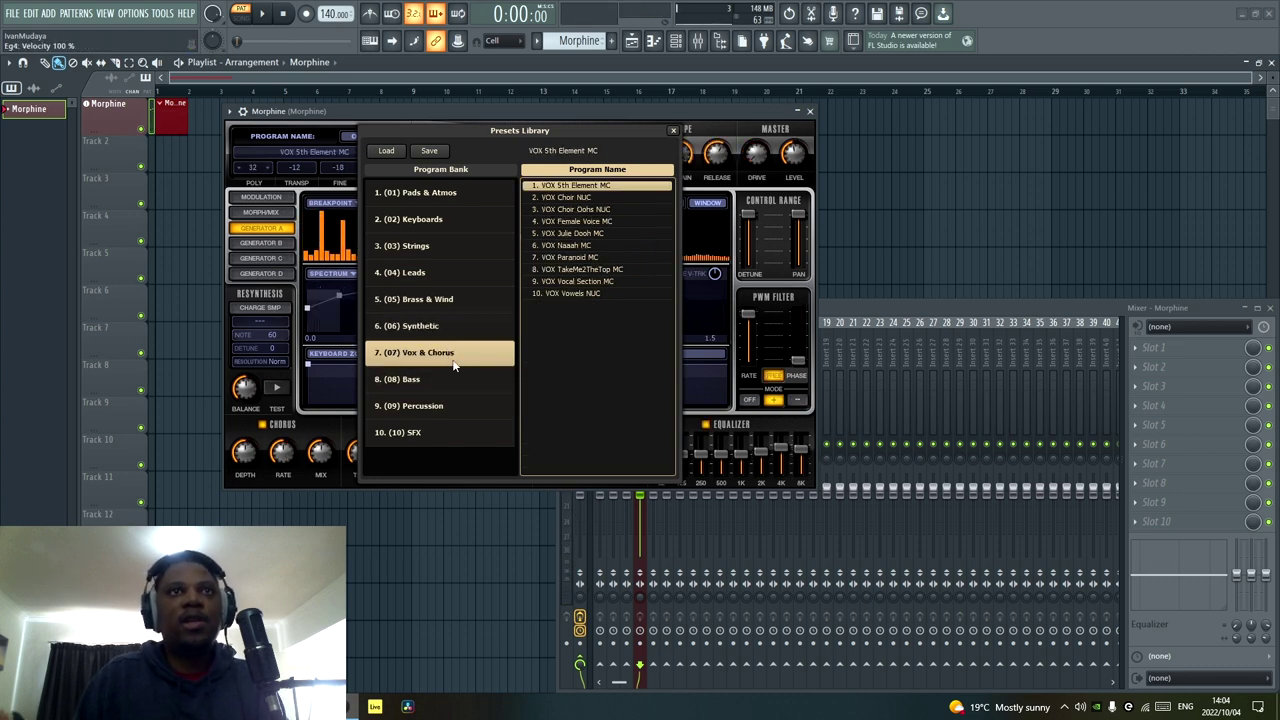
{"action": "left_click", "coordinate": [578, 246]}
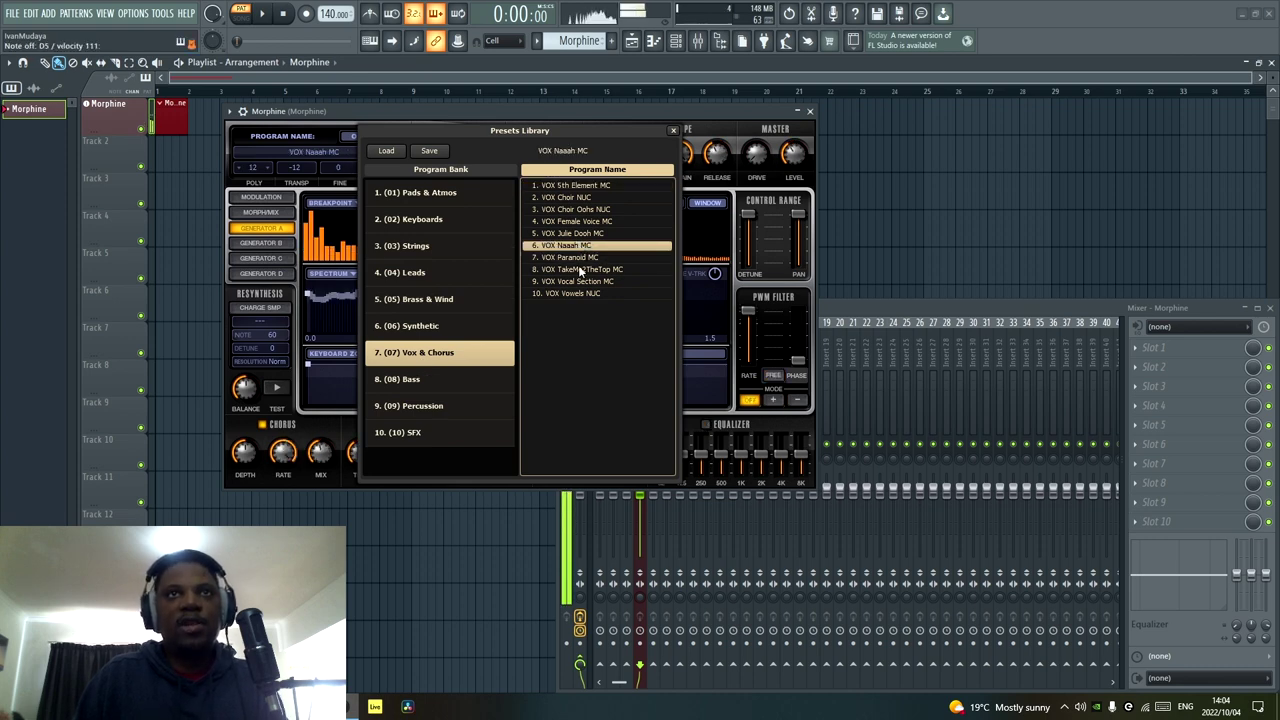
{"action": "left_click", "coordinate": [589, 282]}
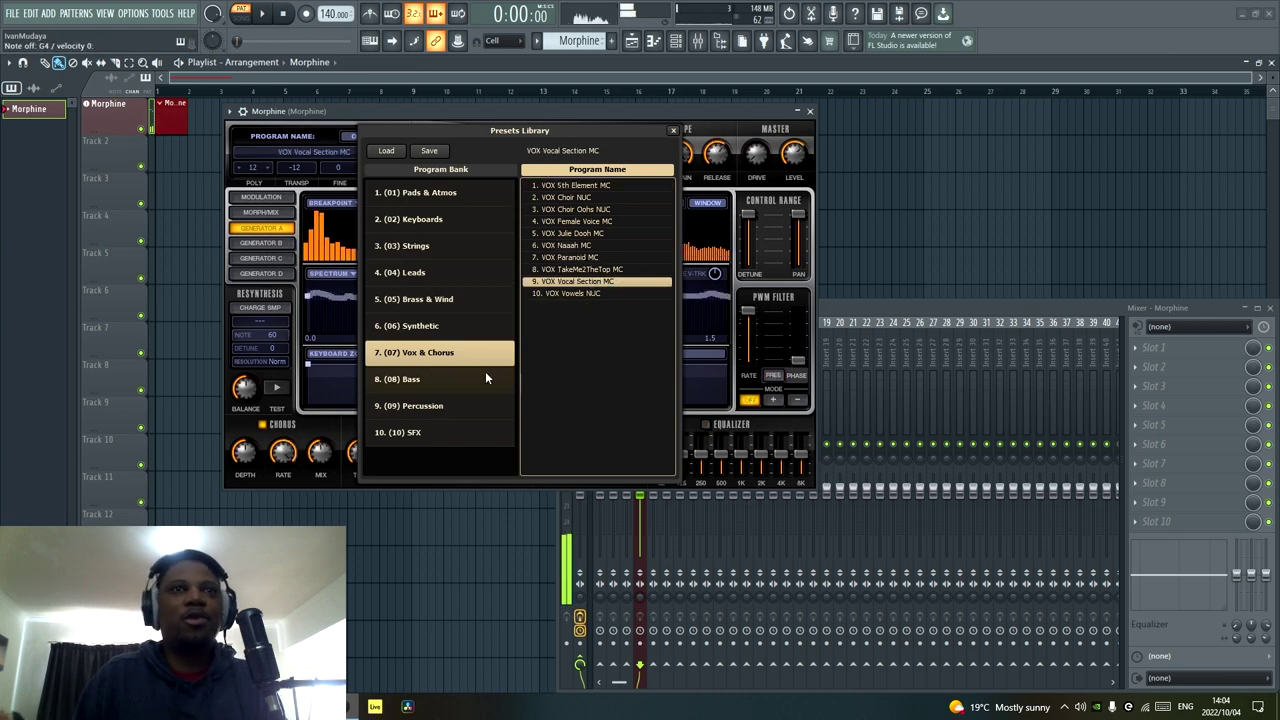
Audition the Bass bank's EP-Source Bass FG, Fuzz MC, Ibanez Bass NUC, PseudoSync MC, Resonant Square FG and Synth Bass Wub NUC presets.
{"action": "left_click", "coordinate": [485, 376]}
{"action": "scroll", "coordinate": [631, 290], "scroll_direction": "down", "scroll_amount": 1}
{"action": "left_click", "coordinate": [600, 282]}
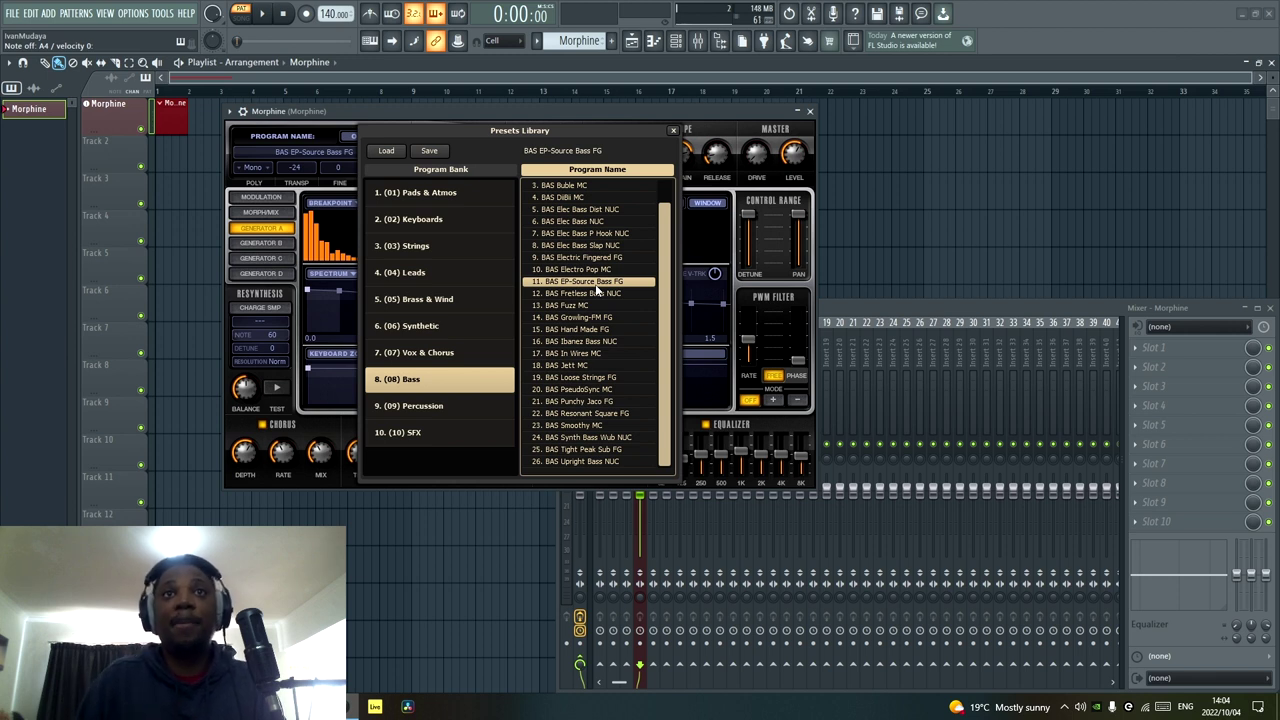
{"action": "left_click", "coordinate": [600, 305]}
{"action": "left_click", "coordinate": [605, 341]}
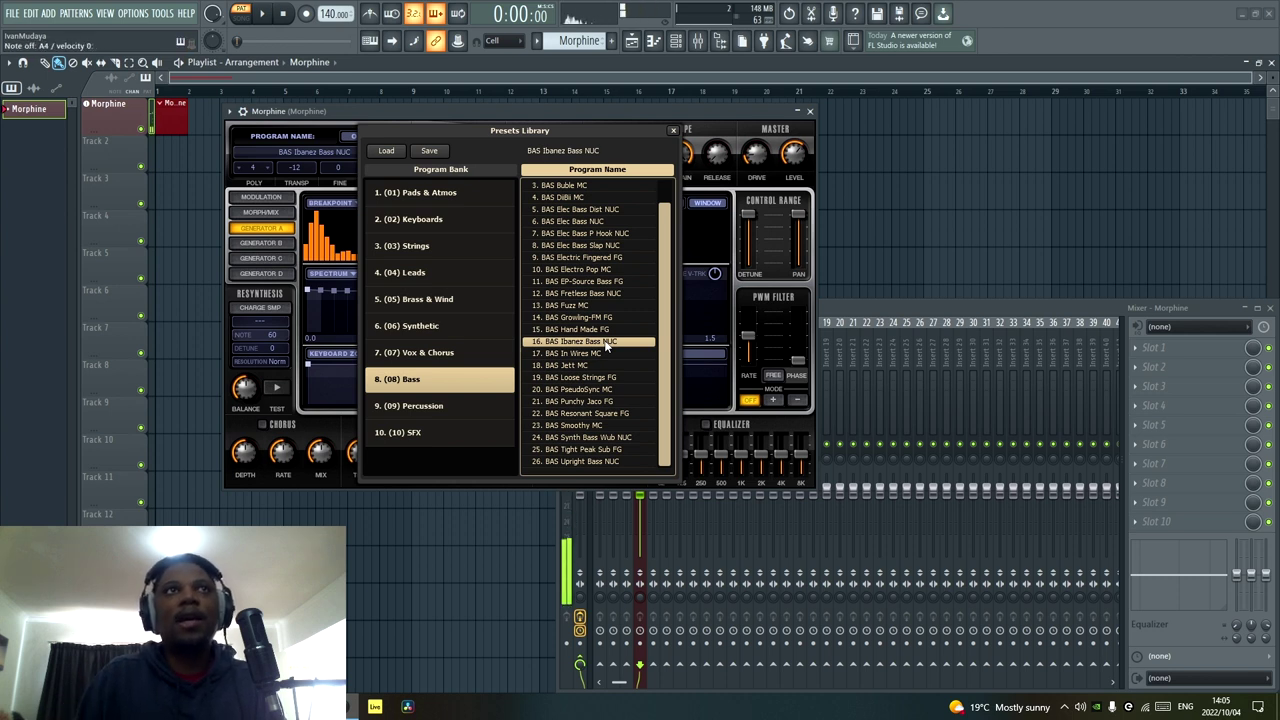
{"action": "left_click", "coordinate": [602, 390]}
{"action": "left_click", "coordinate": [603, 413]}
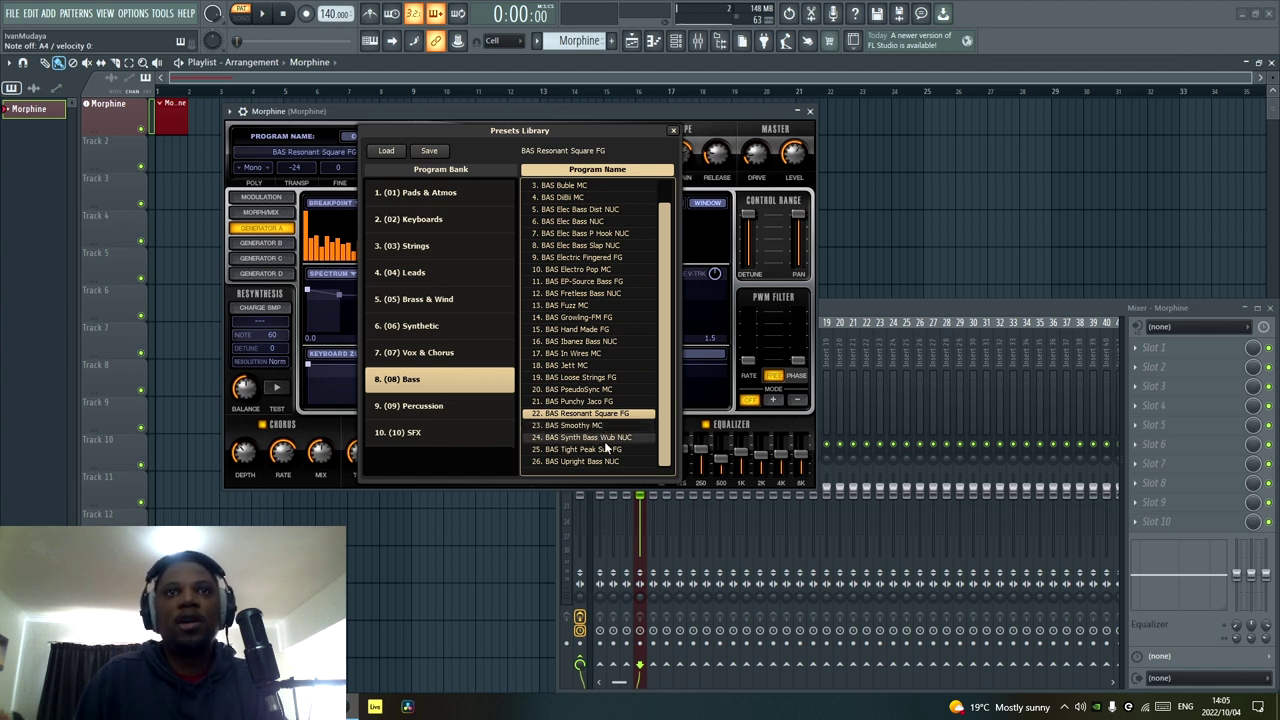
{"action": "left_click", "coordinate": [605, 440]}
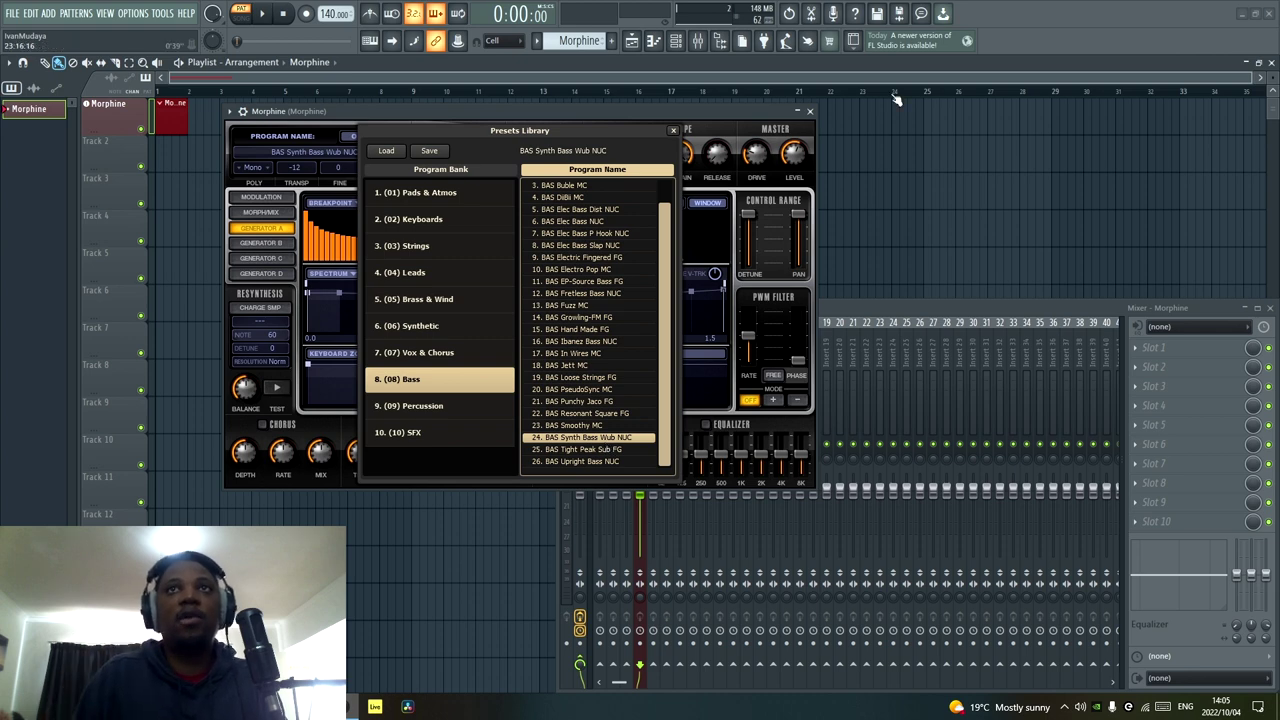
Close the Morphine window and add the GMS synthesizer to the project as a new instrument.
{"action": "left_click", "coordinate": [812, 112]}
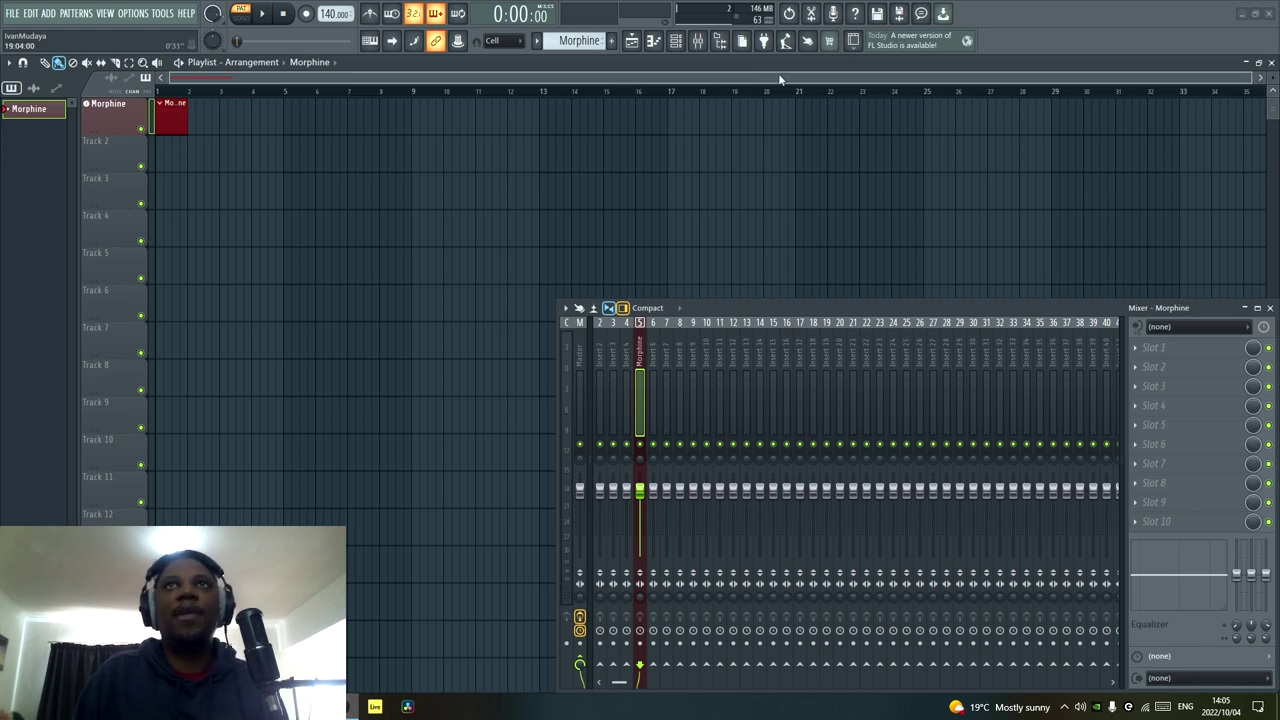
{"action": "left_click", "coordinate": [763, 40]}
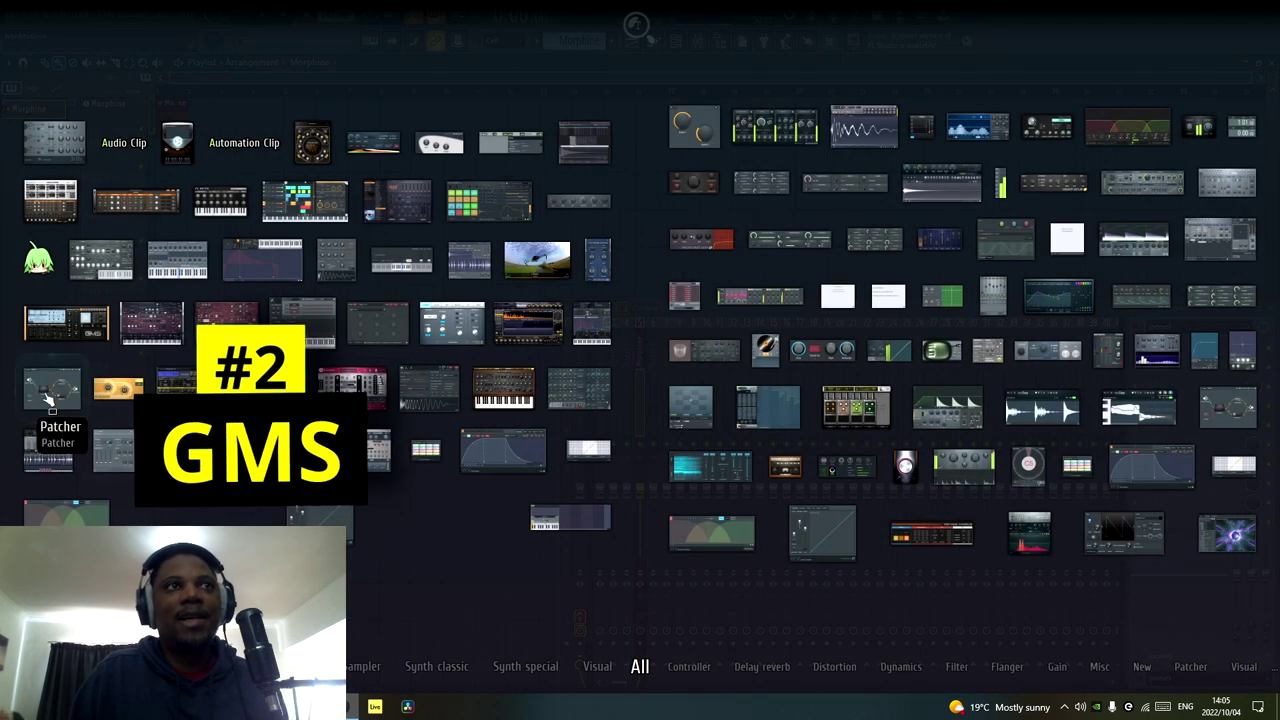
{"action": "left_click_drag", "start_coordinate": [66, 322], "coordinate": [131, 155]}
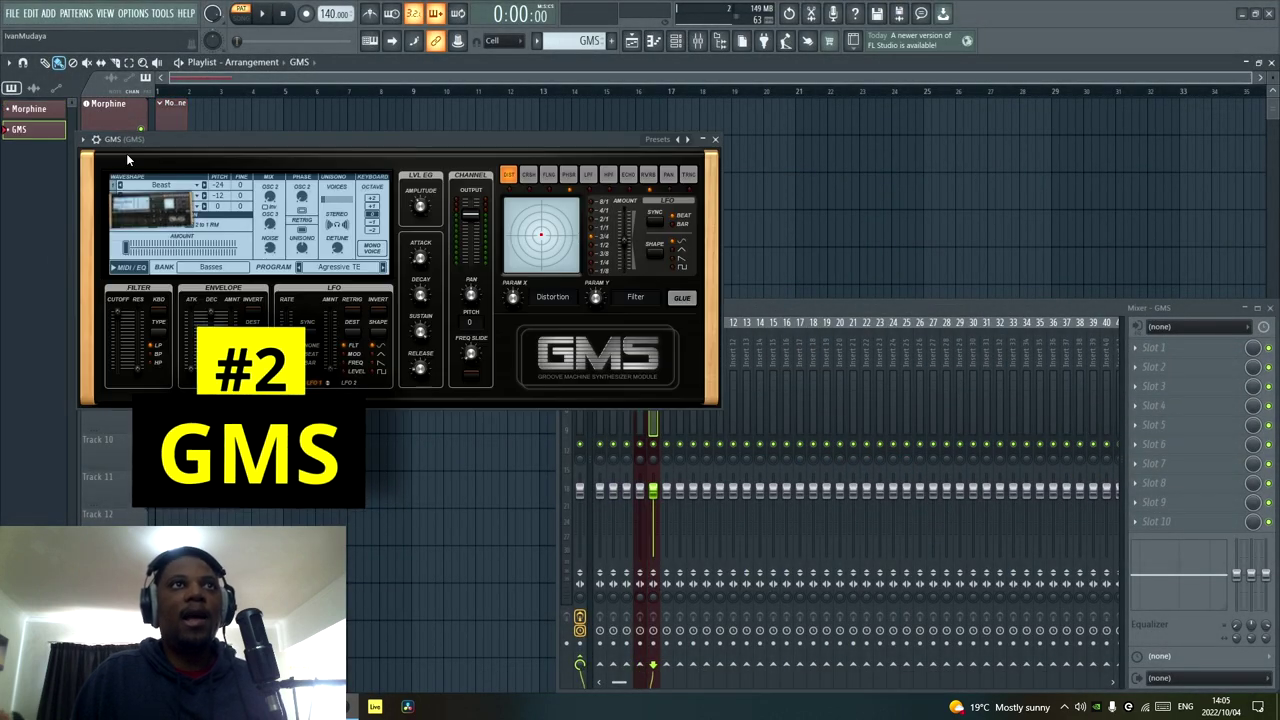
Open the GMS presets library and audition Analog Bass 3 TE, Analog Bass 4 TE and Bass 2 MC from the Basses bank.
{"action": "left_click", "coordinate": [229, 273]}
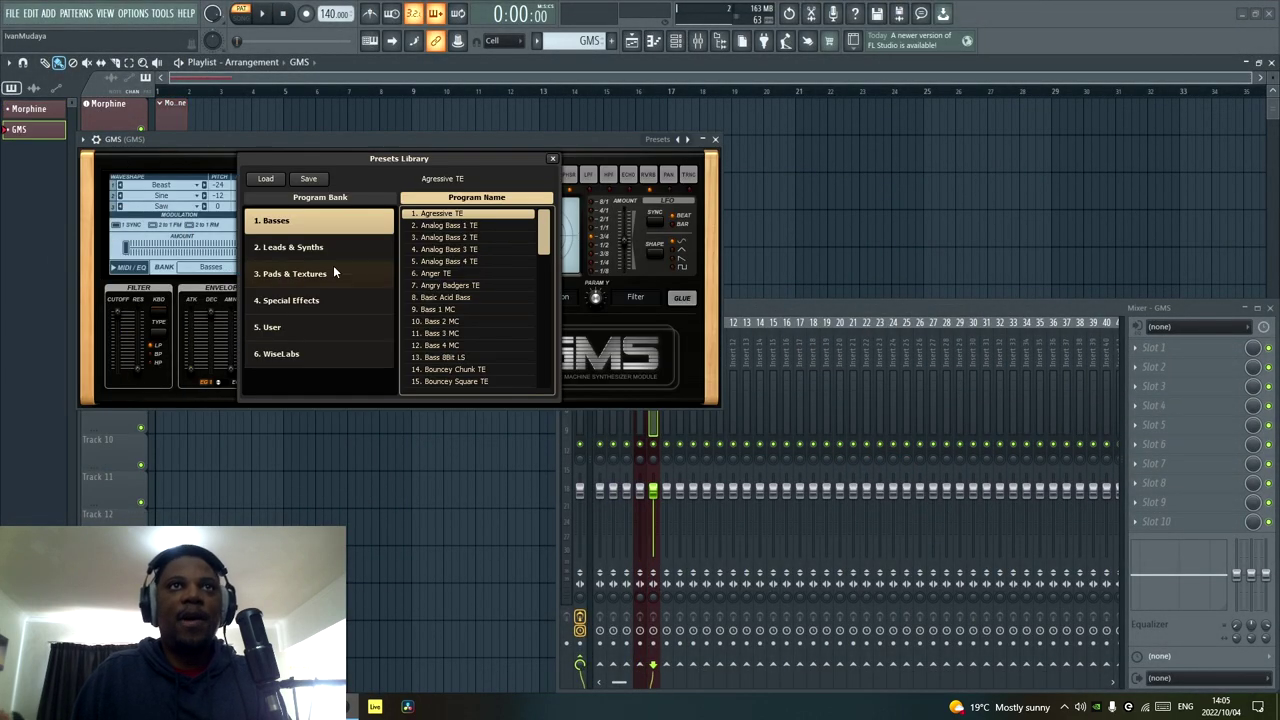
{"action": "scroll", "coordinate": [493, 260], "scroll_direction": "down", "scroll_amount": 6}
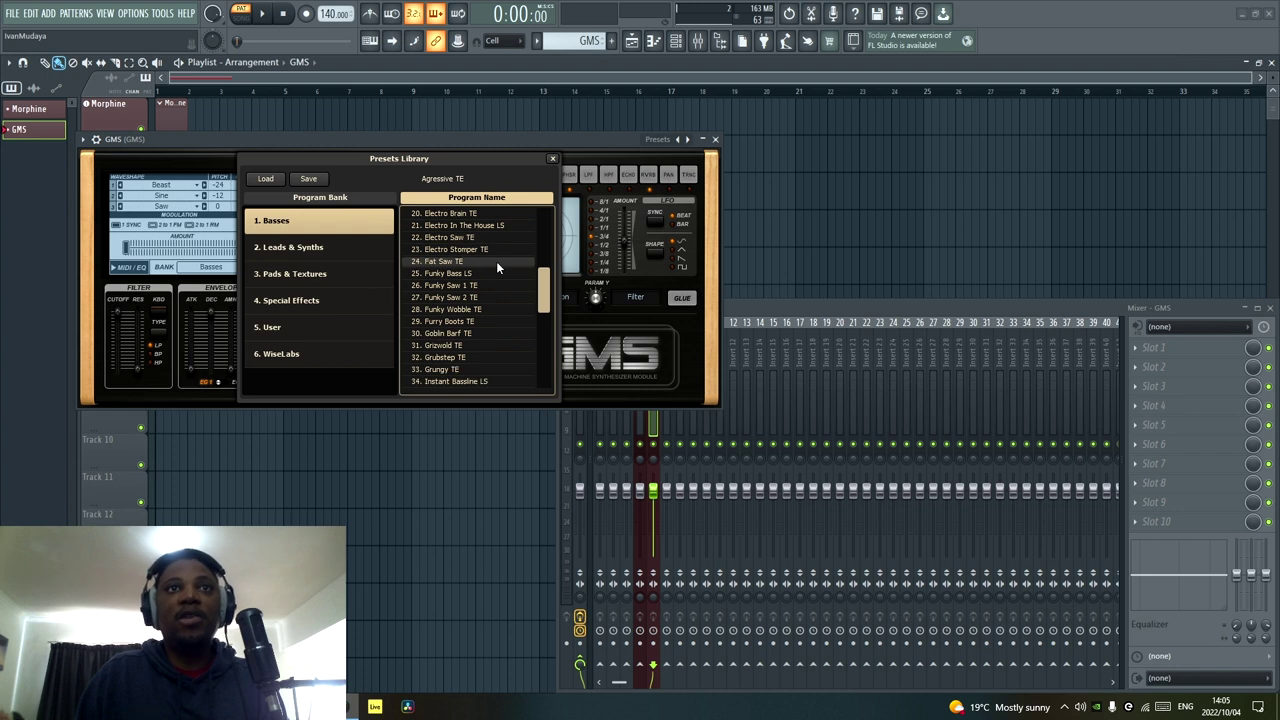
{"action": "scroll", "coordinate": [496, 261], "scroll_direction": "up", "scroll_amount": 3}
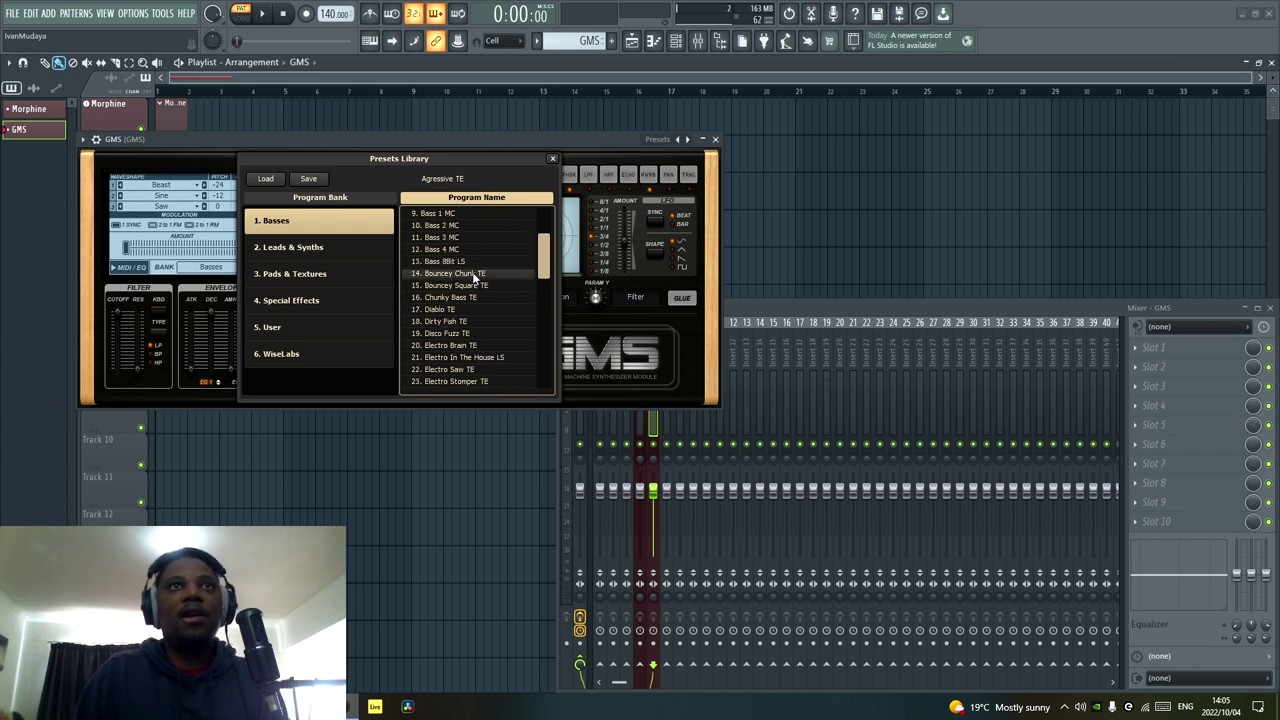
{"action": "left_click_drag", "start_coordinate": [546, 262], "coordinate": [548, 218]}
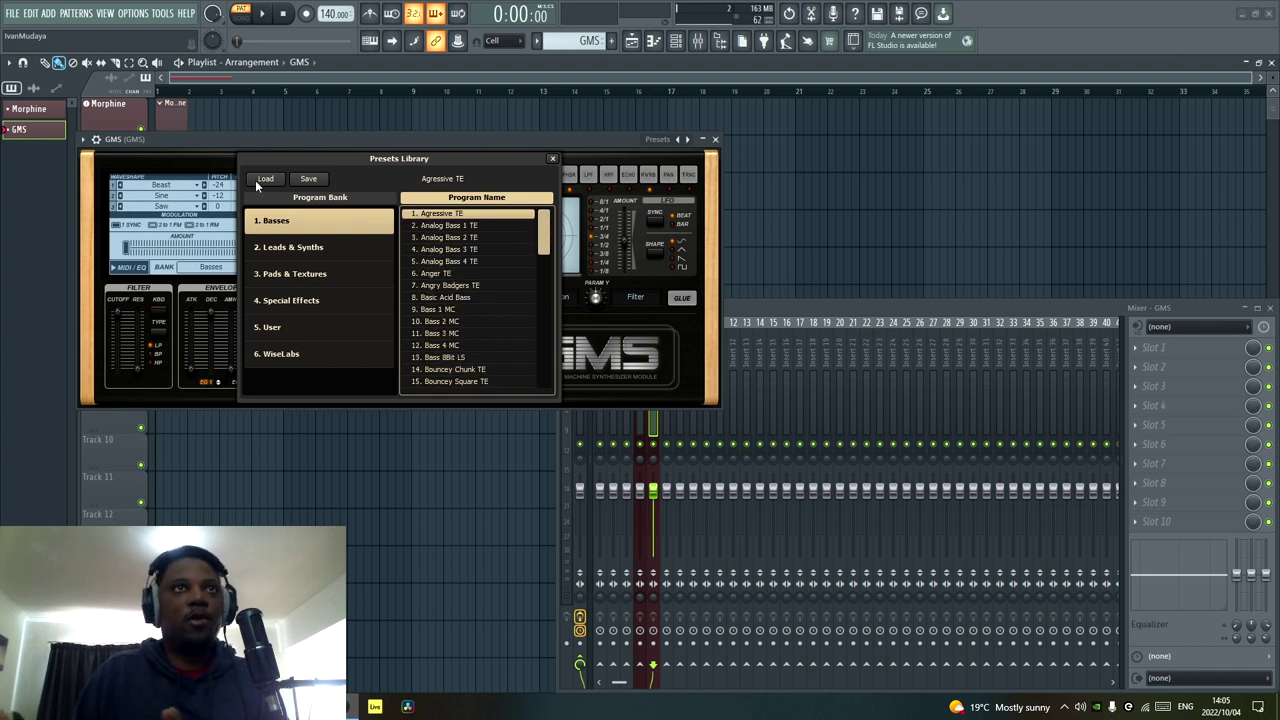
{"action": "left_click", "coordinate": [480, 249]}
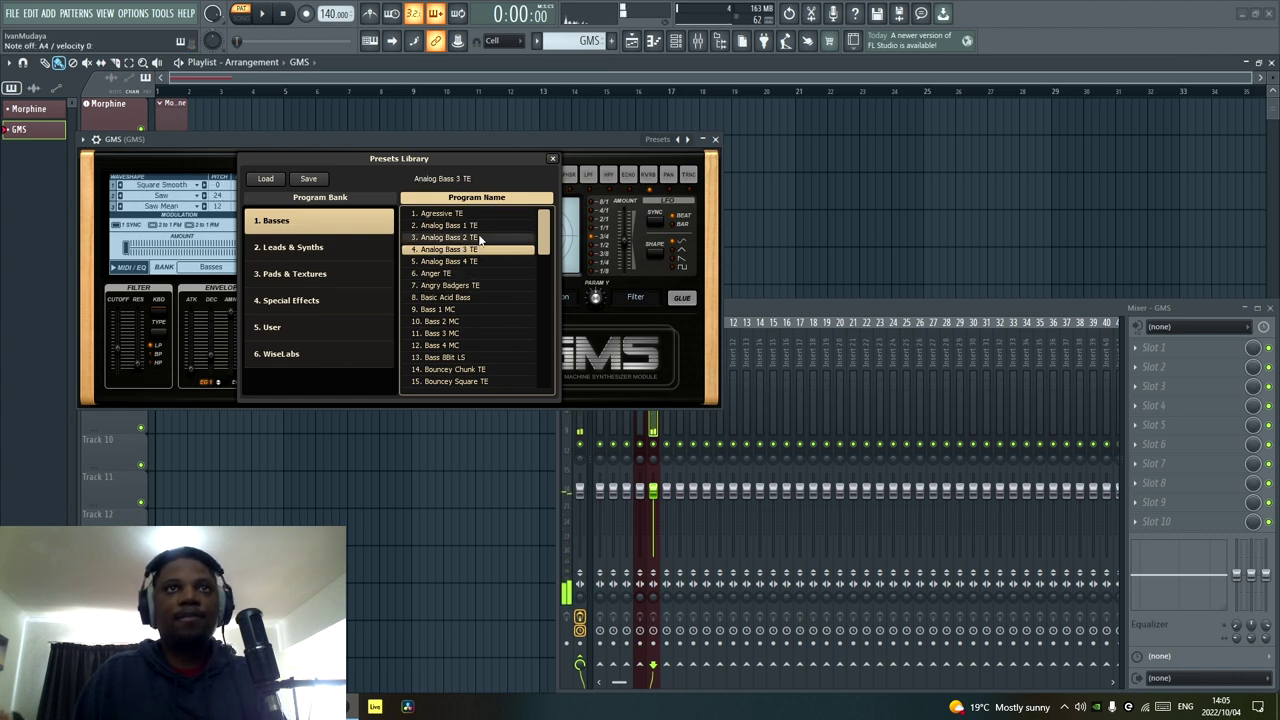
{"action": "left_click", "coordinate": [478, 261]}
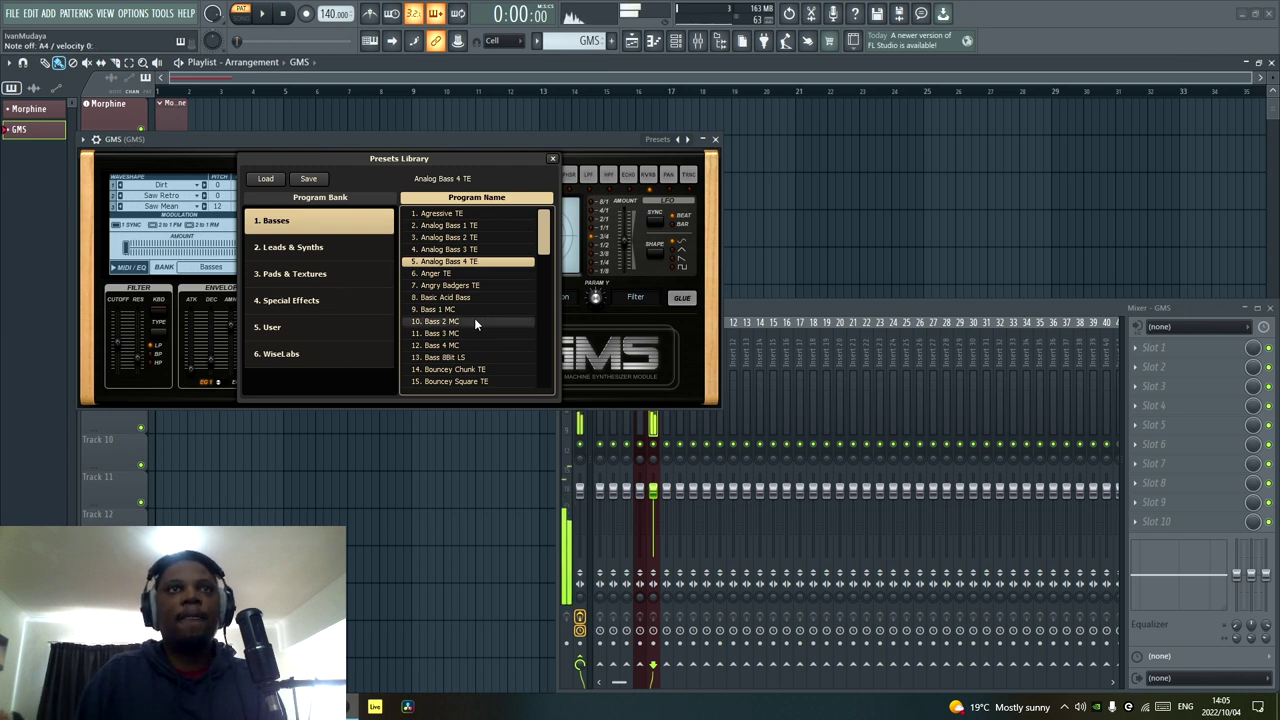
{"action": "left_click", "coordinate": [474, 320]}
Audition the bass presets Bouncey Square TE, Chunky Bass TE, Funky Wobble TE and Like a Square LS.
{"action": "scroll", "coordinate": [480, 332], "scroll_direction": "down", "scroll_amount": 2}
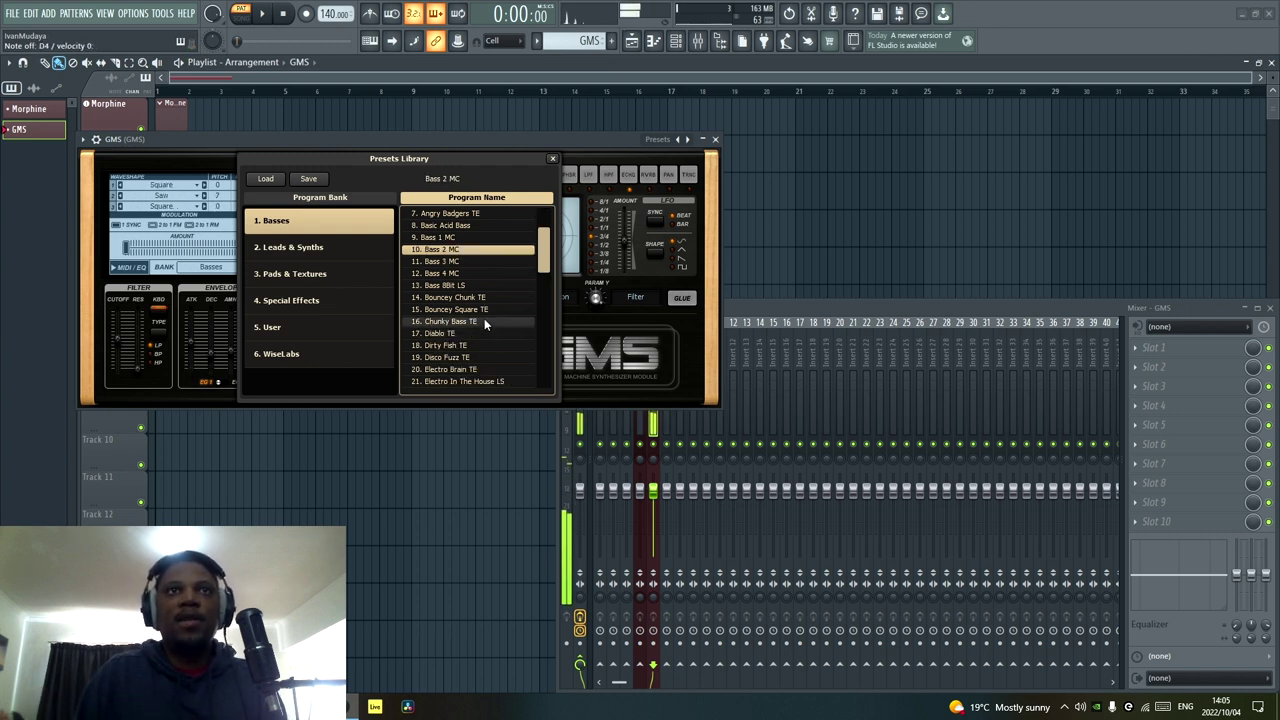
{"action": "left_click", "coordinate": [486, 311]}
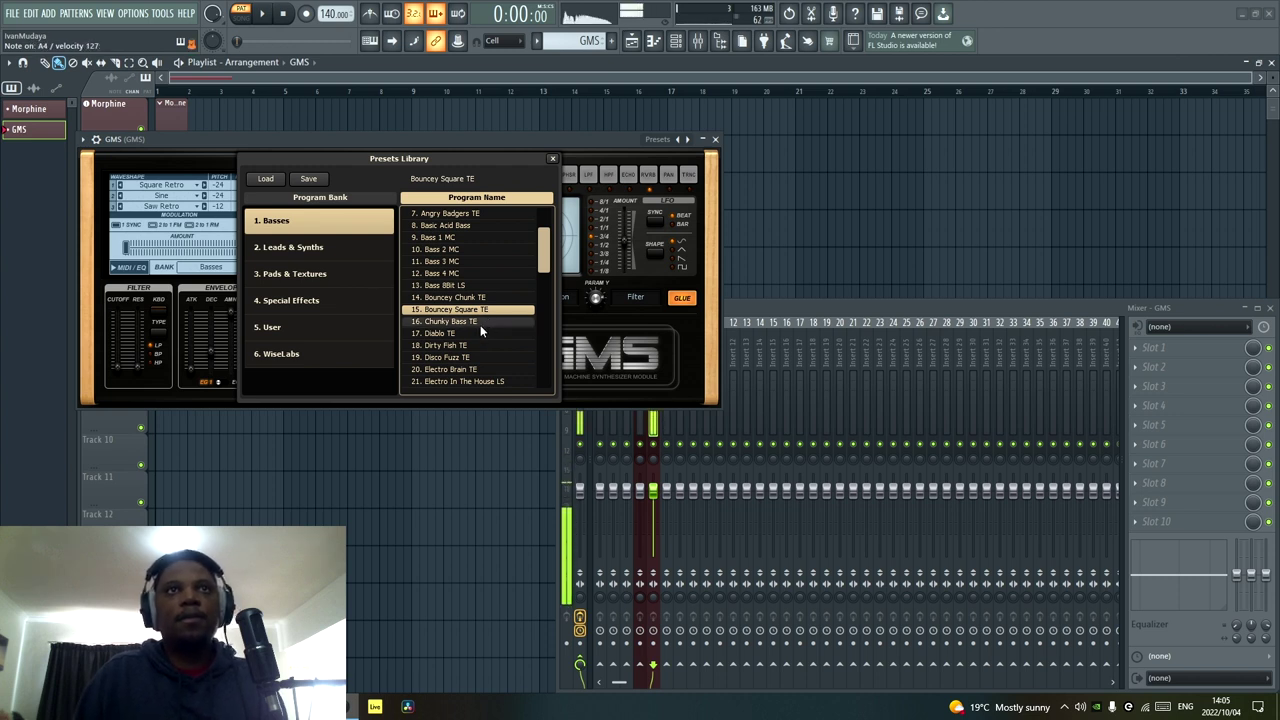
{"action": "left_click", "coordinate": [481, 322]}
{"action": "scroll", "coordinate": [480, 342], "scroll_direction": "down", "scroll_amount": 3}
{"action": "scroll", "coordinate": [492, 326], "scroll_direction": "down", "scroll_amount": 2}
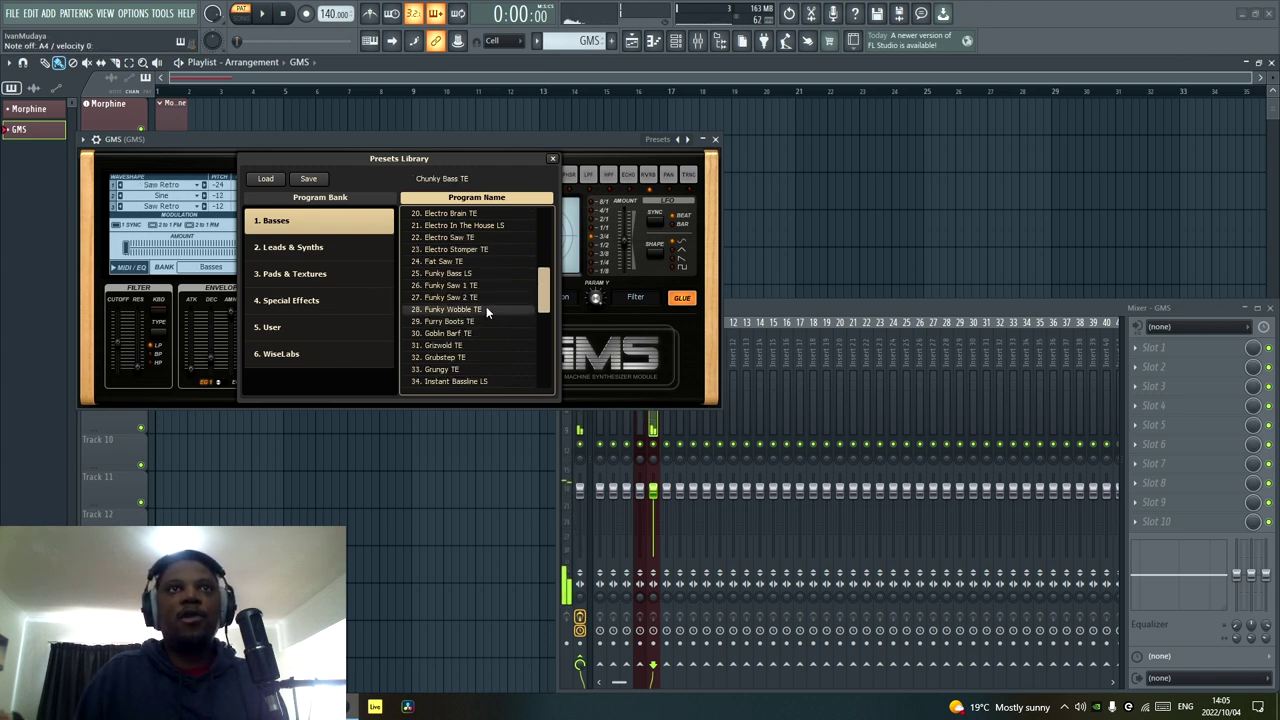
{"action": "left_click", "coordinate": [486, 308]}
{"action": "scroll", "coordinate": [487, 316], "scroll_direction": "down", "scroll_amount": 2}
{"action": "left_click", "coordinate": [487, 320]}
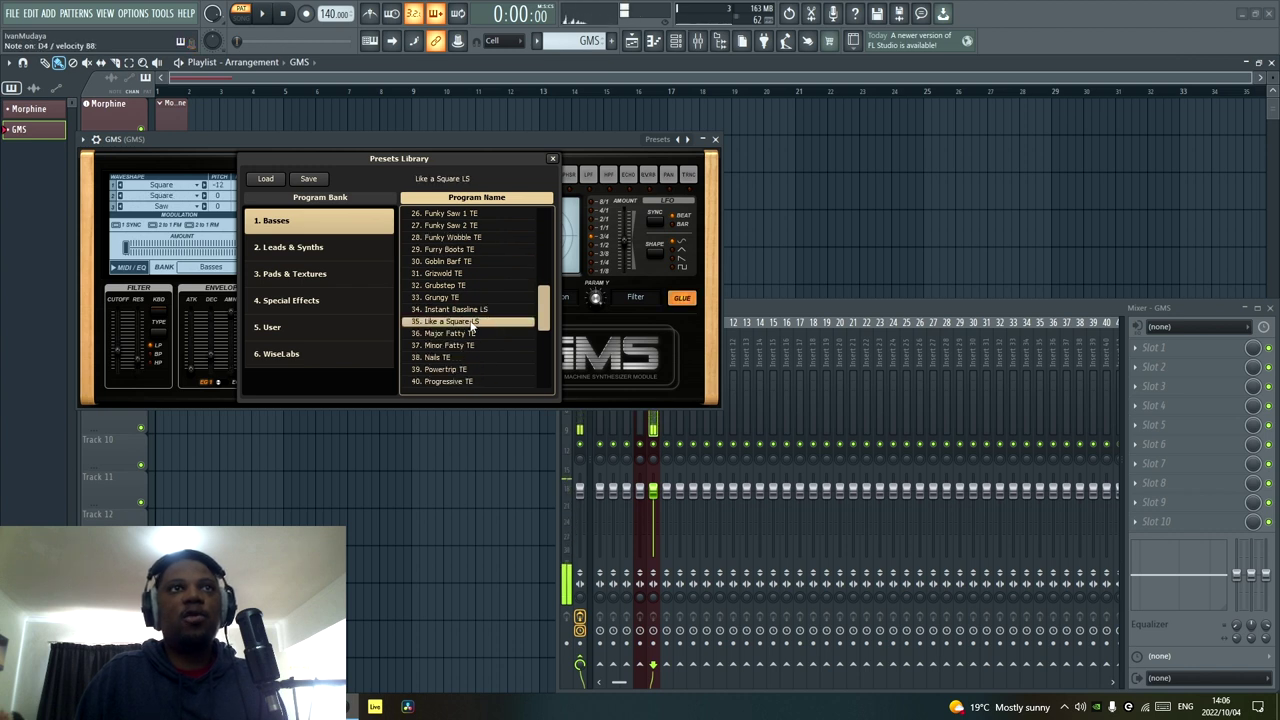
Audition Lead 1, Lead 4 and Lead 6 from the Leads & Synths bank.
{"action": "left_click", "coordinate": [308, 251]}
{"action": "scroll", "coordinate": [480, 289], "scroll_direction": "down", "scroll_amount": 4}
{"action": "left_click", "coordinate": [478, 251]}
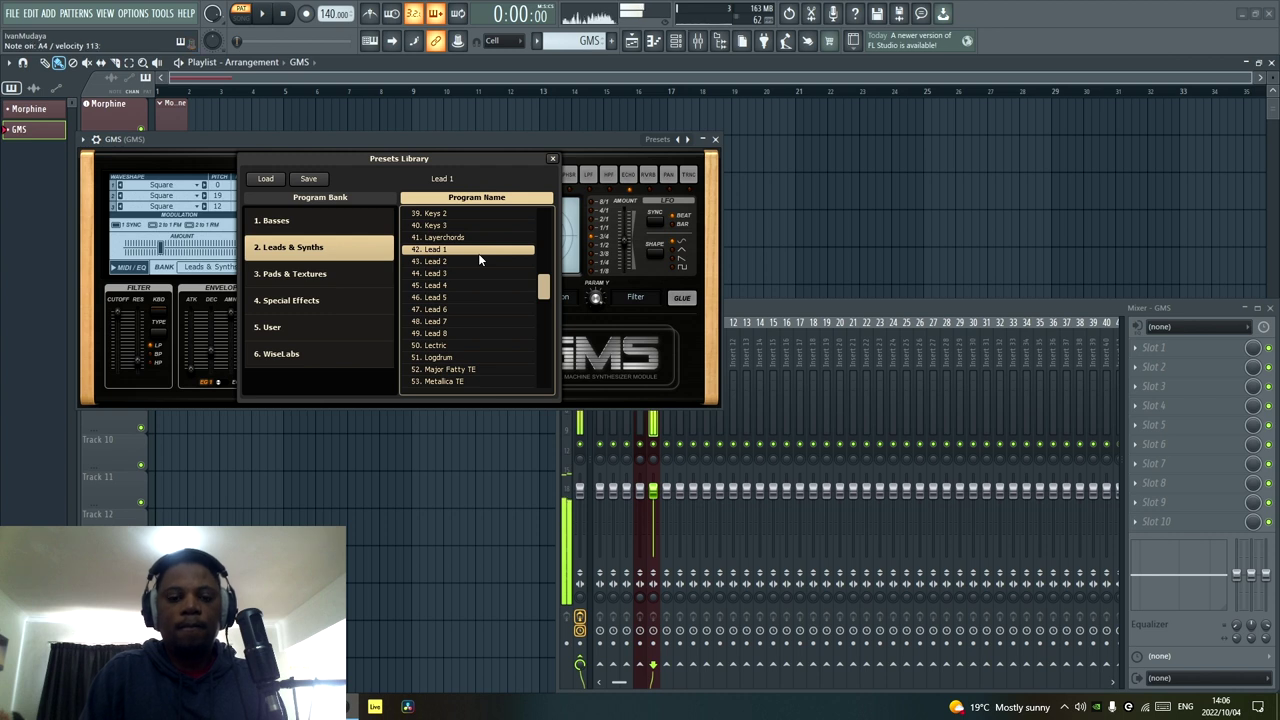
{"action": "left_click", "coordinate": [480, 285]}
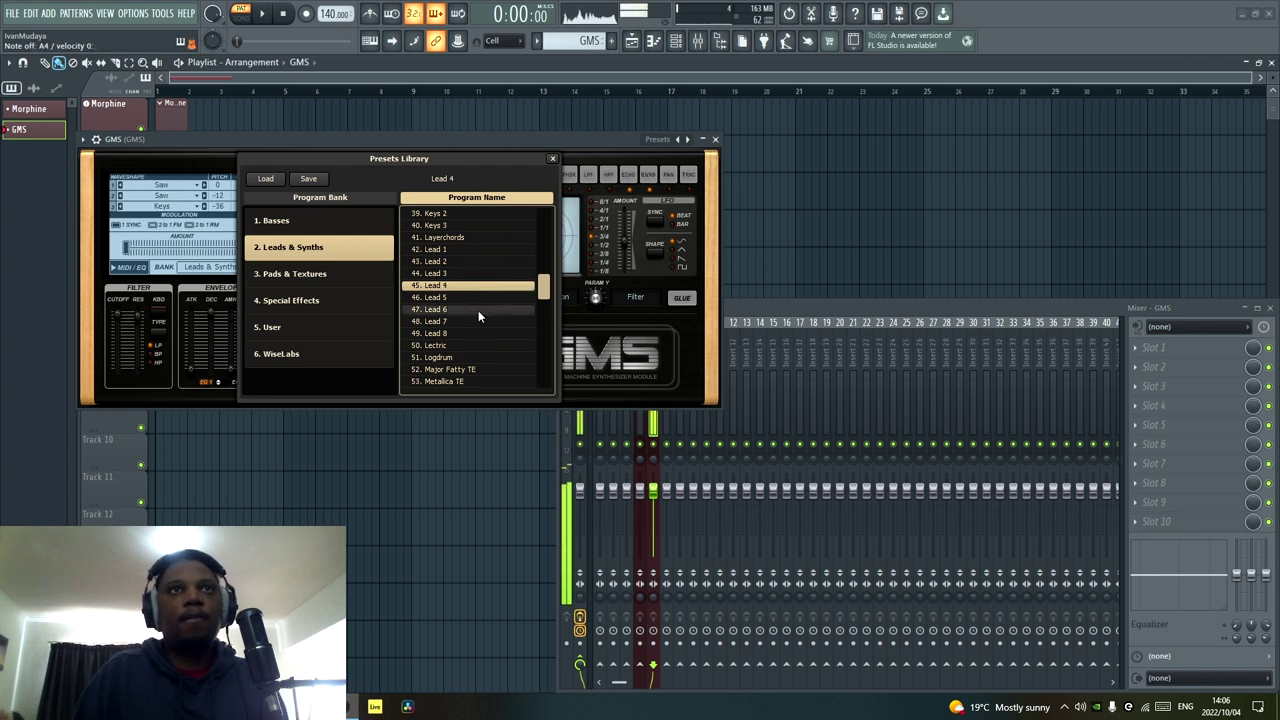
{"action": "left_click", "coordinate": [478, 310]}
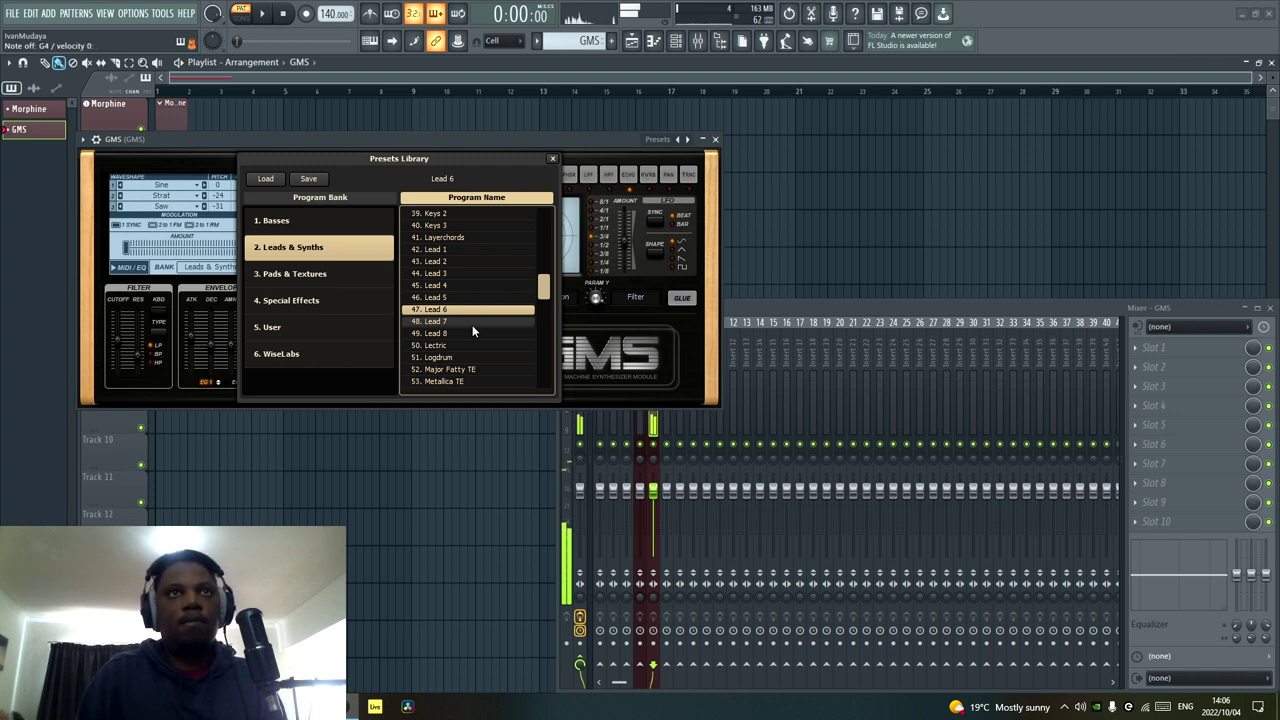
Audition Logdrum, Midnight 2 TE and Old Trance from the Leads & Synths bank.
{"action": "left_click", "coordinate": [456, 358]}
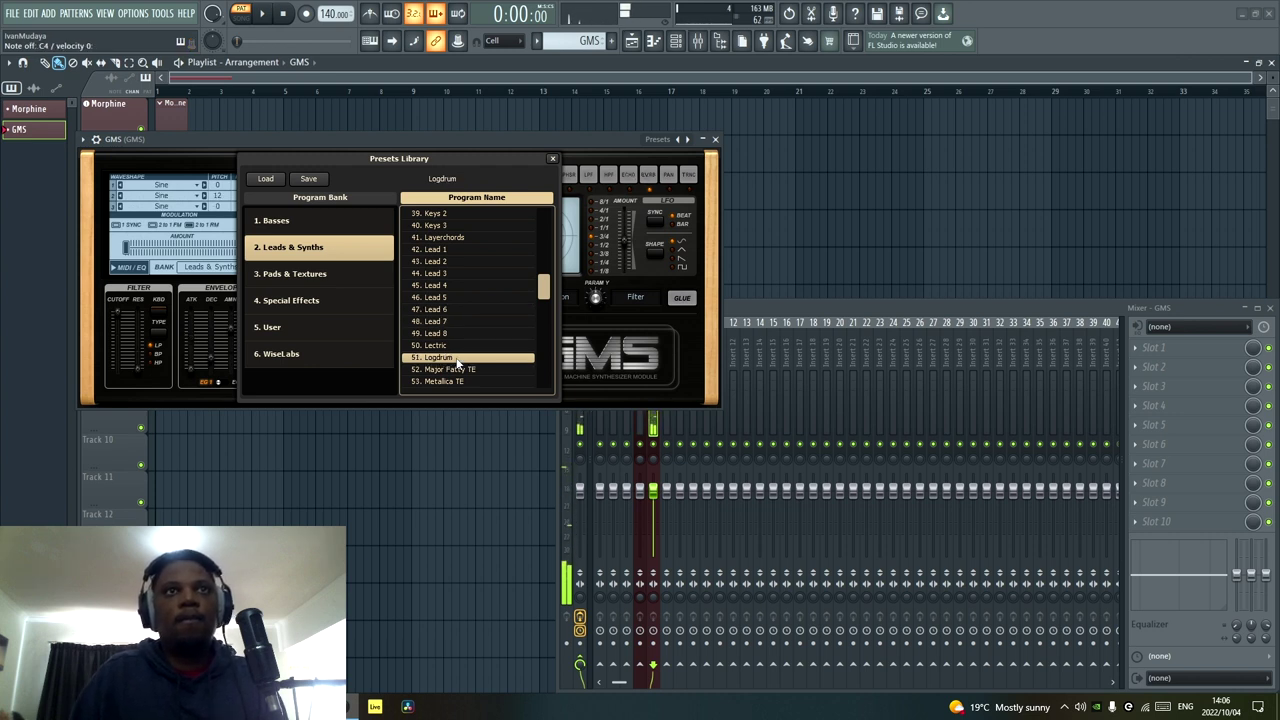
{"action": "scroll", "coordinate": [457, 365], "scroll_direction": "down", "scroll_amount": 4}
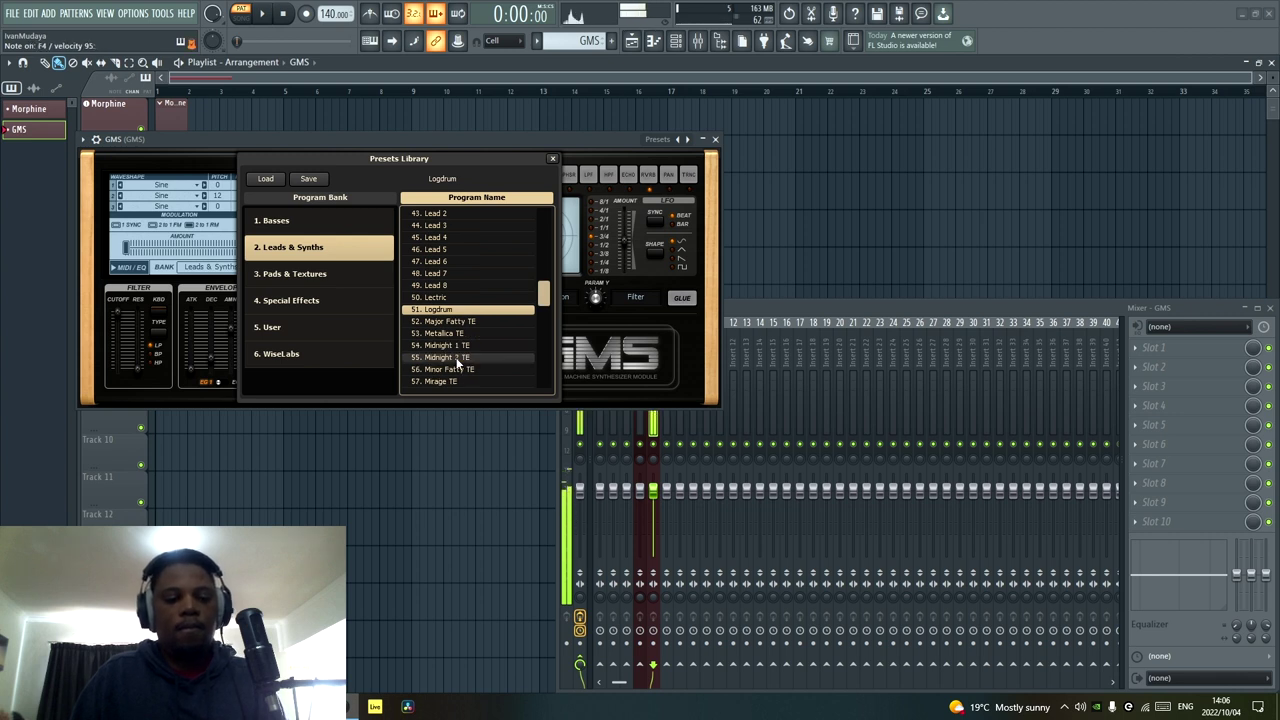
{"action": "left_click", "coordinate": [456, 358]}
{"action": "scroll", "coordinate": [460, 360], "scroll_direction": "down", "scroll_amount": 6}
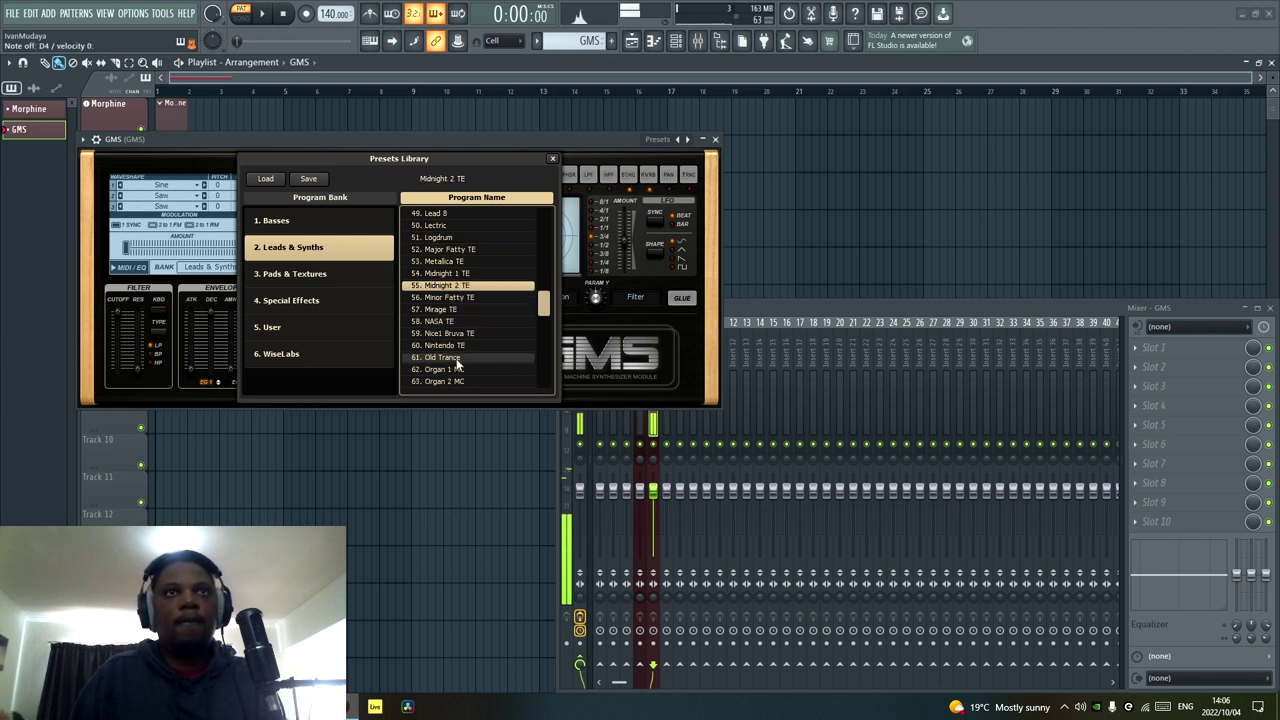
{"action": "left_click", "coordinate": [464, 357]}
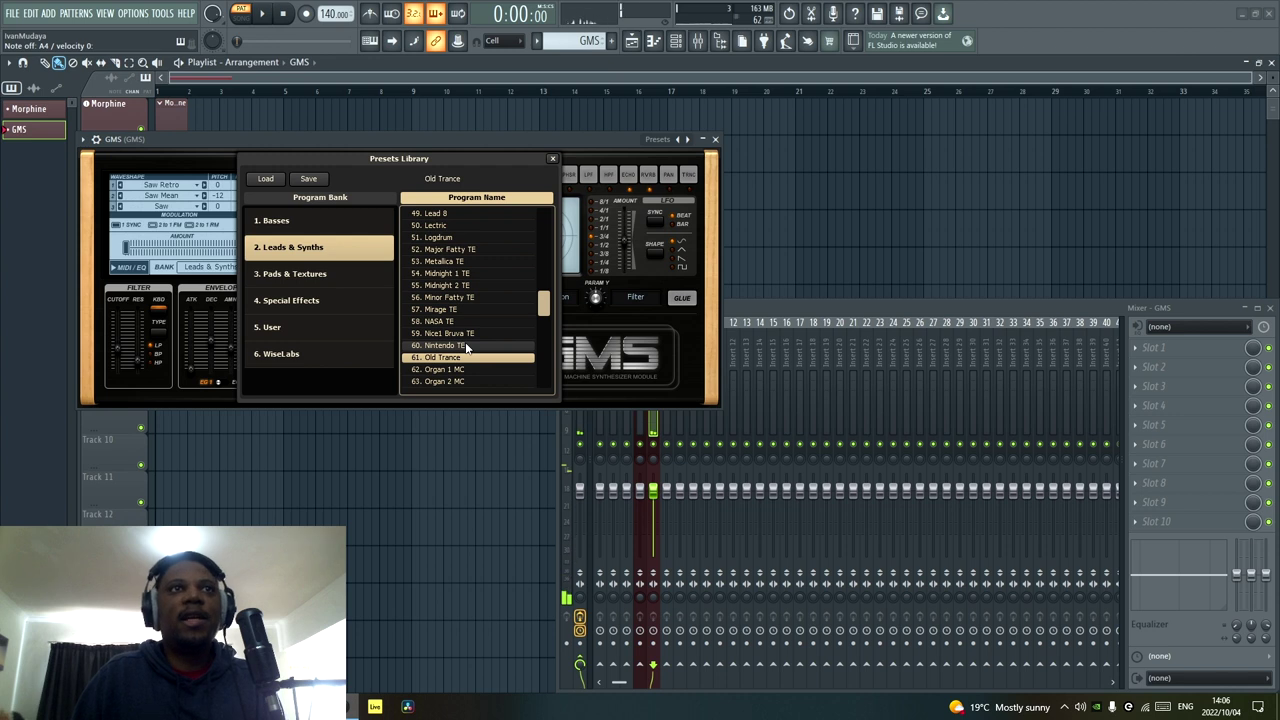
Audition Pad 8 MC, Pad 4 MC, Space Monks TE and Texture 2 MC from the Pads & Textures bank.
{"action": "left_click", "coordinate": [290, 273]}
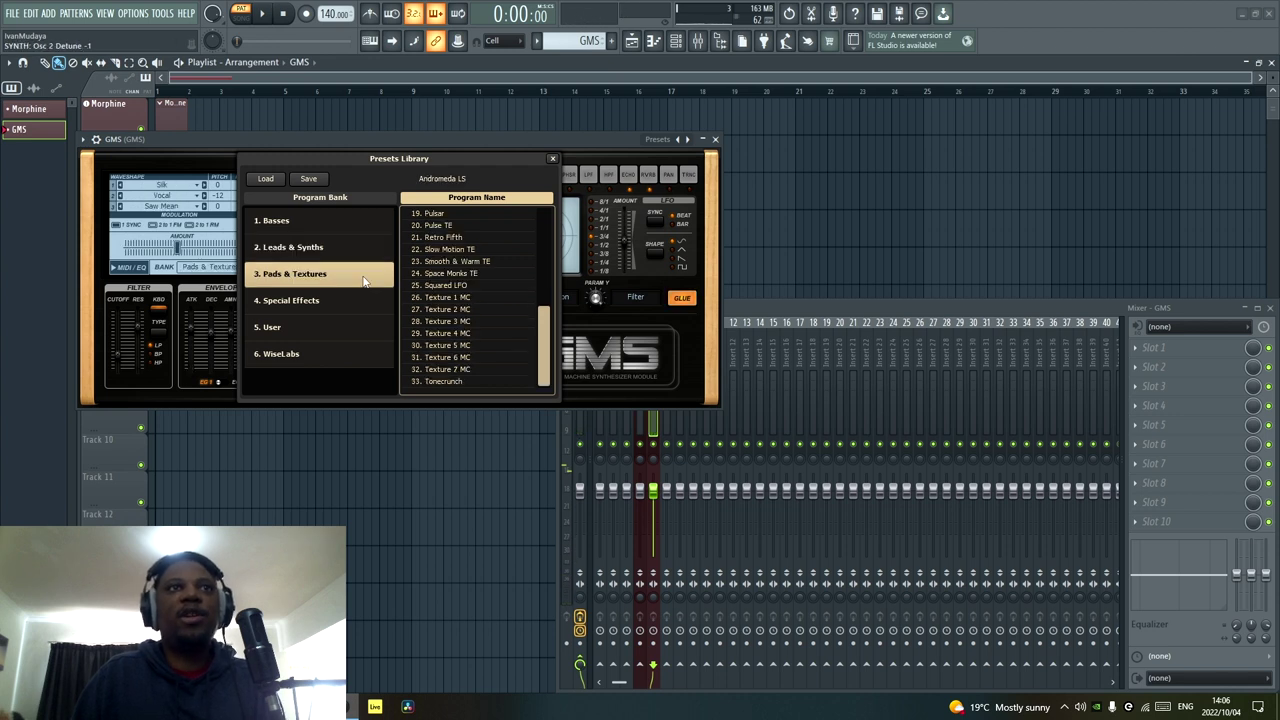
{"action": "scroll", "coordinate": [480, 323], "scroll_direction": "up", "scroll_amount": 3}
{"action": "left_click", "coordinate": [476, 300]}
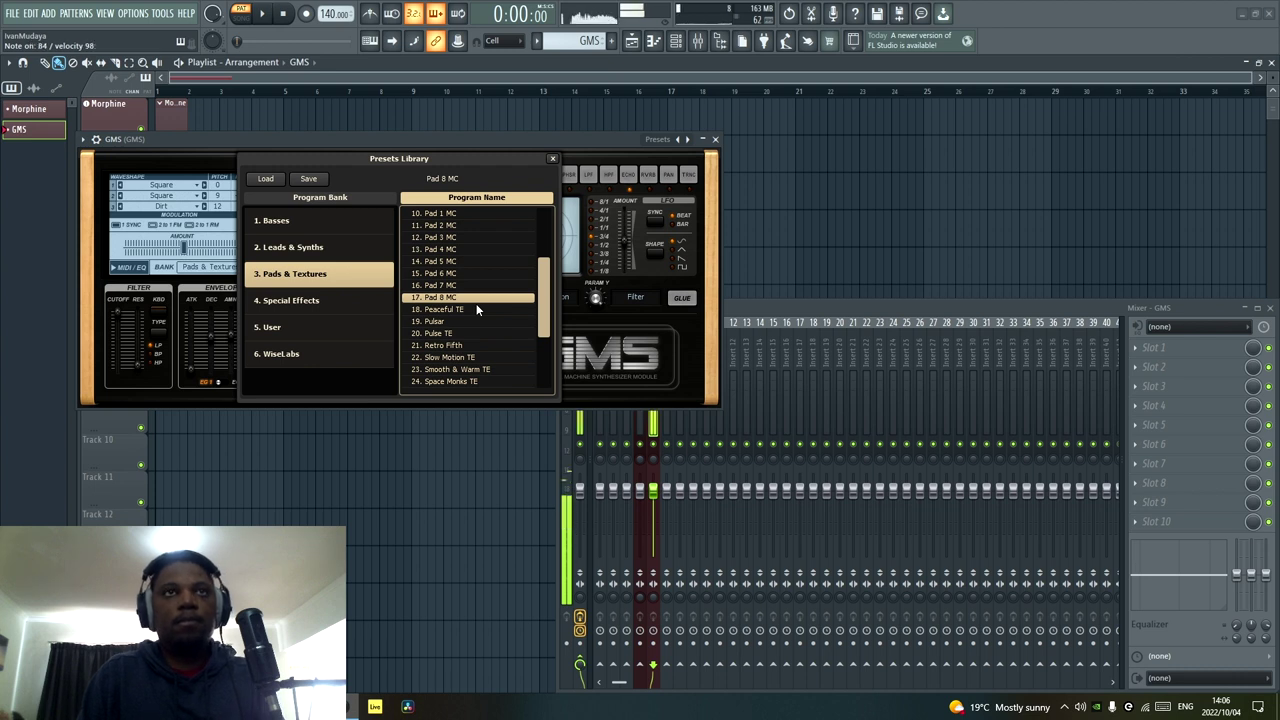
{"action": "left_click", "coordinate": [500, 251]}
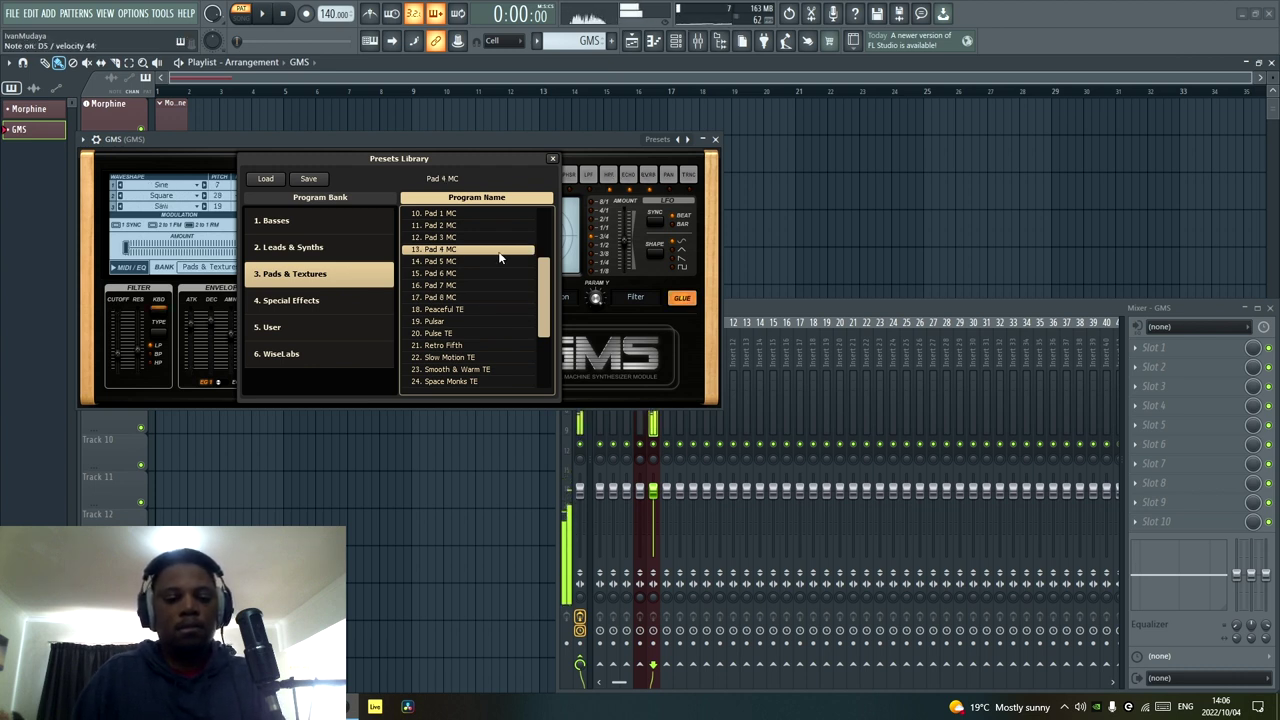
{"action": "left_click", "coordinate": [459, 297]}
{"action": "scroll", "coordinate": [460, 309], "scroll_direction": "down", "scroll_amount": 2}
{"action": "left_click", "coordinate": [463, 309]}
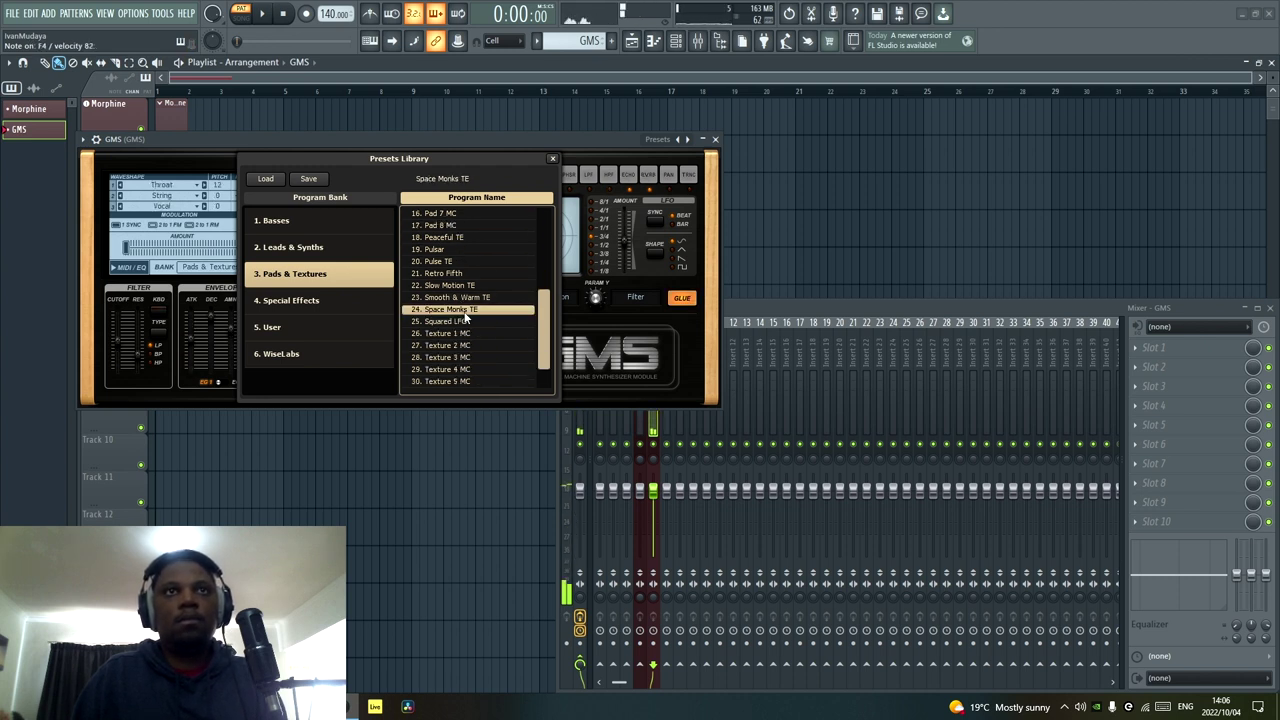
{"action": "scroll", "coordinate": [464, 313], "scroll_direction": "down", "scroll_amount": 1}
{"action": "left_click", "coordinate": [464, 312]}
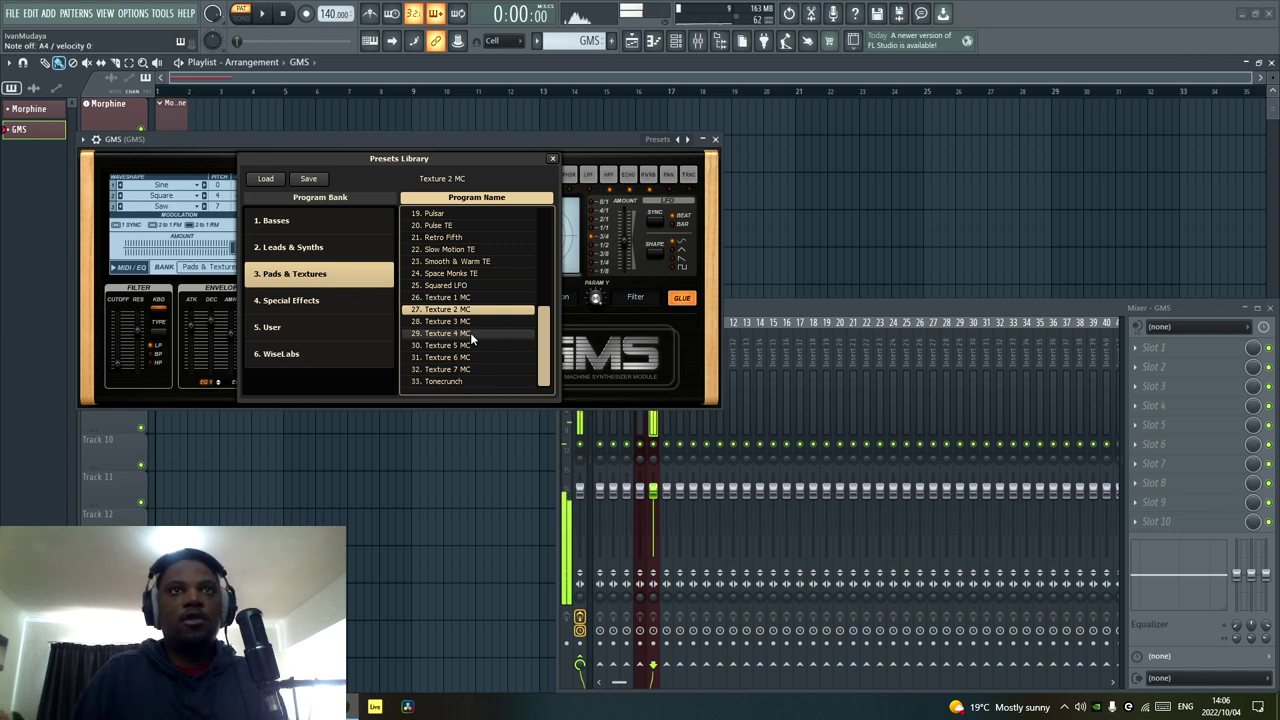
Audition the pad presets Texture 5 MC and Texture 7 MC, plus Impact TE from the Special Effects bank.
{"action": "left_click", "coordinate": [467, 346]}
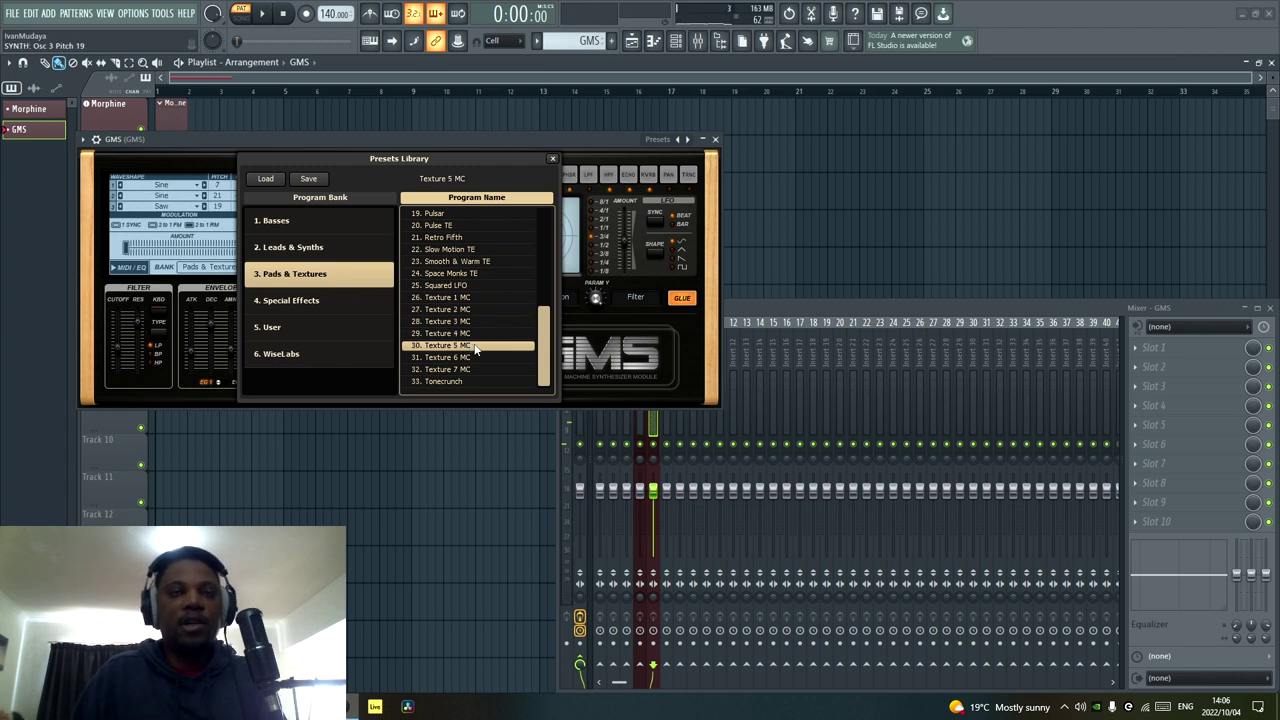
{"action": "left_click", "coordinate": [474, 369]}
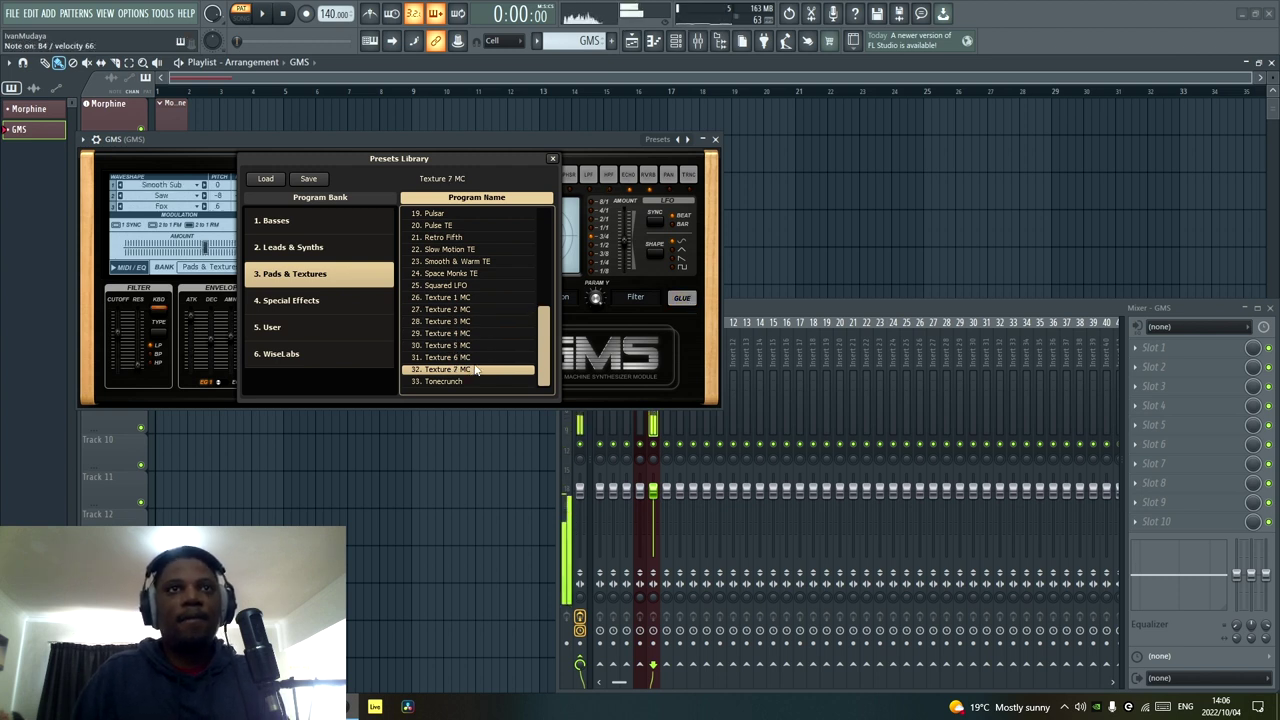
{"action": "left_click", "coordinate": [307, 301]}
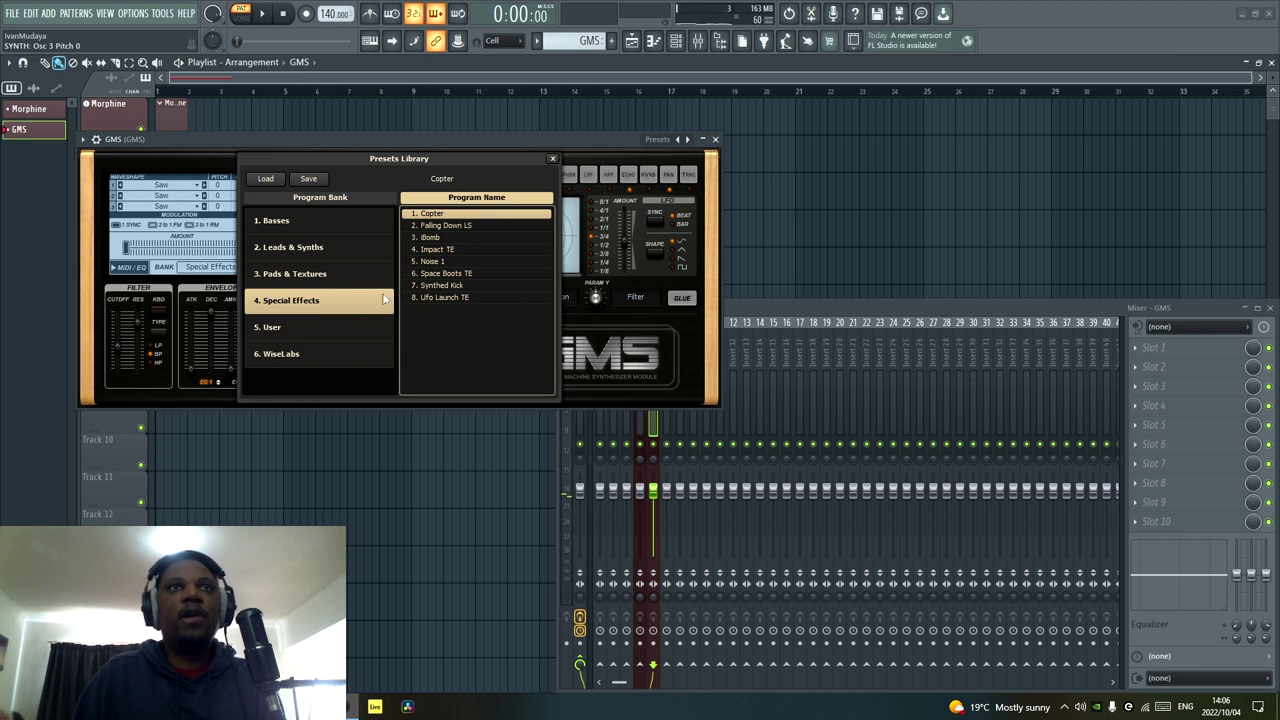
{"action": "left_click", "coordinate": [470, 251]}
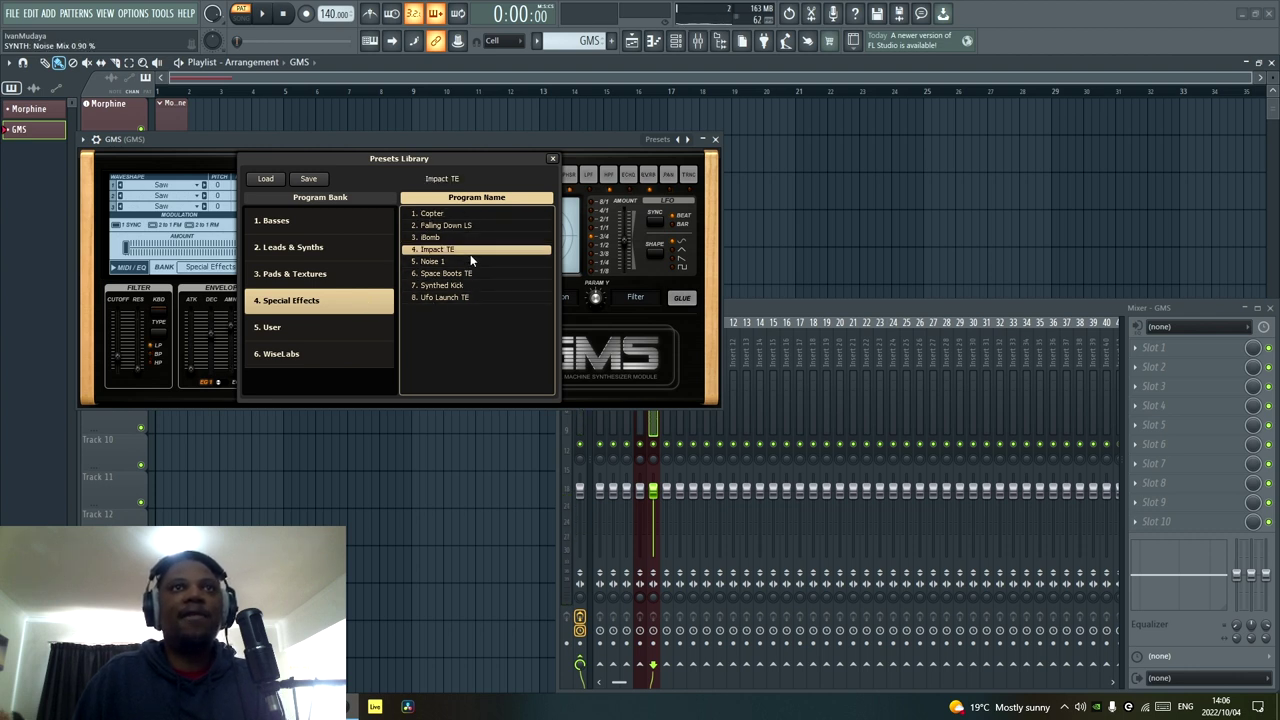
Browse the User bank and audition Bass Wobble Beat and Bell Indian from the WiseLabs bank.
{"action": "left_click", "coordinate": [308, 336]}
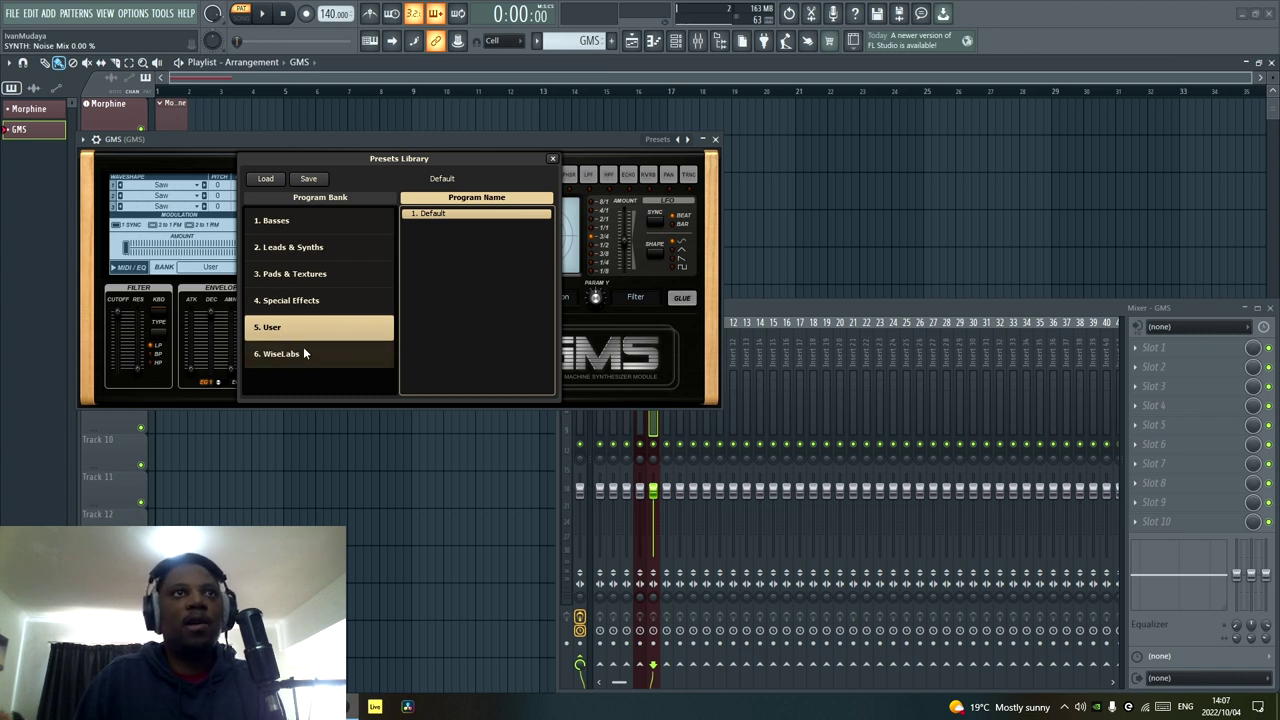
{"action": "left_click", "coordinate": [295, 352]}
{"action": "scroll", "coordinate": [460, 300], "scroll_direction": "down", "scroll_amount": 4}
{"action": "scroll", "coordinate": [458, 303], "scroll_direction": "down", "scroll_amount": 2}
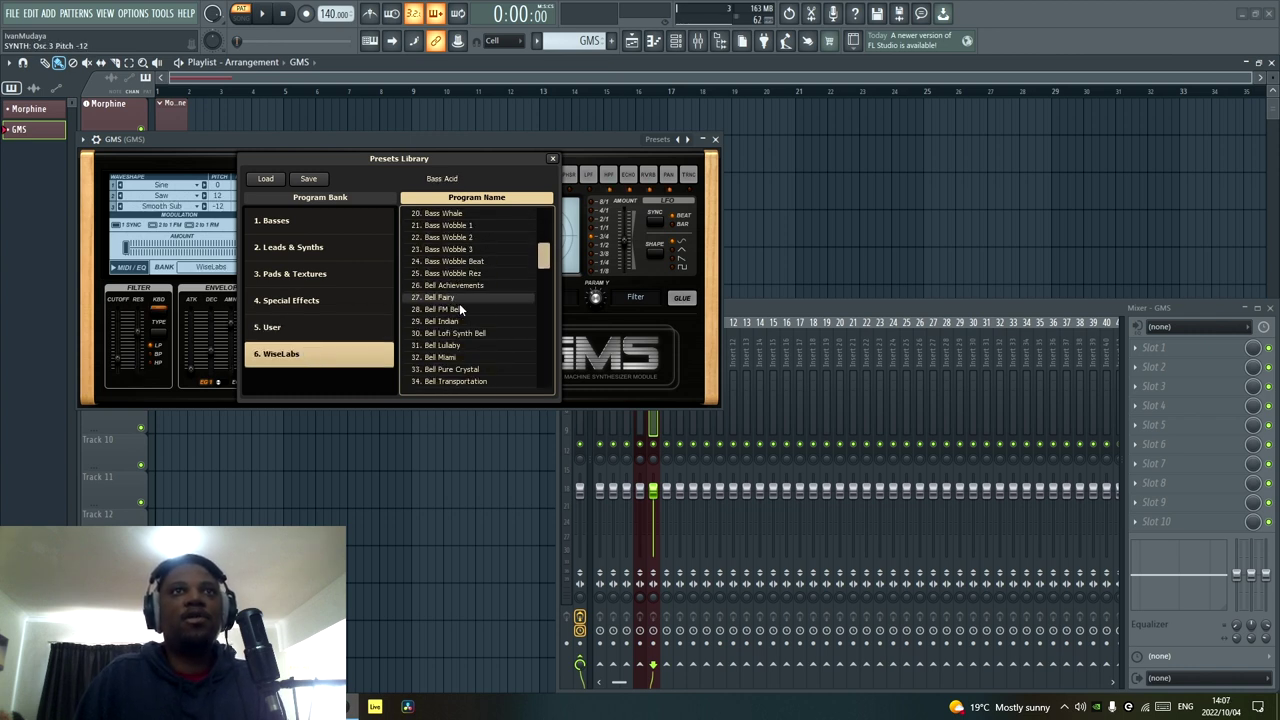
{"action": "left_click", "coordinate": [468, 261]}
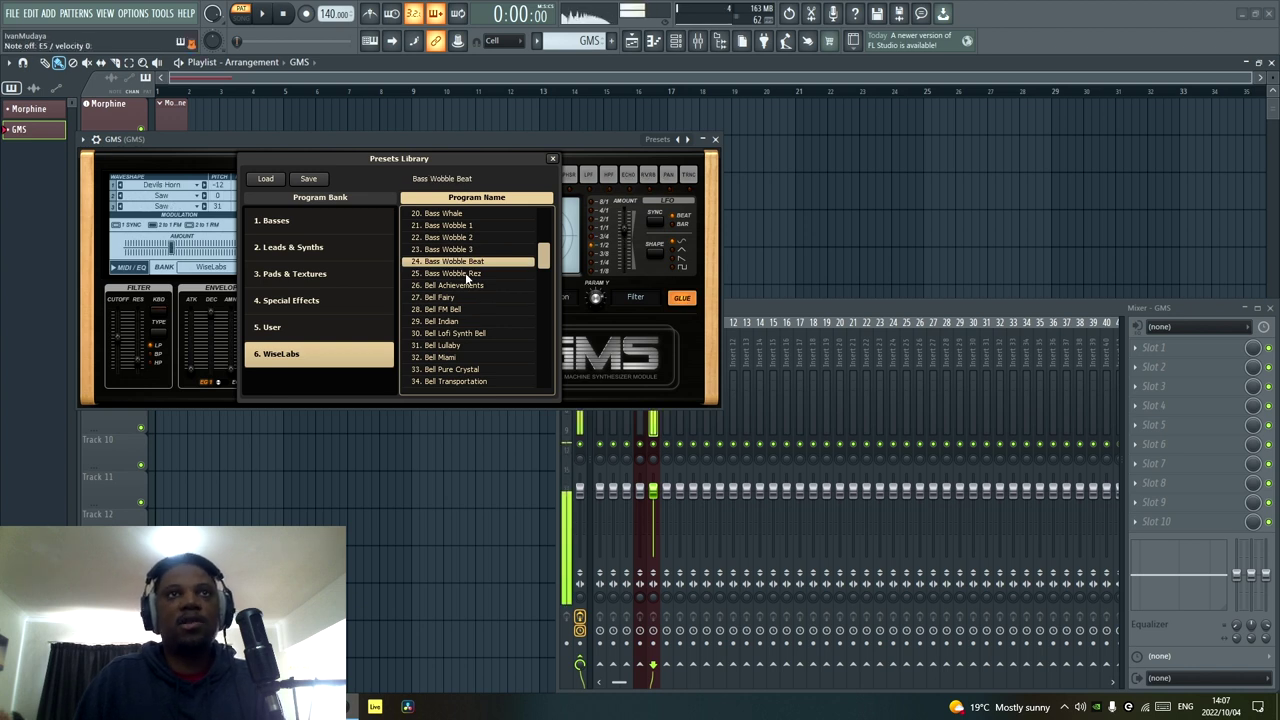
{"action": "left_click", "coordinate": [448, 321]}
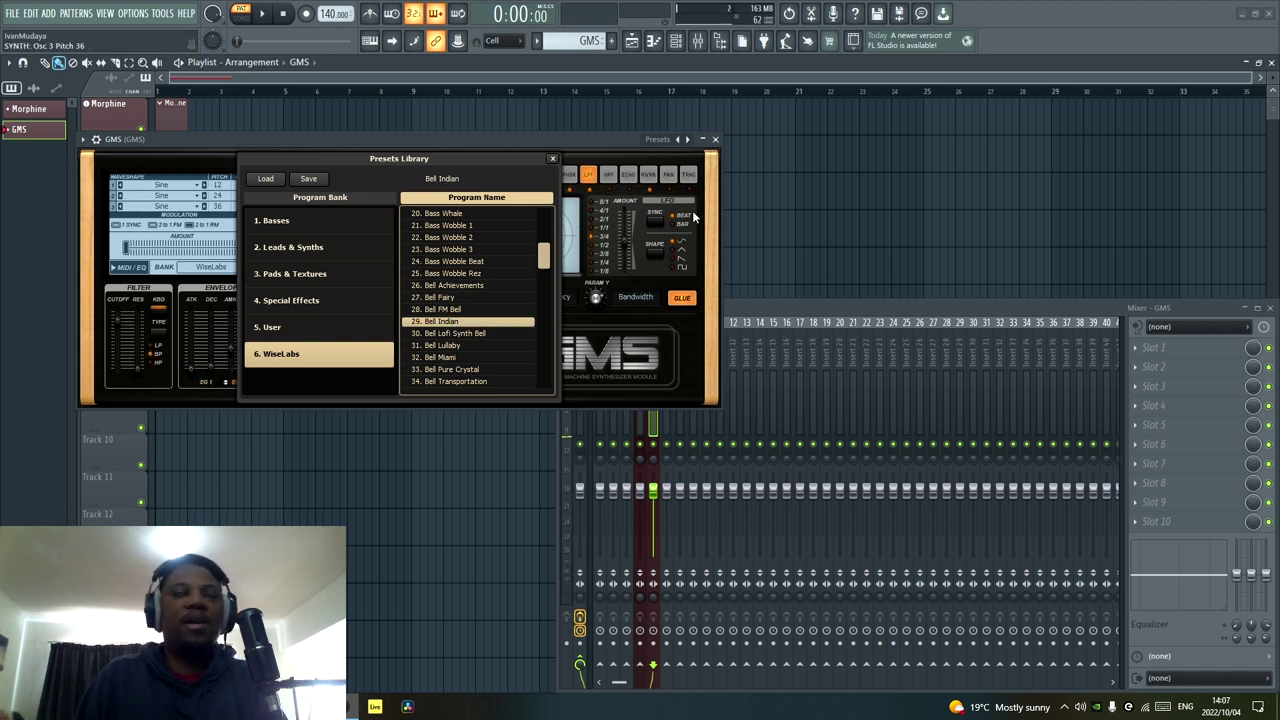
Close the GMS window and add a Toxic Biohazard instrument to playlist Track 3, placing its window clear of the track list.
{"action": "left_click", "coordinate": [715, 139]}
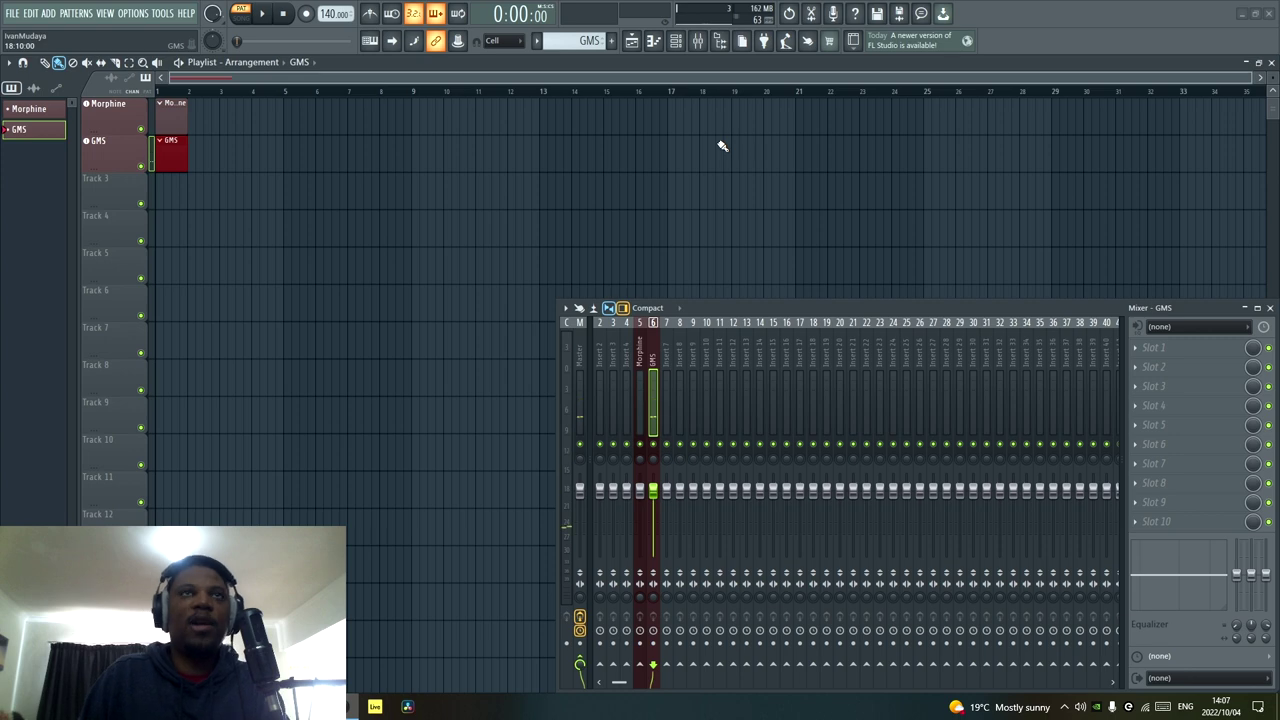
{"action": "left_click", "coordinate": [765, 46]}
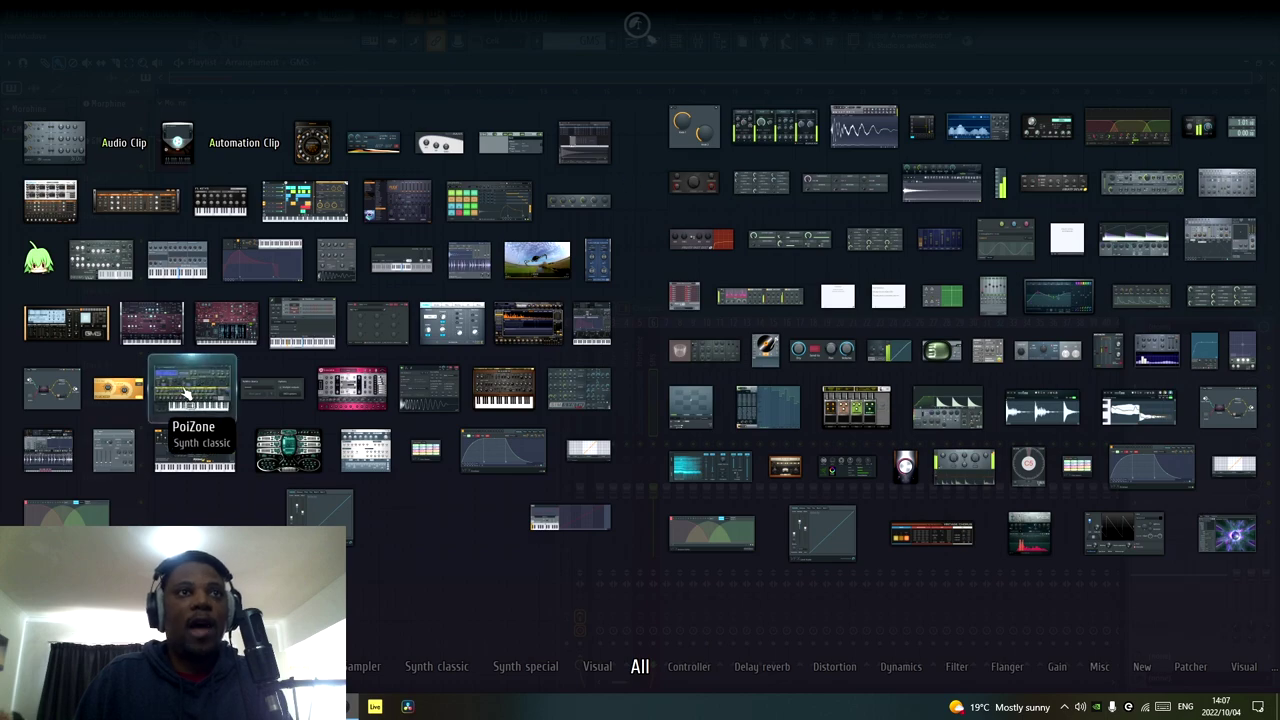
{"action": "left_click_drag", "start_coordinate": [288, 450], "coordinate": [119, 200]}
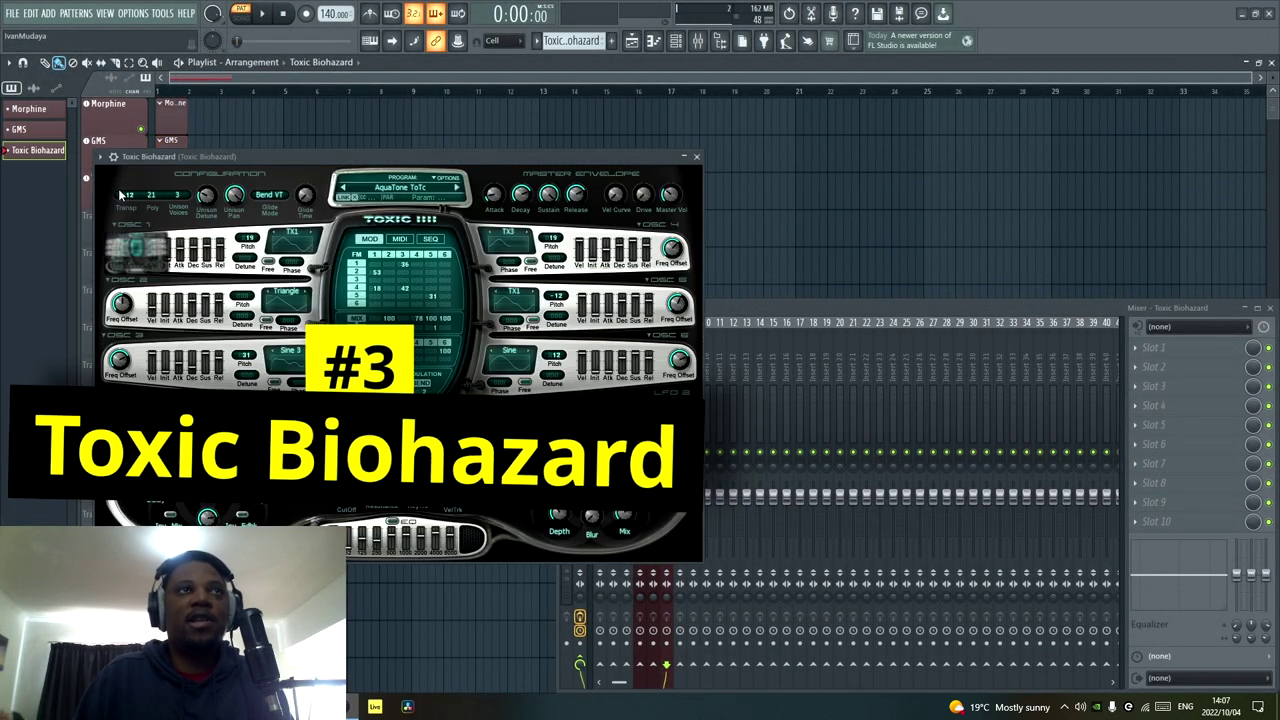
{"action": "left_click_drag", "start_coordinate": [380, 165], "coordinate": [490, 114]}
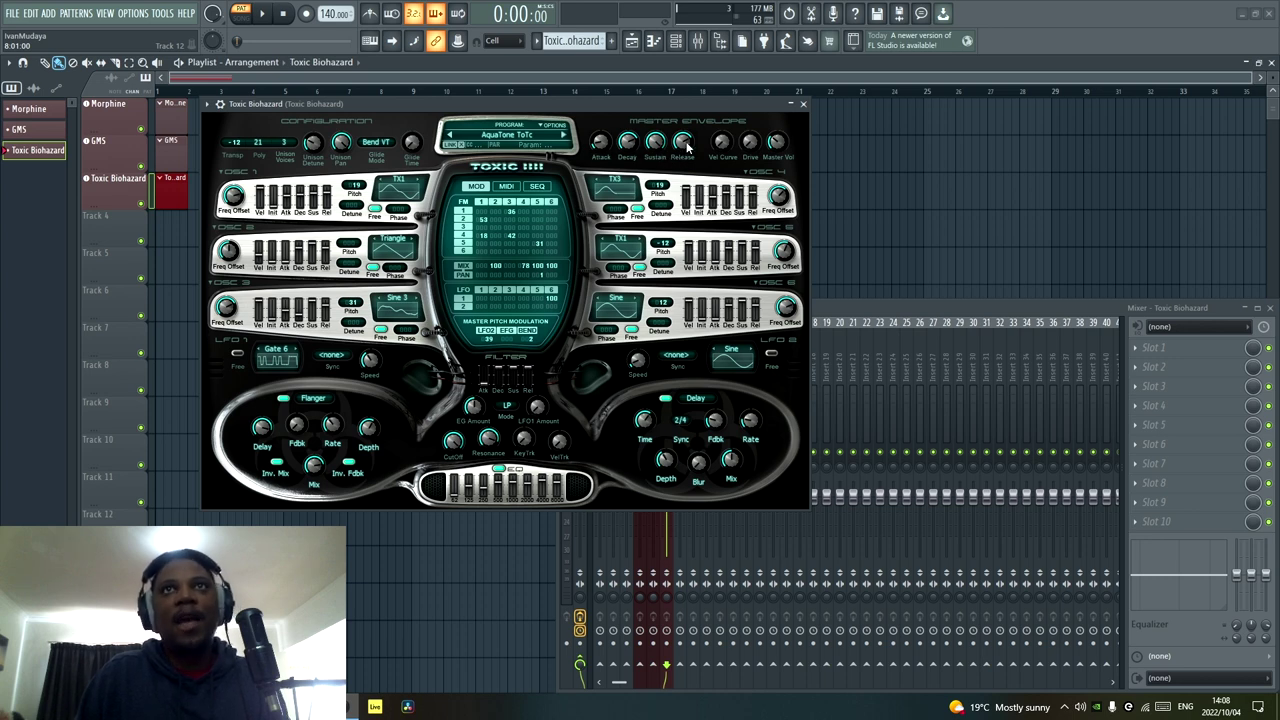
Open Toxic Biohazard's presets library and audition Industrial ToTc, Musical ToTc and Resonice FG from the Ambient Textures bank.
{"action": "left_click", "coordinate": [510, 135]}
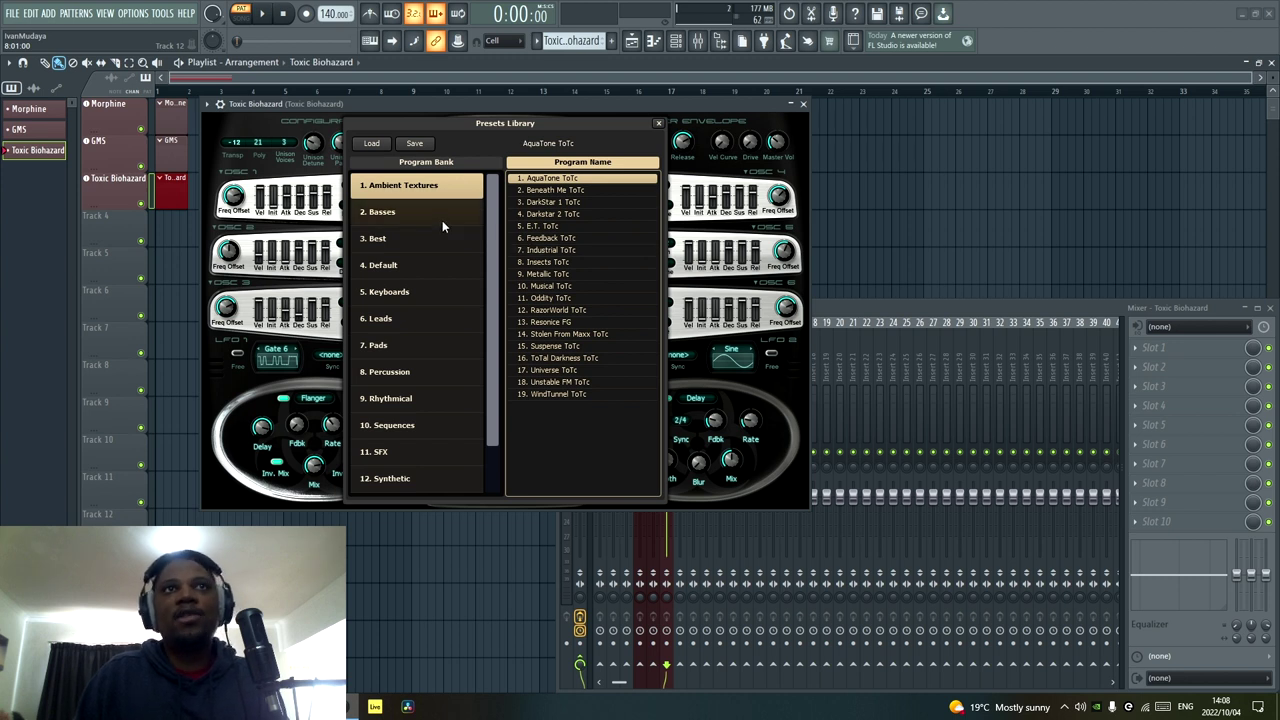
{"action": "left_click", "coordinate": [560, 251]}
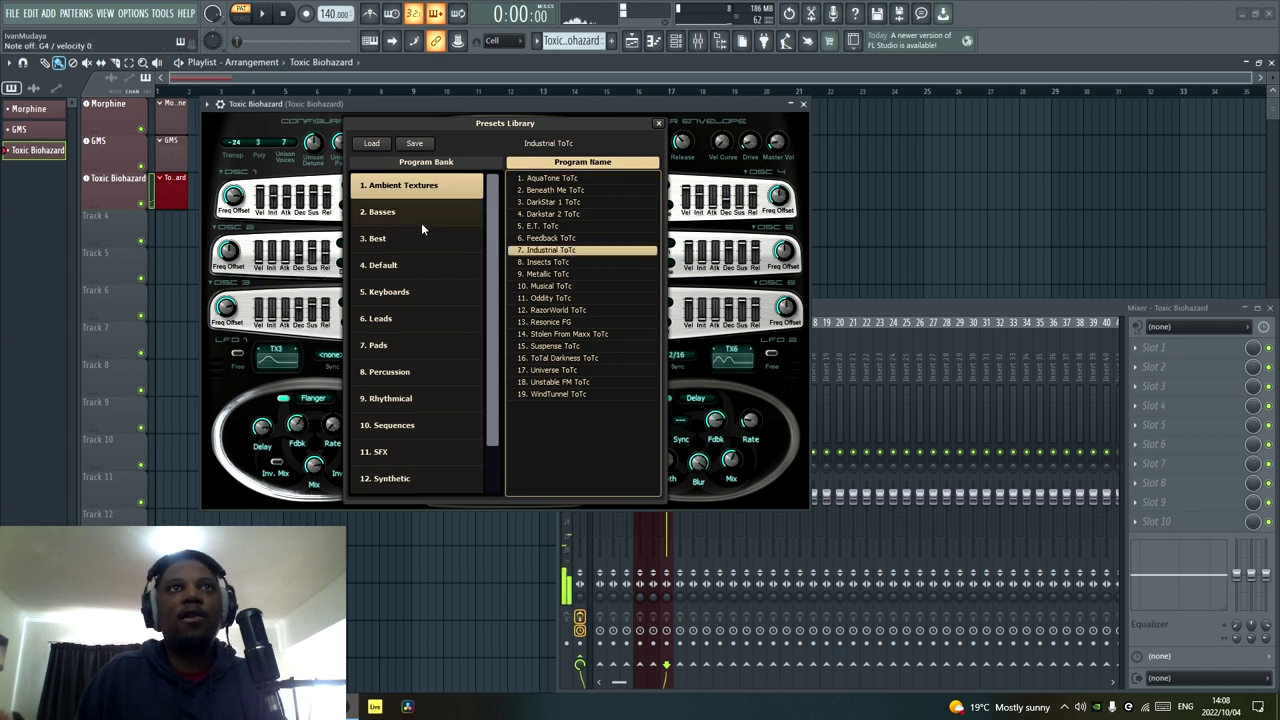
{"action": "left_click", "coordinate": [556, 287]}
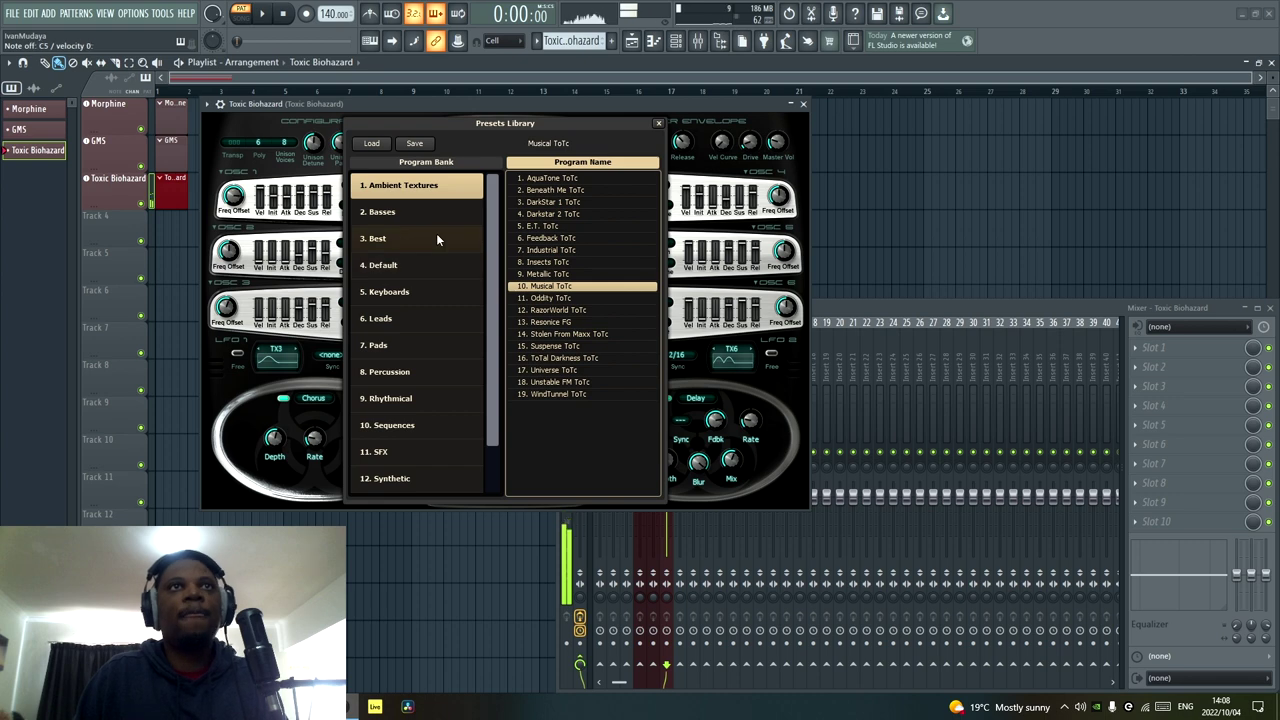
{"action": "left_click", "coordinate": [590, 324]}
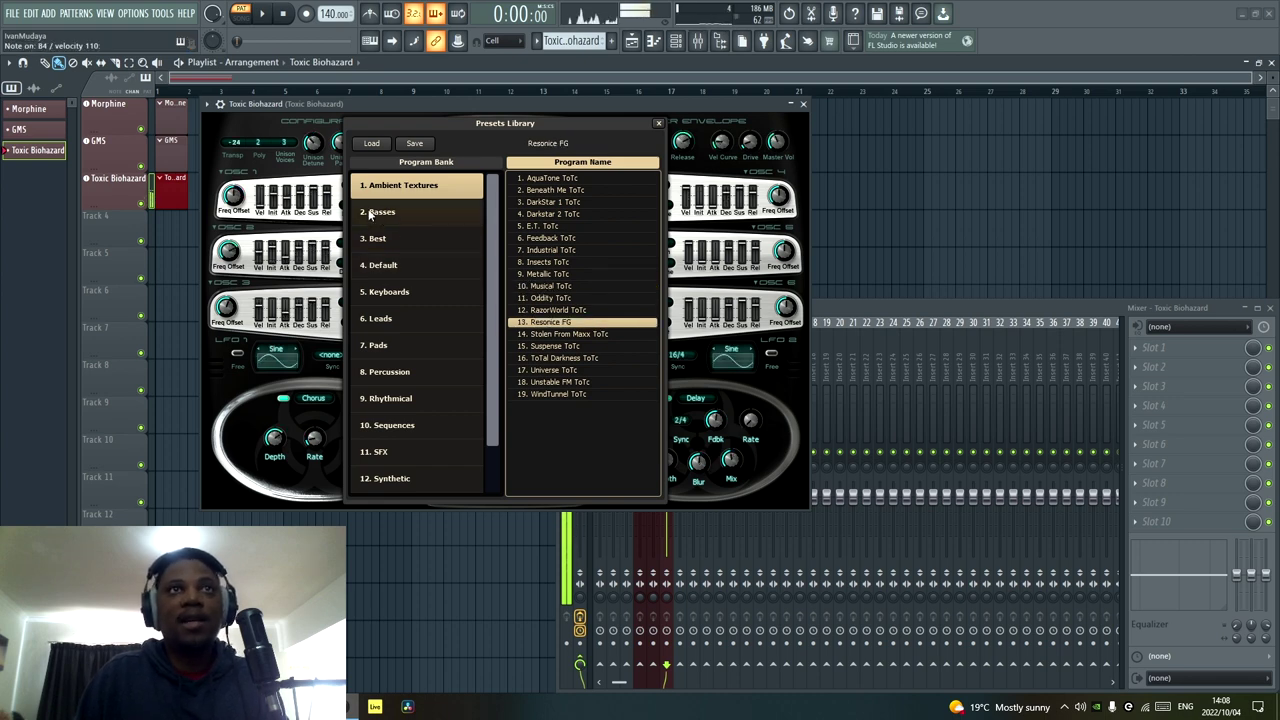
Audition Bass T, Classic FM and Digger from Toxic Biohazard's Basses bank.
{"action": "left_click", "coordinate": [398, 212]}
{"action": "left_click", "coordinate": [565, 264]}
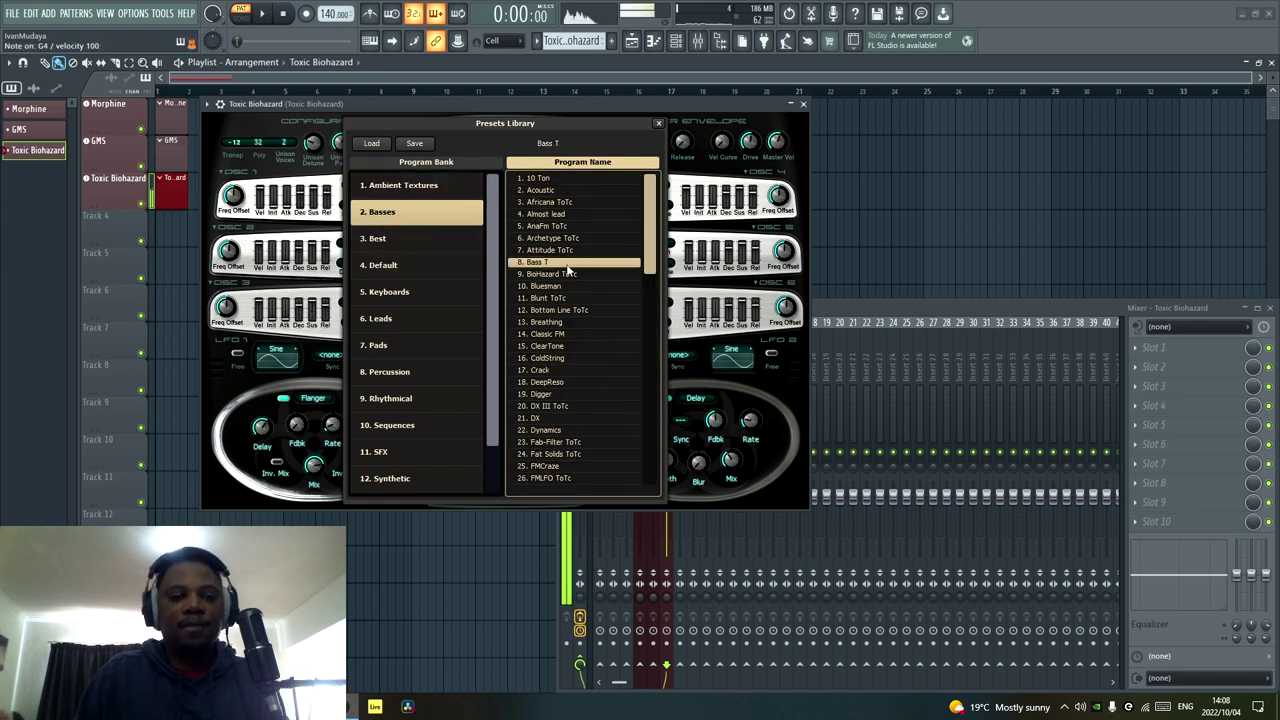
{"action": "left_click", "coordinate": [577, 336]}
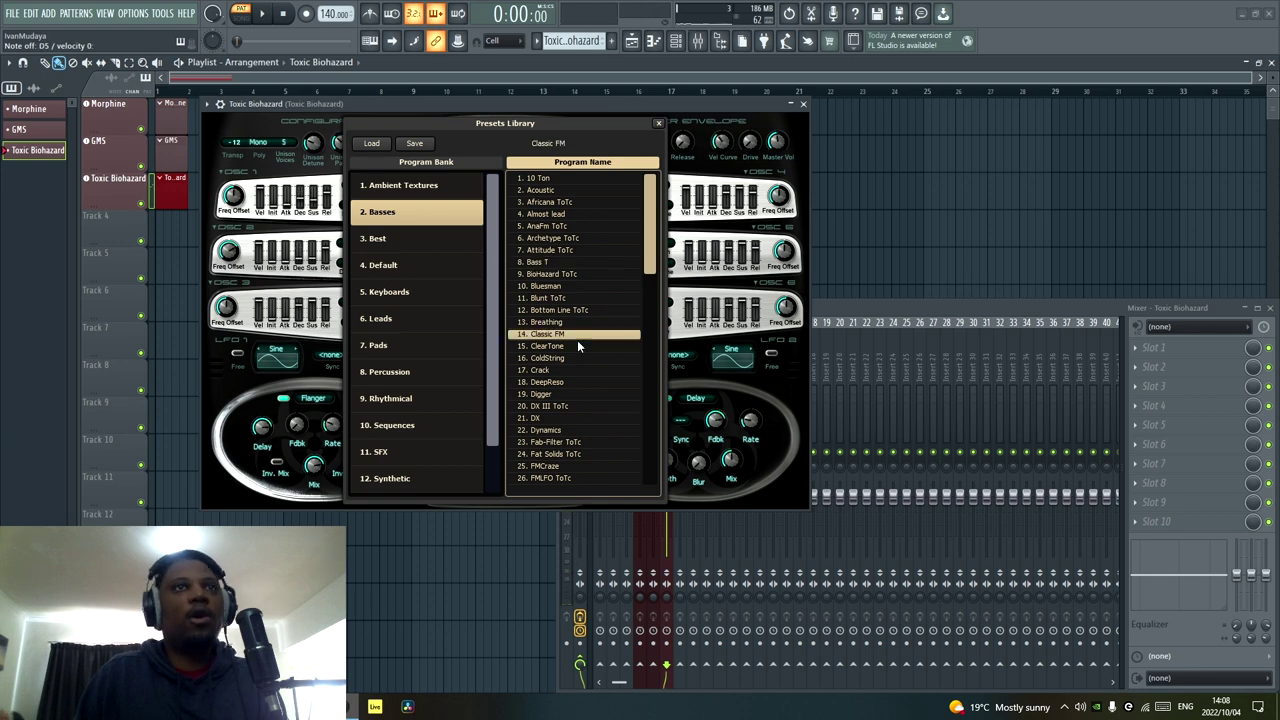
{"action": "left_click", "coordinate": [588, 394]}
{"action": "scroll", "coordinate": [590, 396], "scroll_direction": "down", "scroll_amount": 2}
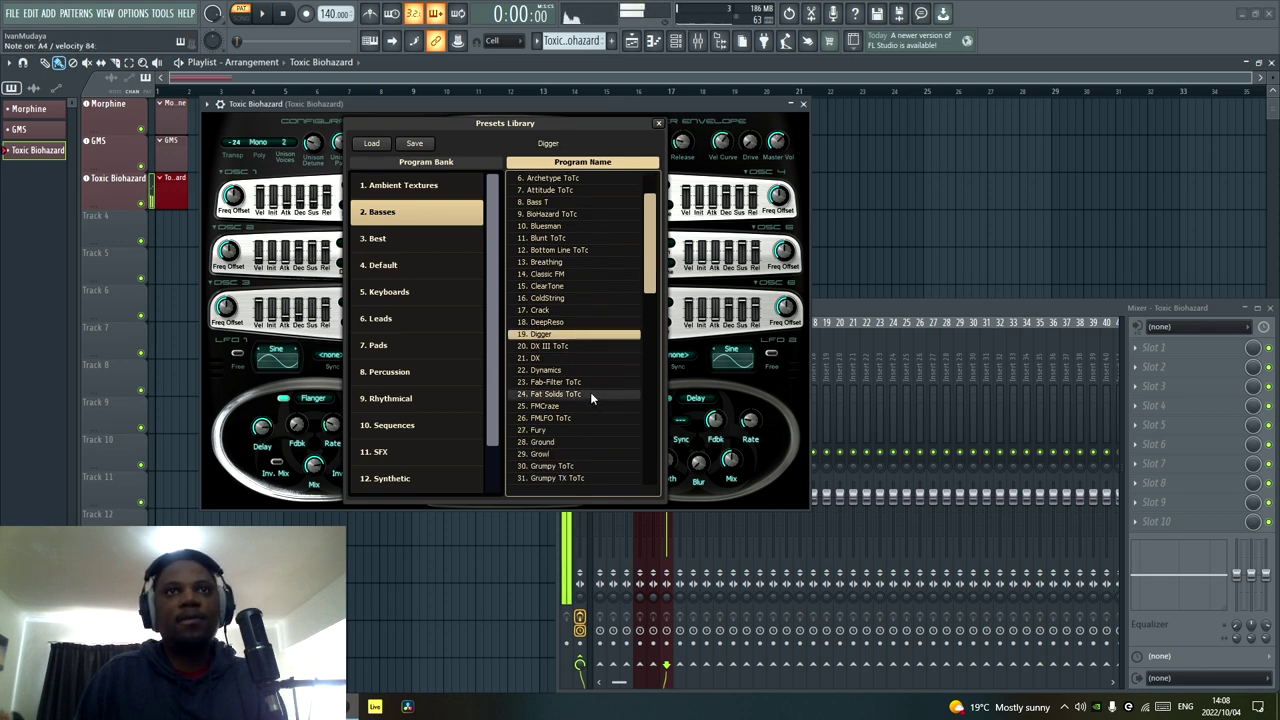
Audition ATM Suspense ToTc, BAS Attitude ToTc and KBD TarnceArp ToTc from the Best bank.
{"action": "left_click", "coordinate": [422, 241]}
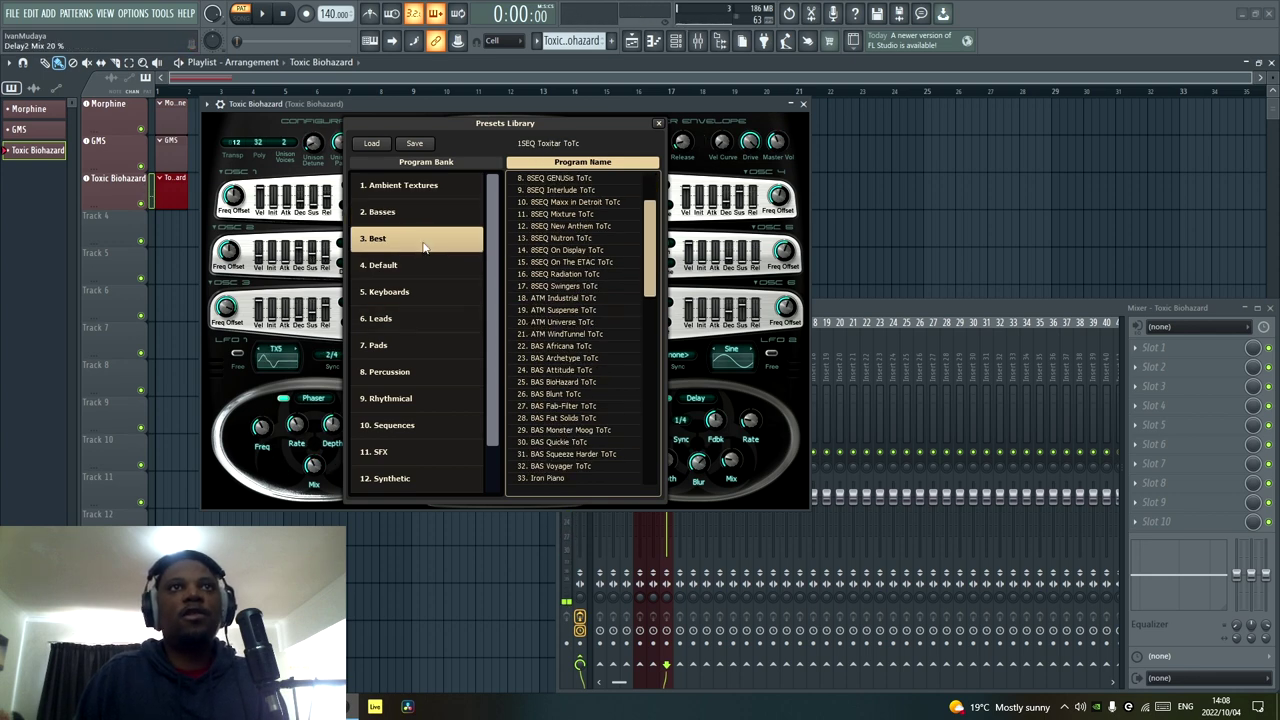
{"action": "left_click", "coordinate": [560, 310]}
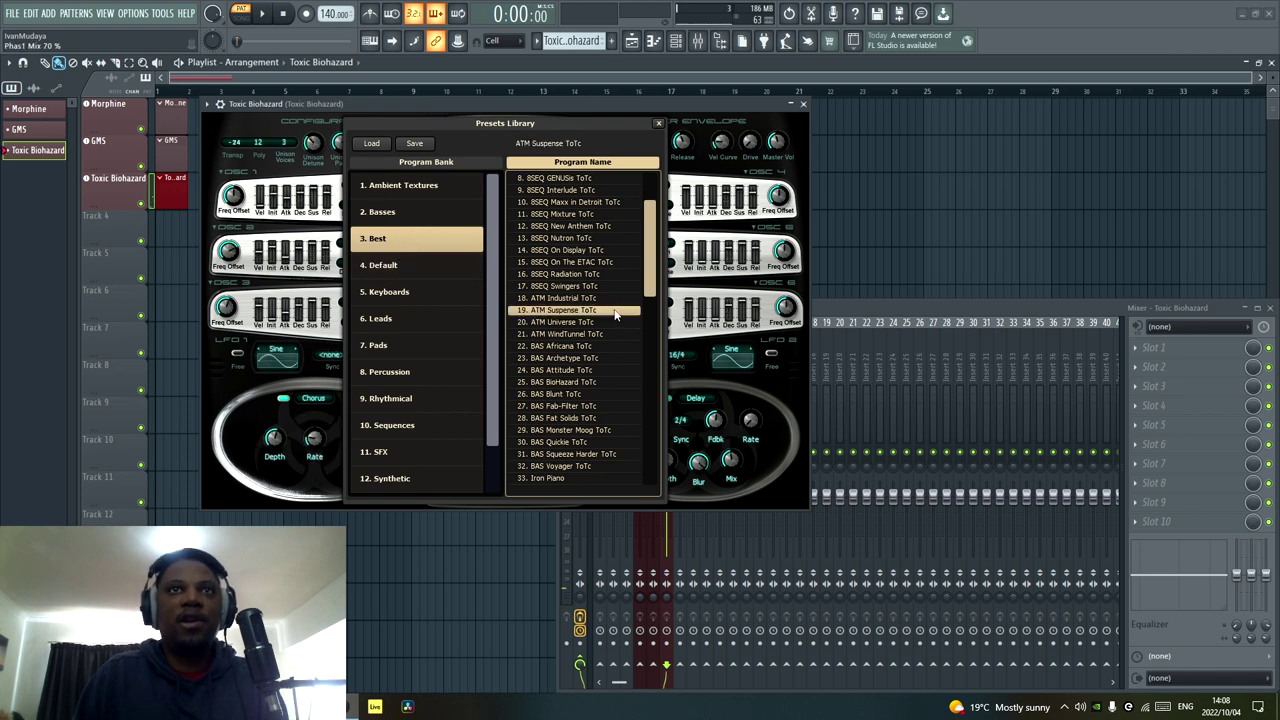
{"action": "left_click", "coordinate": [588, 370]}
{"action": "scroll", "coordinate": [592, 383], "scroll_direction": "down", "scroll_amount": 3}
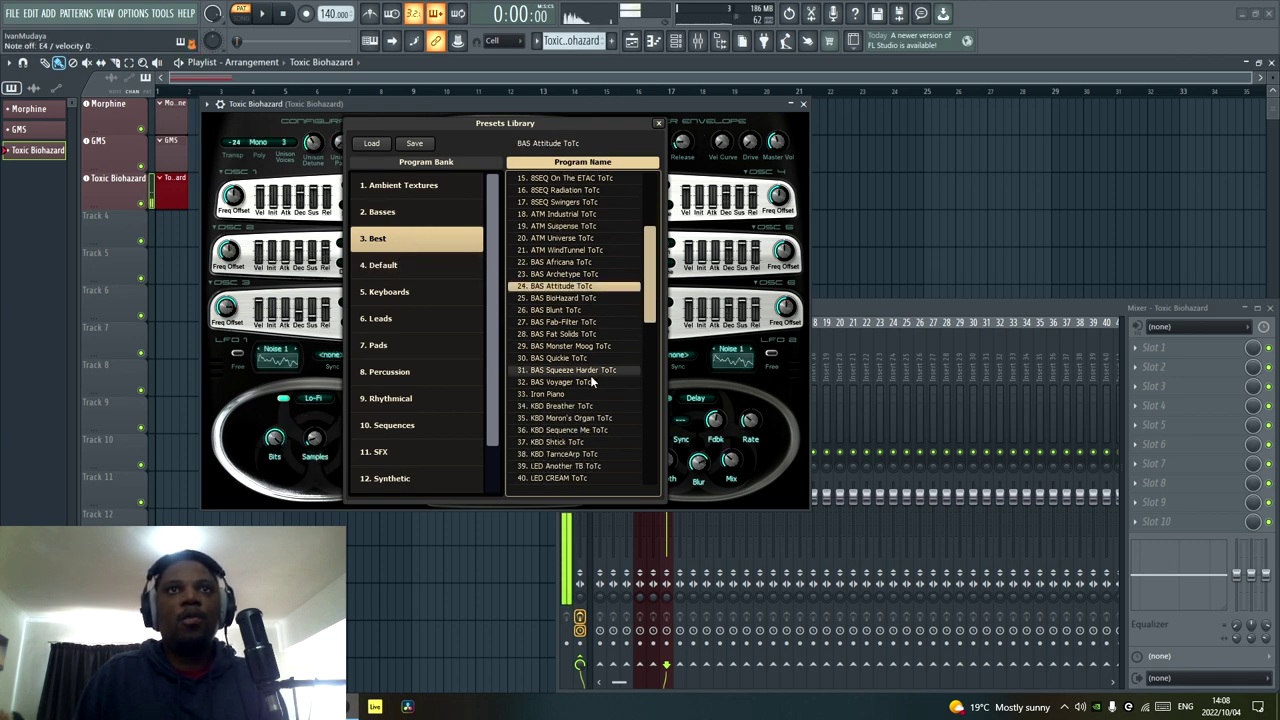
{"action": "scroll", "coordinate": [591, 382], "scroll_direction": "down", "scroll_amount": 2}
{"action": "left_click", "coordinate": [591, 382]}
{"action": "scroll", "coordinate": [591, 383], "scroll_direction": "down", "scroll_amount": 3}
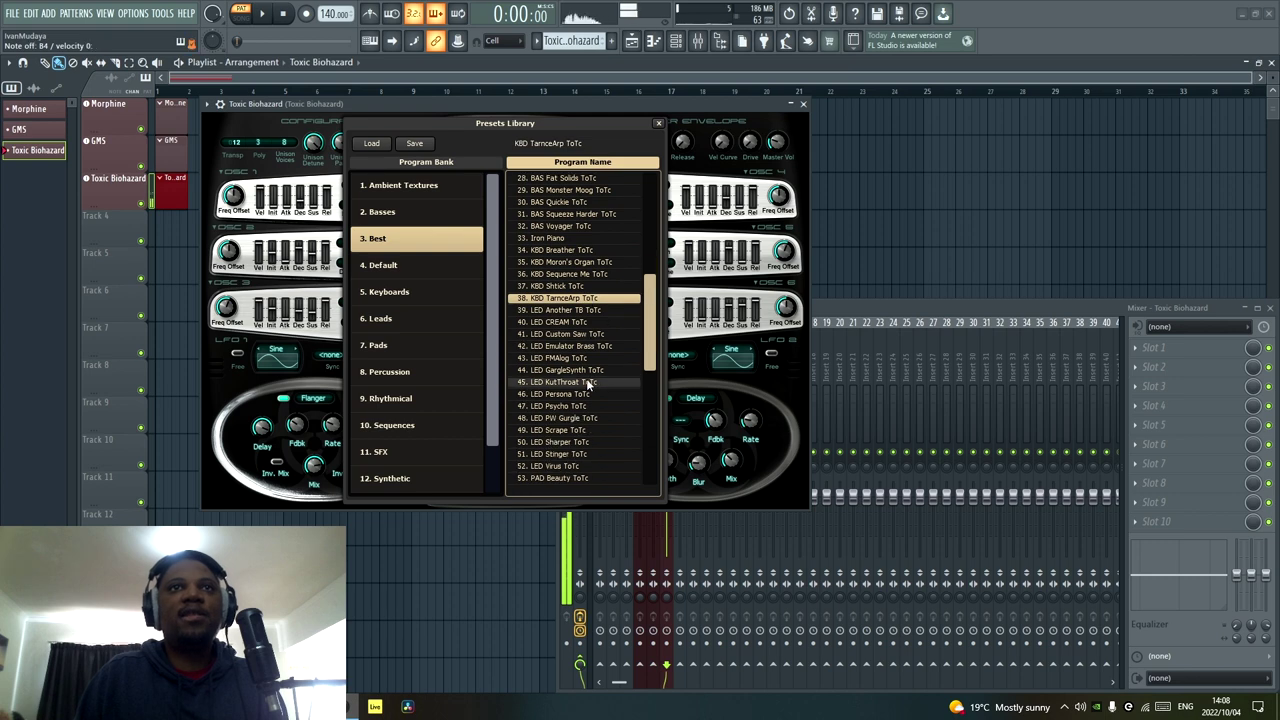
Audition LED Virus ToTc, PAD Depth ToTc and PRC Oh Grandfather ToTc from the Best bank.
{"action": "scroll", "coordinate": [591, 383], "scroll_direction": "down", "scroll_amount": 3}
{"action": "left_click", "coordinate": [591, 382]}
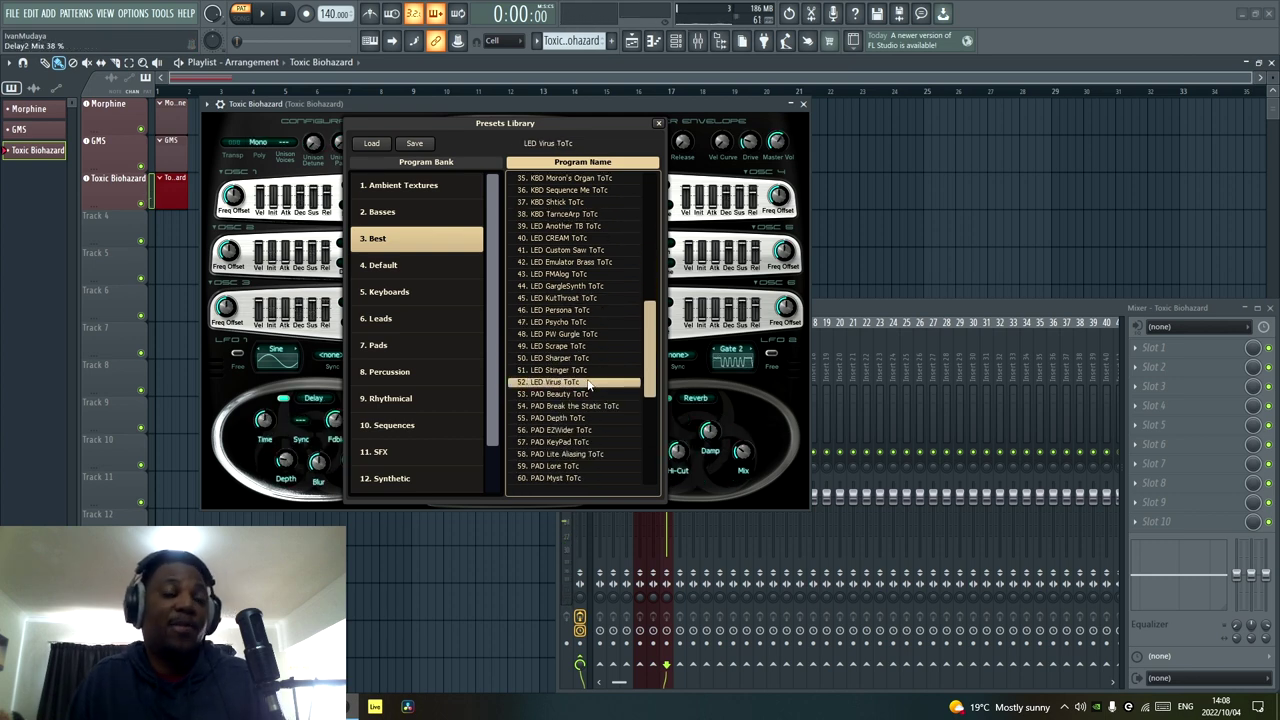
{"action": "left_click", "coordinate": [624, 419]}
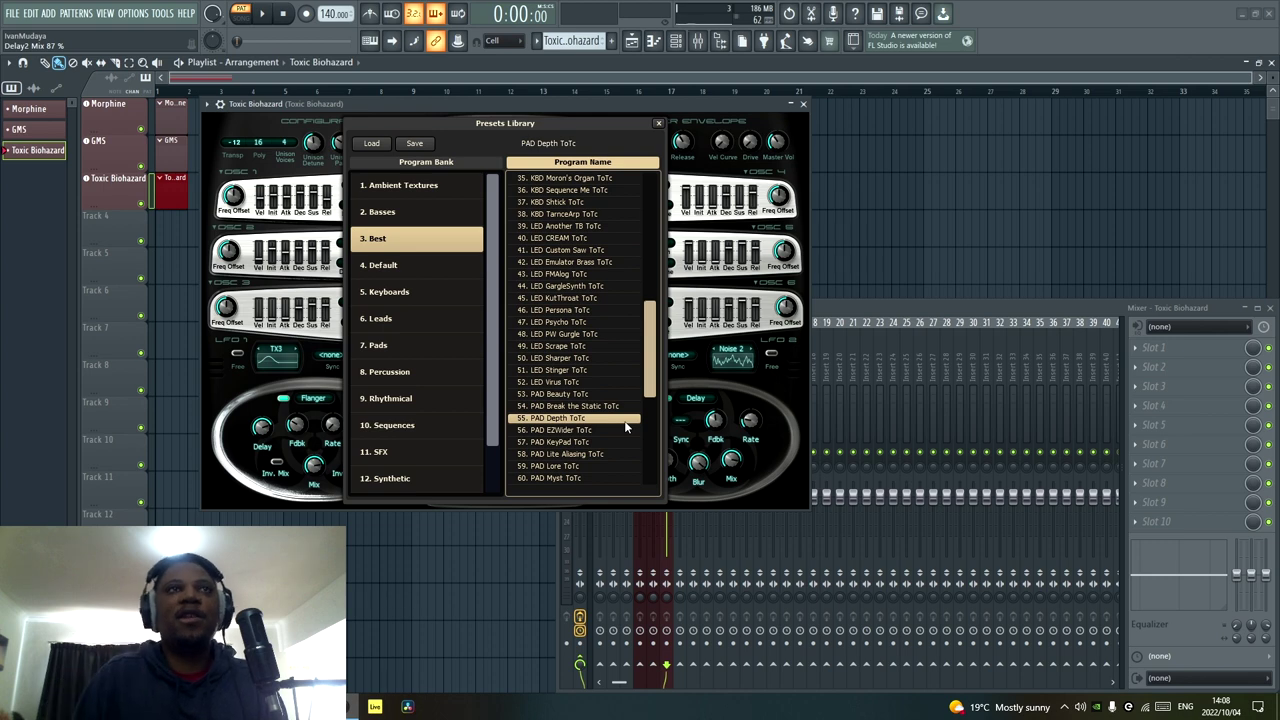
{"action": "scroll", "coordinate": [622, 432], "scroll_direction": "down", "scroll_amount": 4}
{"action": "left_click", "coordinate": [603, 420]}
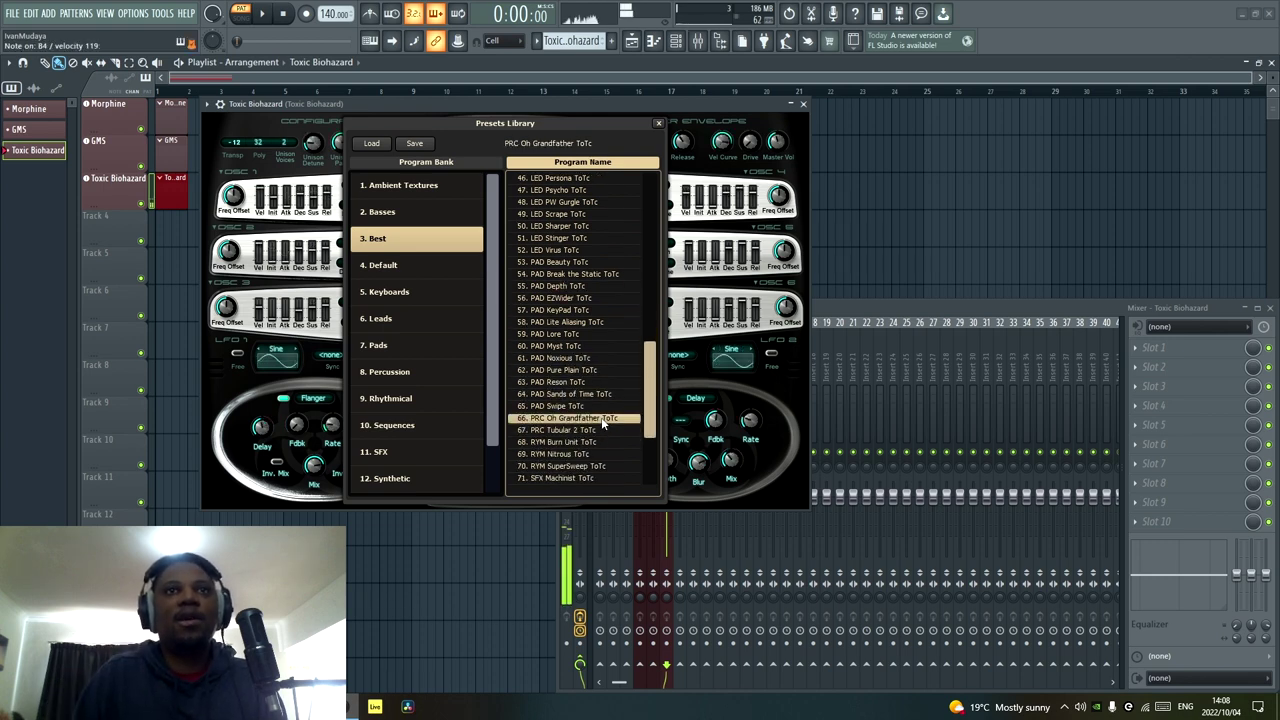
Audition BigHouse, DigitalBrass and Euro from the Leads bank.
{"action": "left_click", "coordinate": [426, 265]}
{"action": "left_click", "coordinate": [426, 316]}
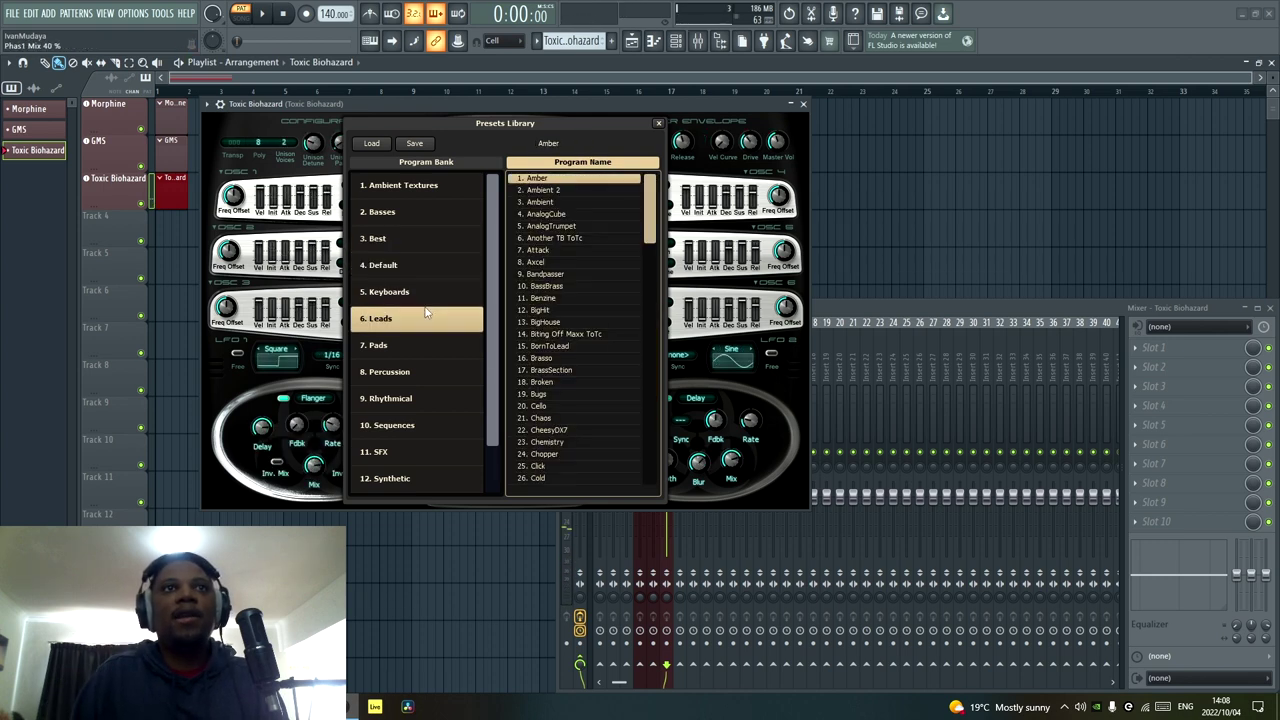
{"action": "left_click", "coordinate": [580, 322]}
{"action": "left_click_drag", "start_coordinate": [652, 232], "coordinate": [652, 308]}
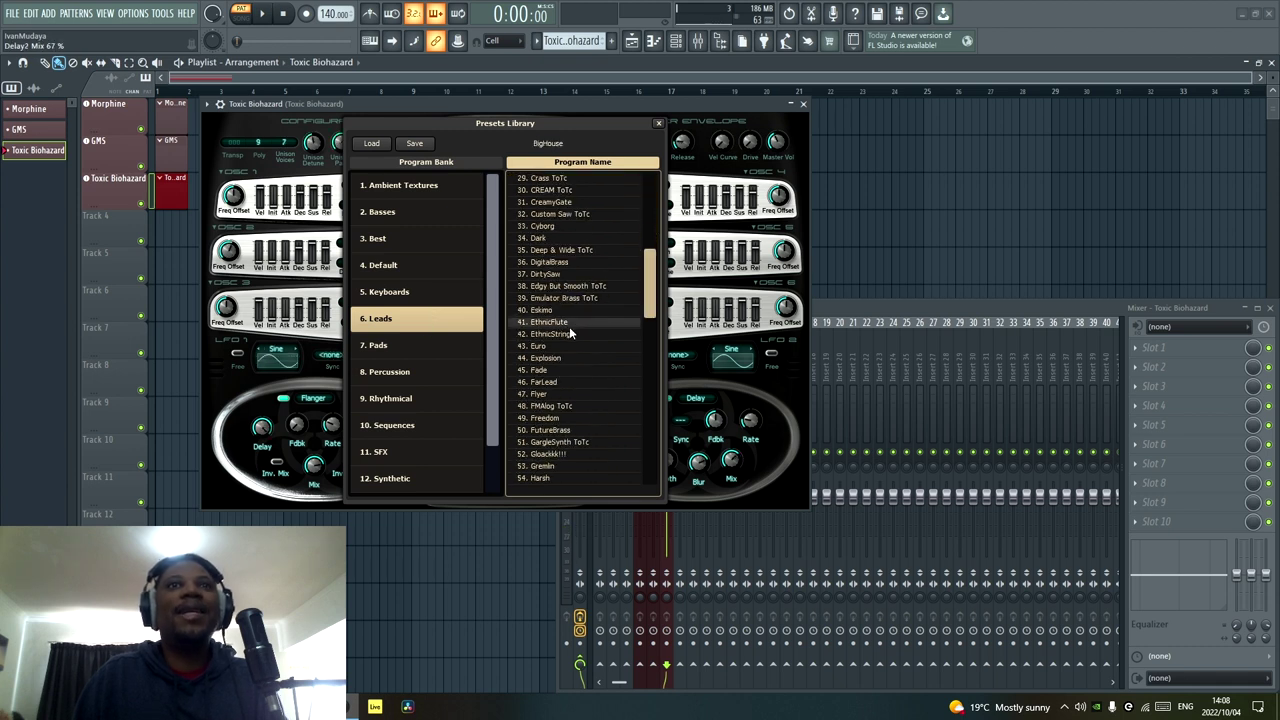
{"action": "left_click", "coordinate": [560, 262]}
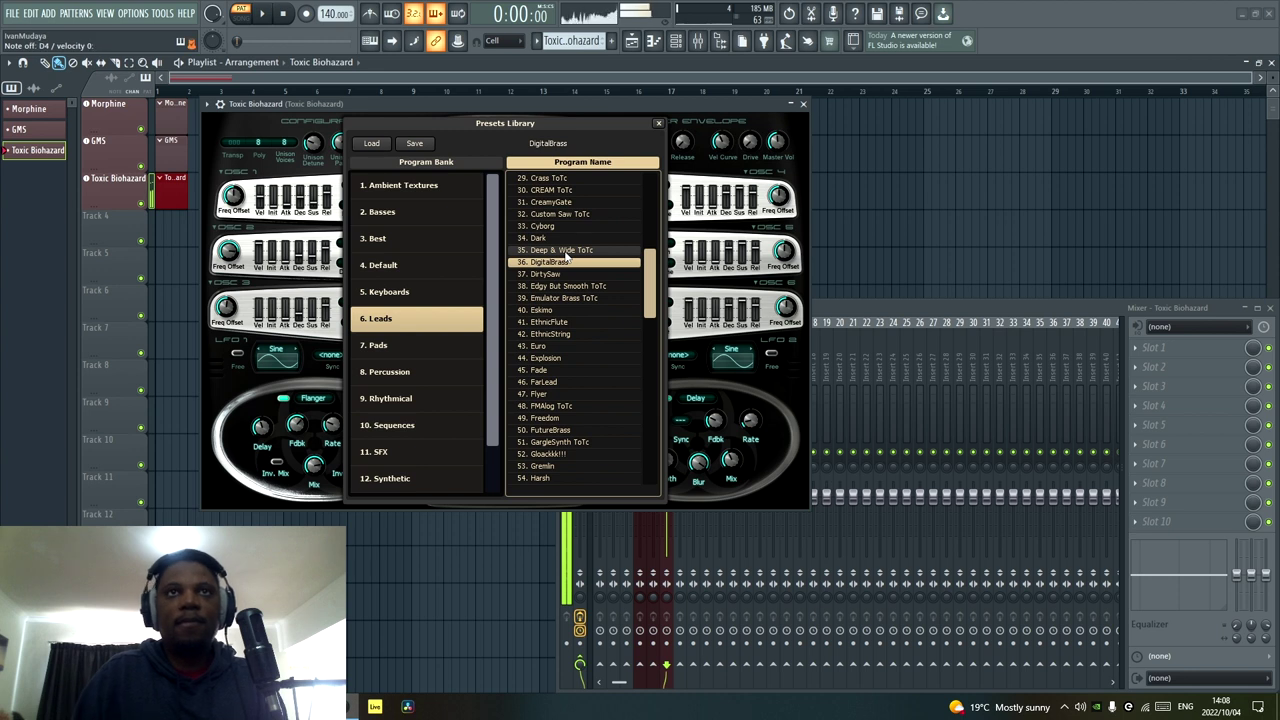
{"action": "left_click", "coordinate": [570, 322]}
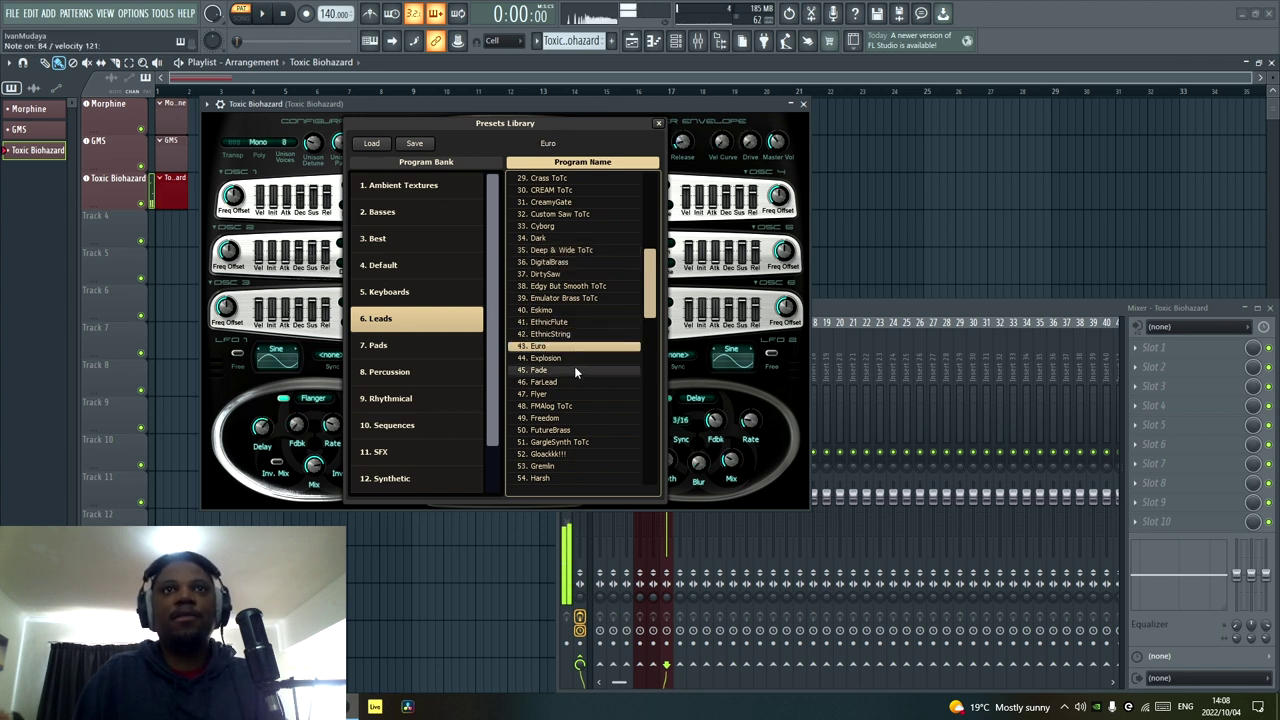
Audition the lead presets FMAlog ToTc and Gremlin.
{"action": "left_click", "coordinate": [567, 406]}
{"action": "left_click", "coordinate": [568, 418]}
{"action": "left_click", "coordinate": [568, 428]}
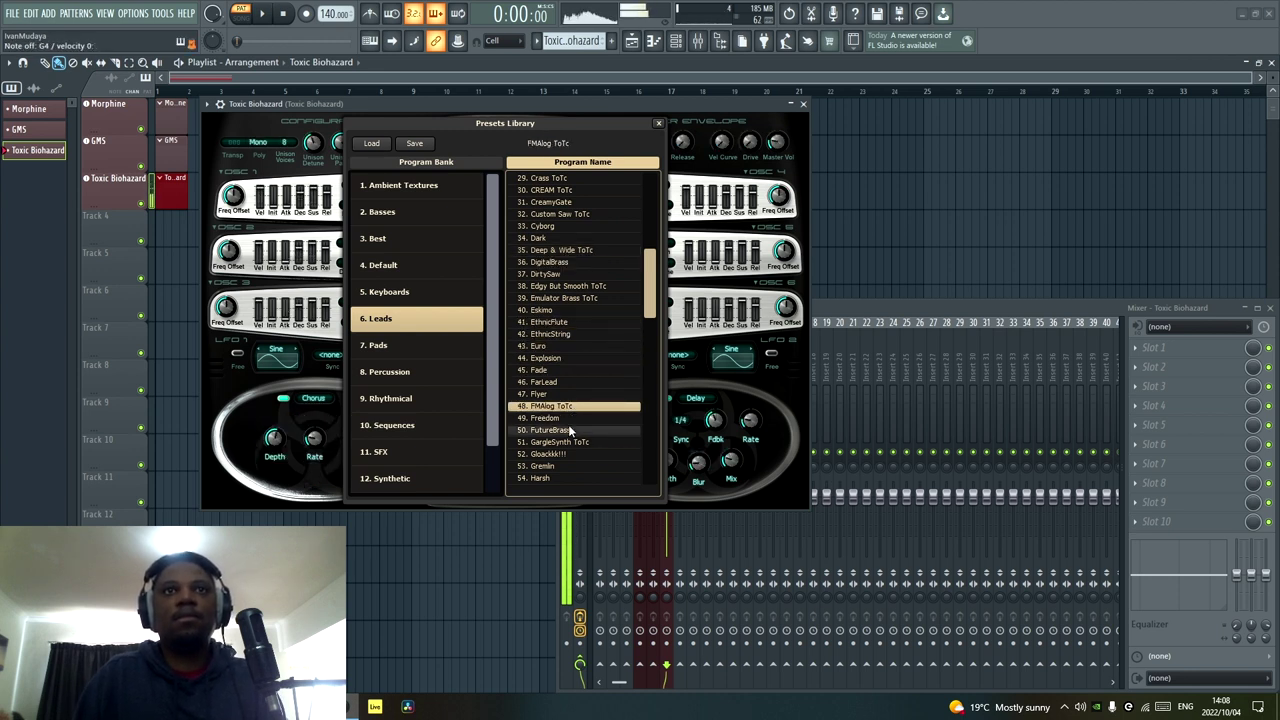
{"action": "scroll", "coordinate": [570, 437], "scroll_direction": "down", "scroll_amount": 2}
{"action": "left_click", "coordinate": [572, 396]}
{"action": "scroll", "coordinate": [573, 399], "scroll_direction": "down", "scroll_amount": 2}
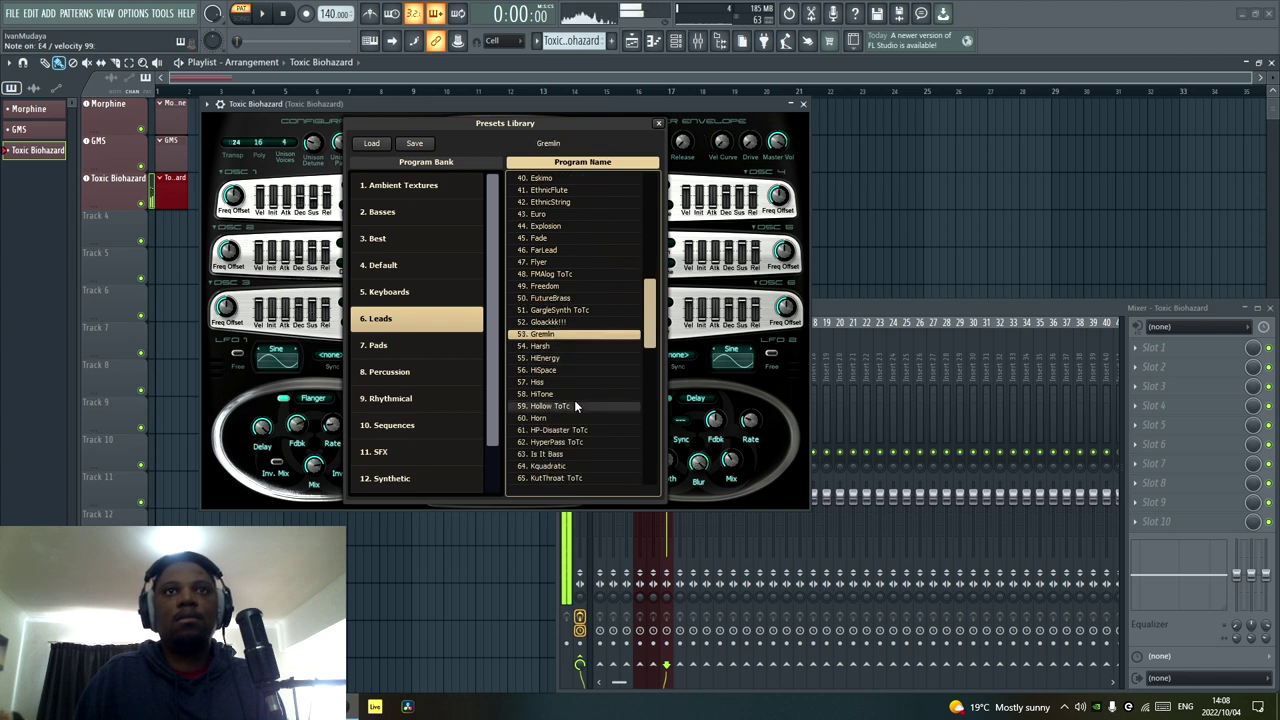
Audition HiTone and Lead Urban from the Leads bank.
{"action": "left_click", "coordinate": [574, 386]}
{"action": "left_click", "coordinate": [572, 397]}
{"action": "scroll", "coordinate": [577, 419], "scroll_direction": "down", "scroll_amount": 4}
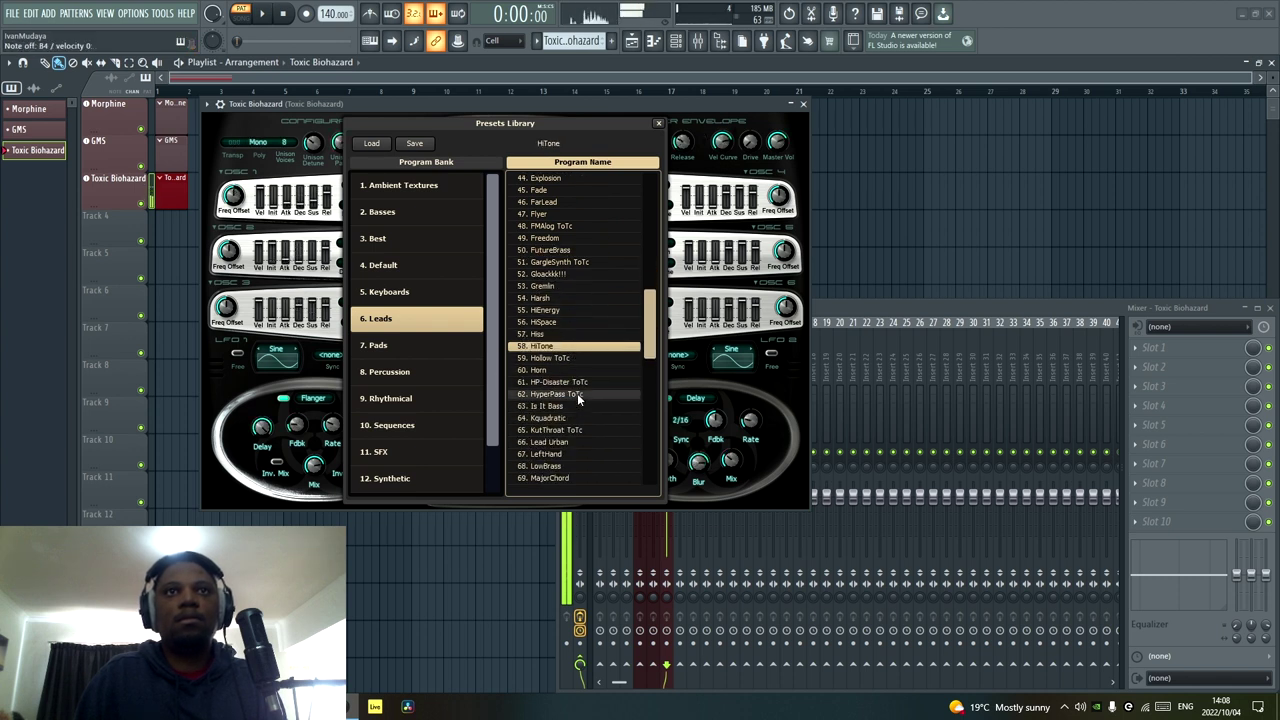
{"action": "left_click", "coordinate": [577, 394]}
{"action": "scroll", "coordinate": [577, 398], "scroll_direction": "down", "scroll_amount": 4}
{"action": "left_click", "coordinate": [577, 398]}
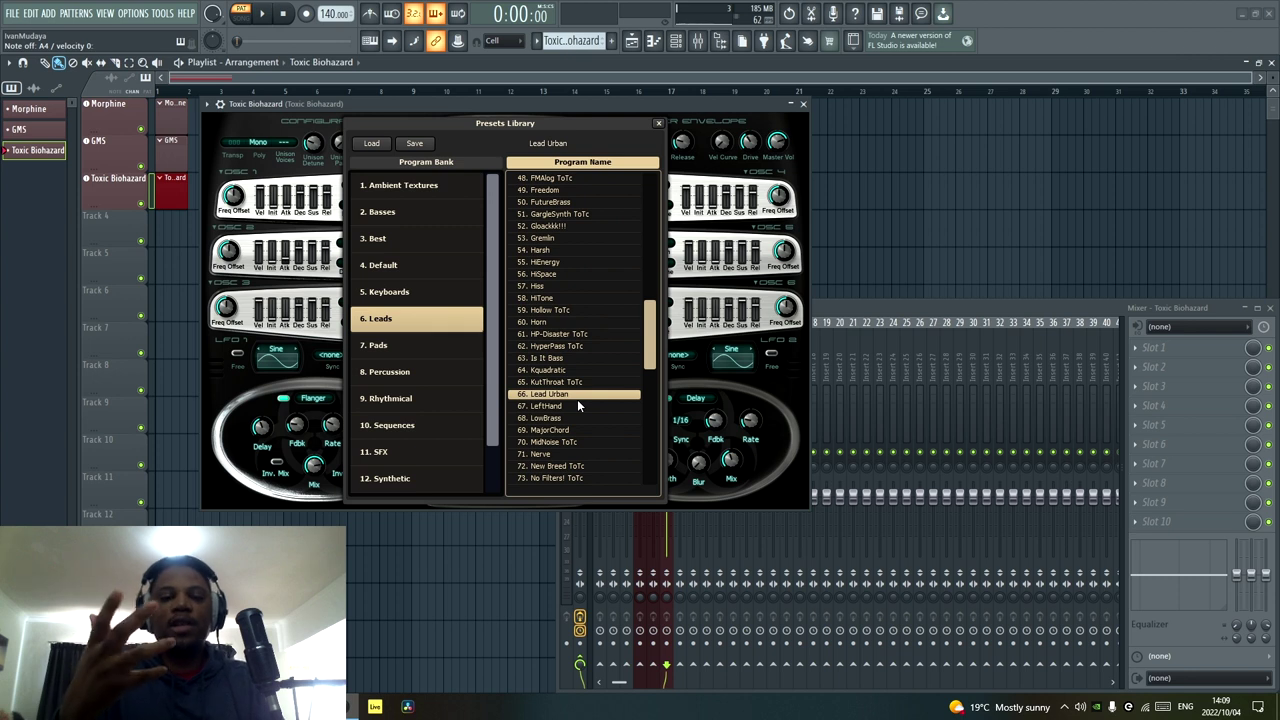
{"action": "scroll", "coordinate": [577, 404], "scroll_direction": "down", "scroll_amount": 2}
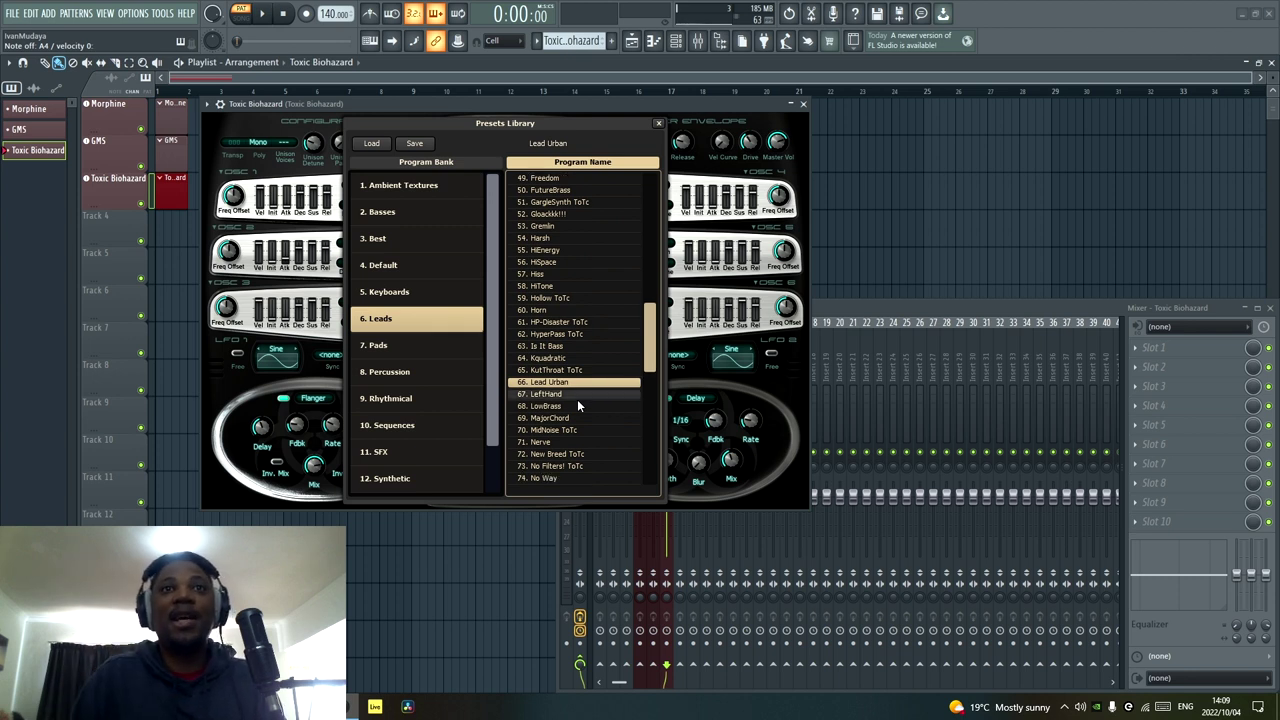
Audition Oxygen from the Leads bank and Tone-Warp ToTc from the Pads bank.
{"action": "scroll", "coordinate": [577, 404], "scroll_direction": "down", "scroll_amount": 1}
{"action": "left_click", "coordinate": [582, 395]}
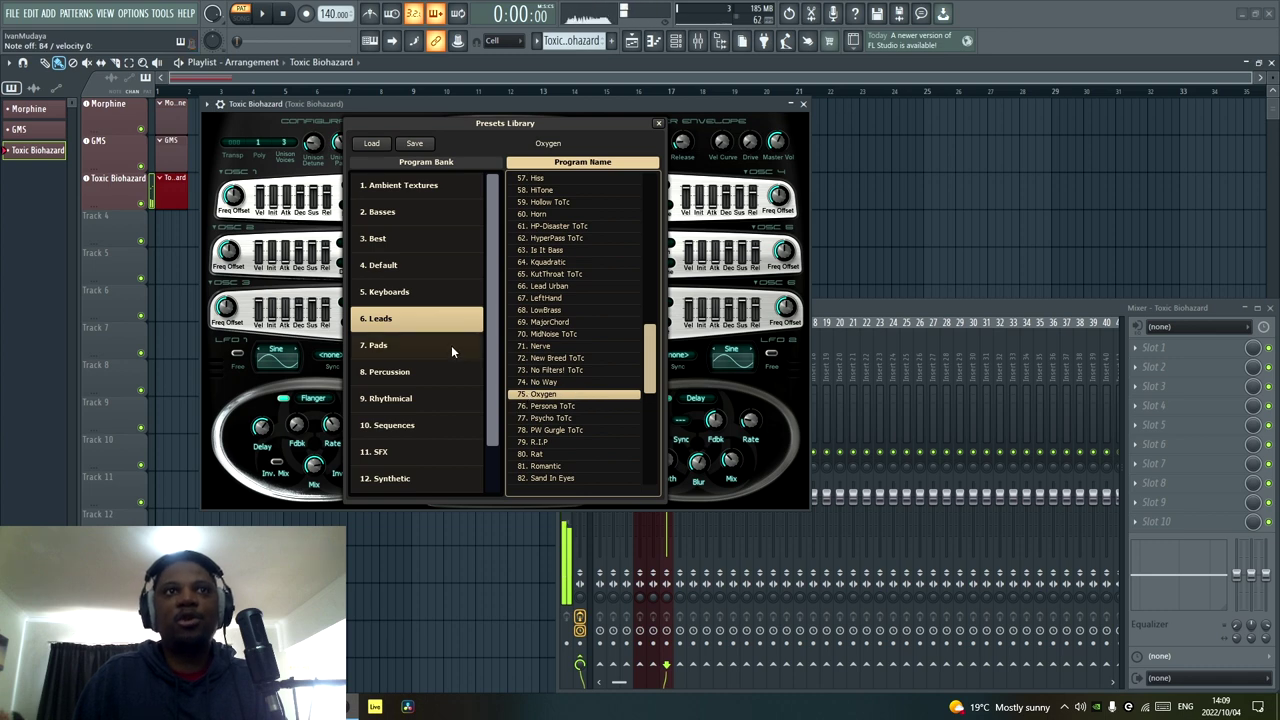
{"action": "left_click", "coordinate": [451, 345]}
{"action": "left_click_drag", "start_coordinate": [652, 381], "coordinate": [652, 440]}
{"action": "left_click", "coordinate": [582, 370]}
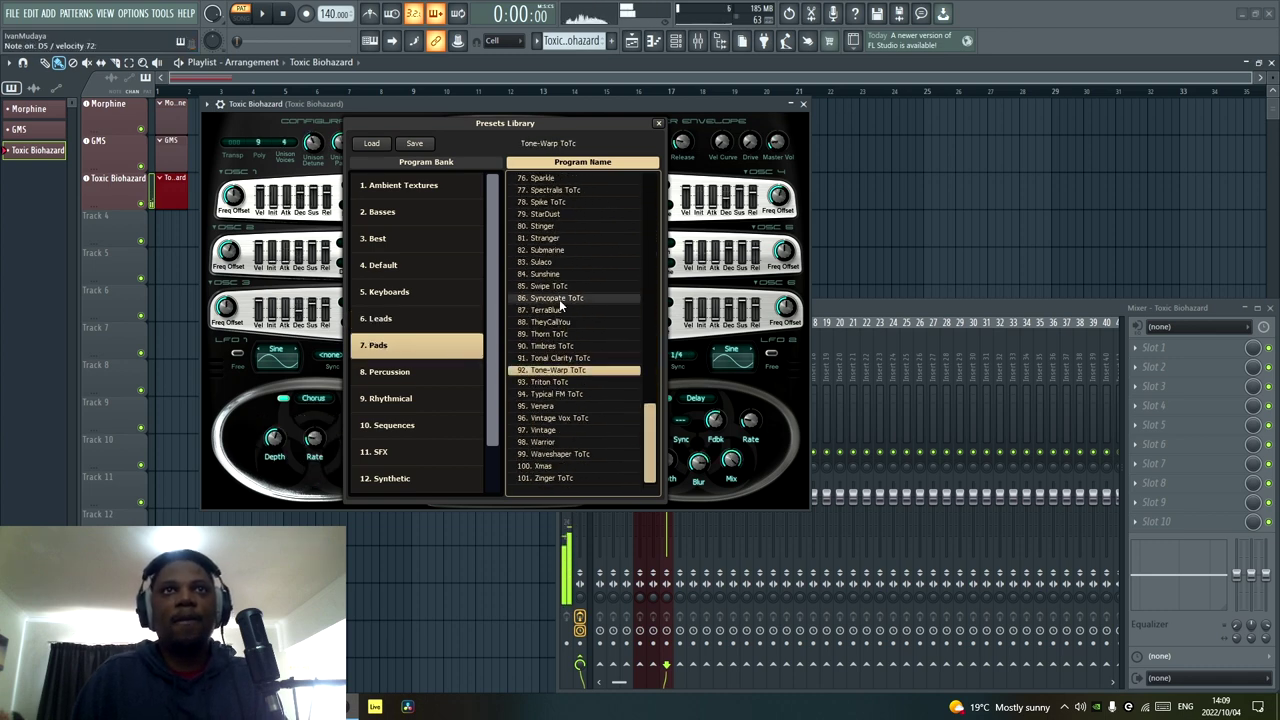
Audition Sunshine, Thorn ToTc and Stranger from the Pads bank.
{"action": "left_click", "coordinate": [563, 276]}
{"action": "left_click", "coordinate": [573, 336]}
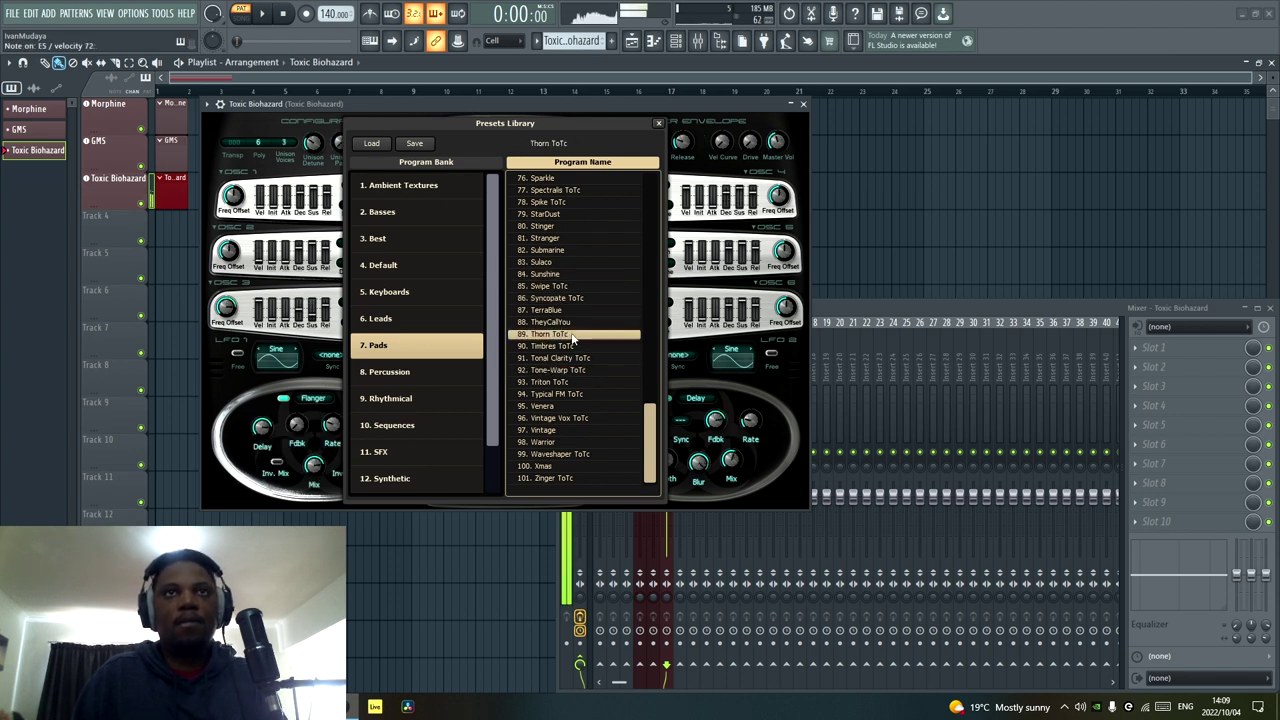
{"action": "scroll", "coordinate": [575, 415], "scroll_direction": "up", "scroll_amount": 2}
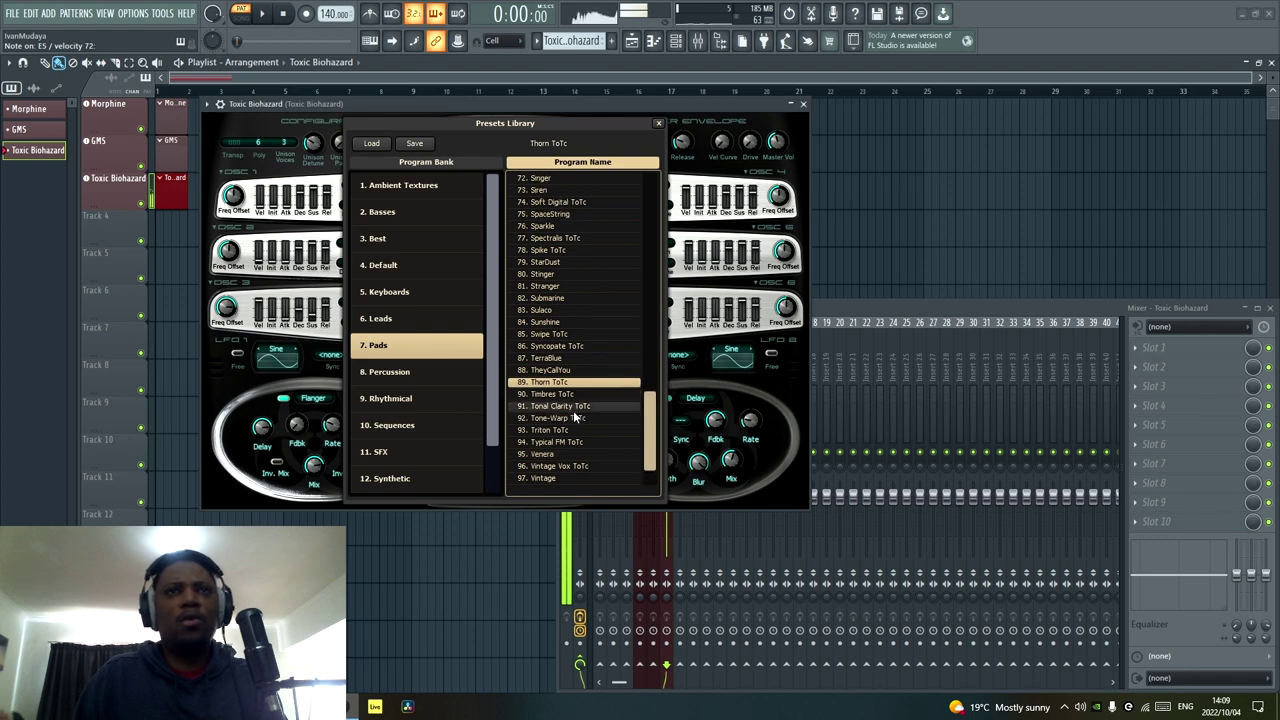
{"action": "scroll", "coordinate": [574, 350], "scroll_direction": "up", "scroll_amount": 1}
{"action": "left_click", "coordinate": [574, 292]}
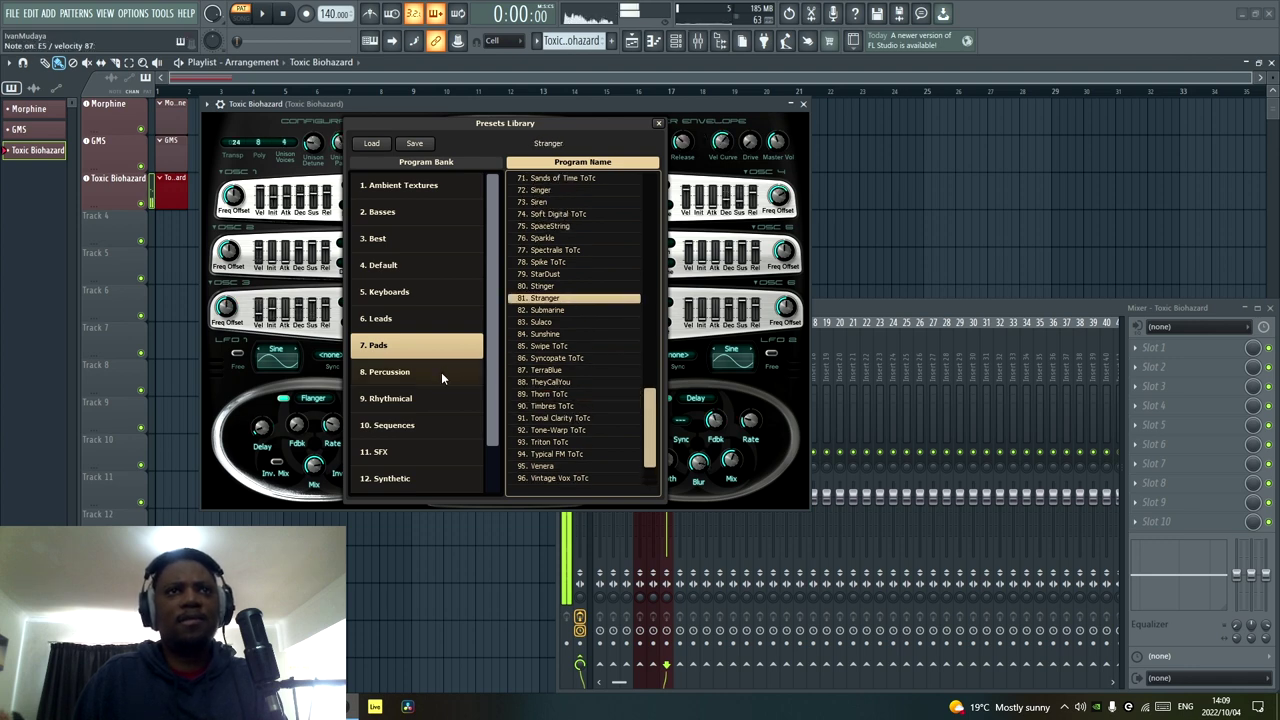
Audition The BD 2 ToTc and Industrial Percussion ToTc from the Percussion bank.
{"action": "left_click", "coordinate": [441, 372]}
{"action": "left_click", "coordinate": [580, 347]}
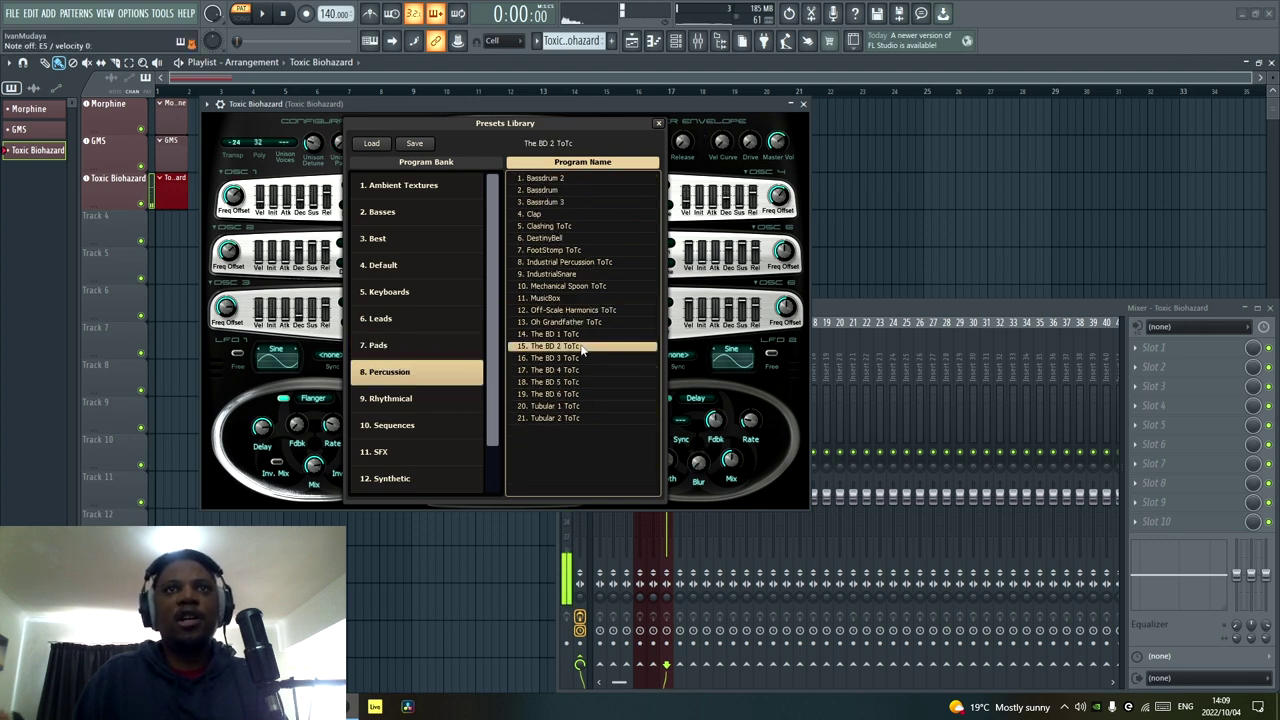
{"action": "left_click", "coordinate": [571, 262]}
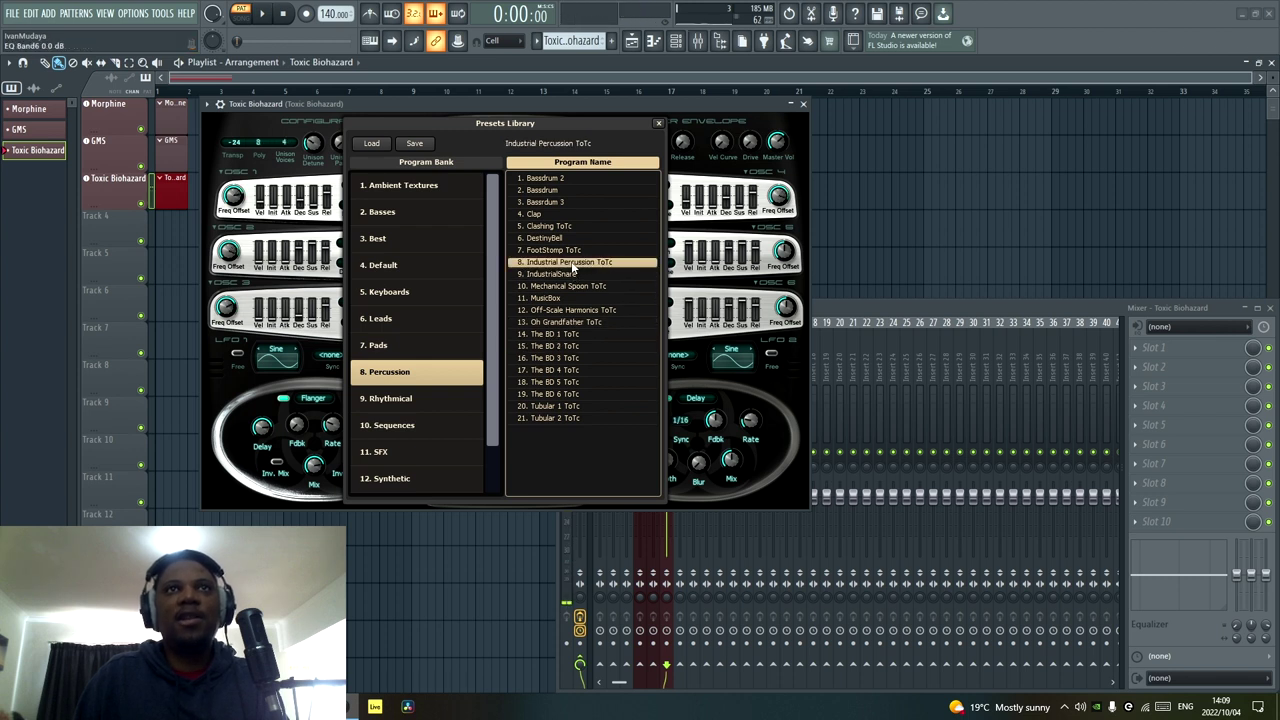
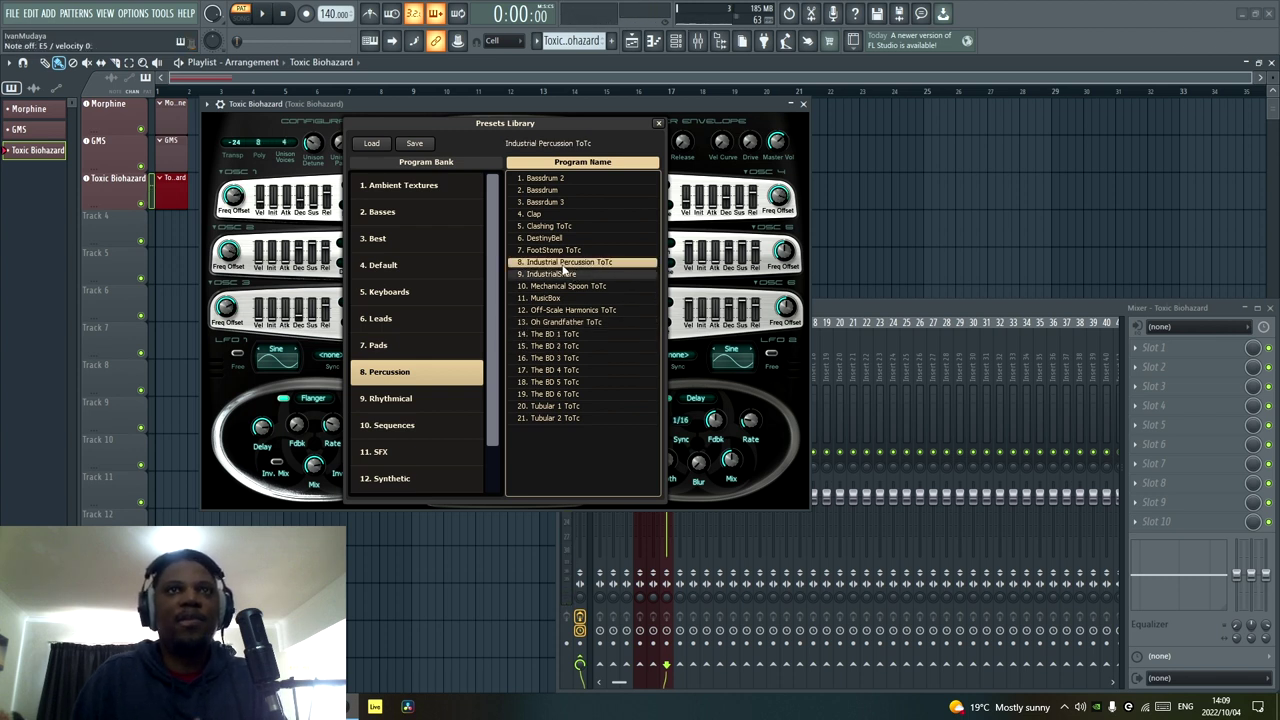
Audition Criminal Intent ToTc and DeepHouce from the Sequences bank, and close Toxic Biohazard.
{"action": "left_click", "coordinate": [427, 400]}
{"action": "left_click", "coordinate": [428, 426]}
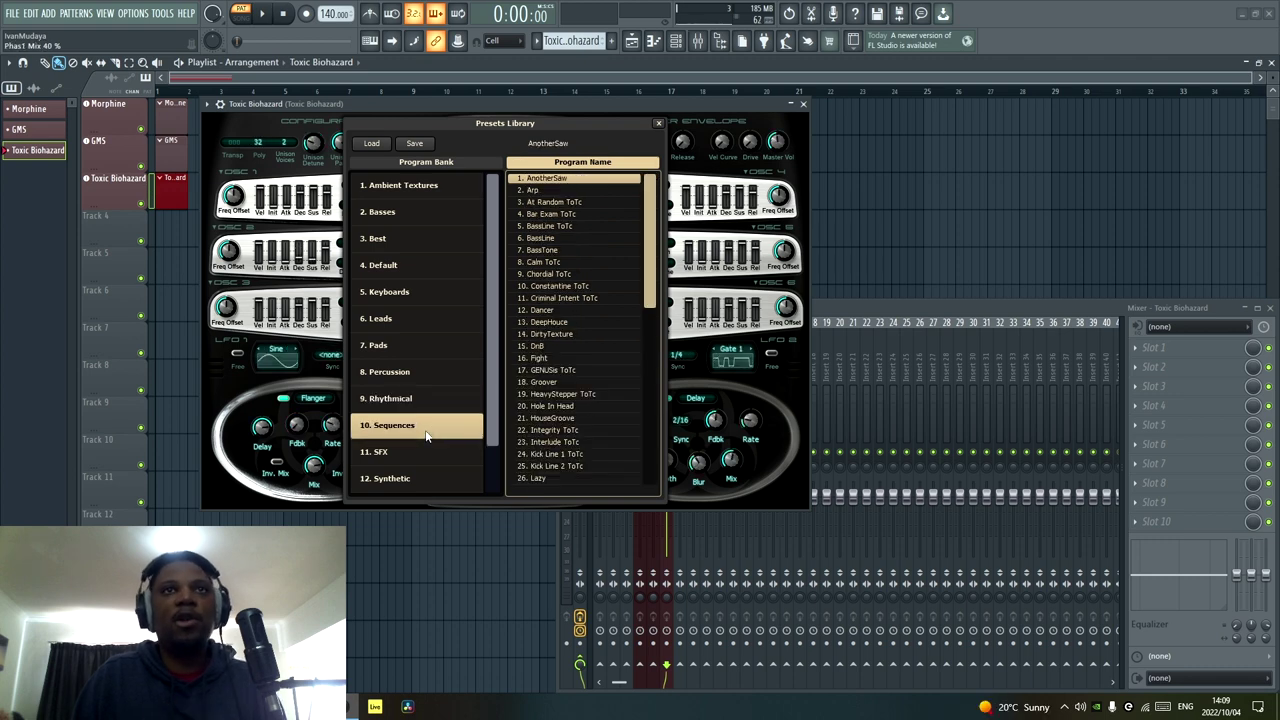
{"action": "left_click", "coordinate": [556, 299]}
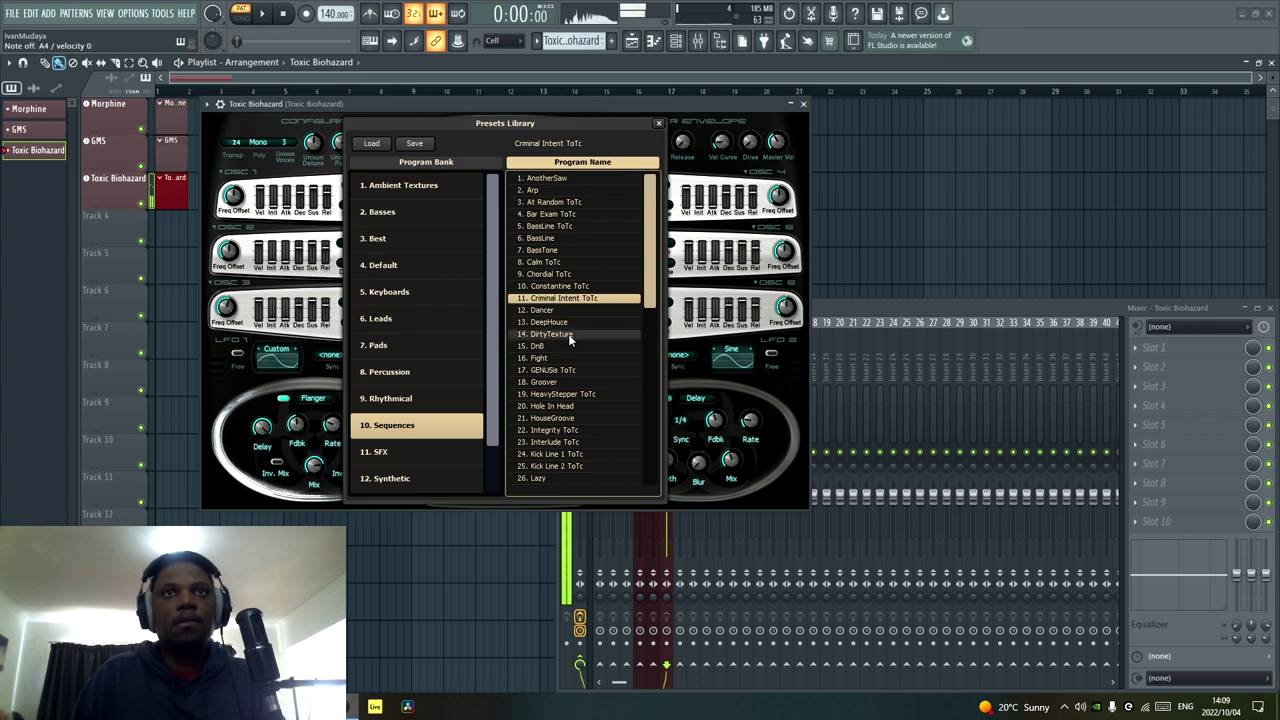
{"action": "left_click", "coordinate": [567, 323]}
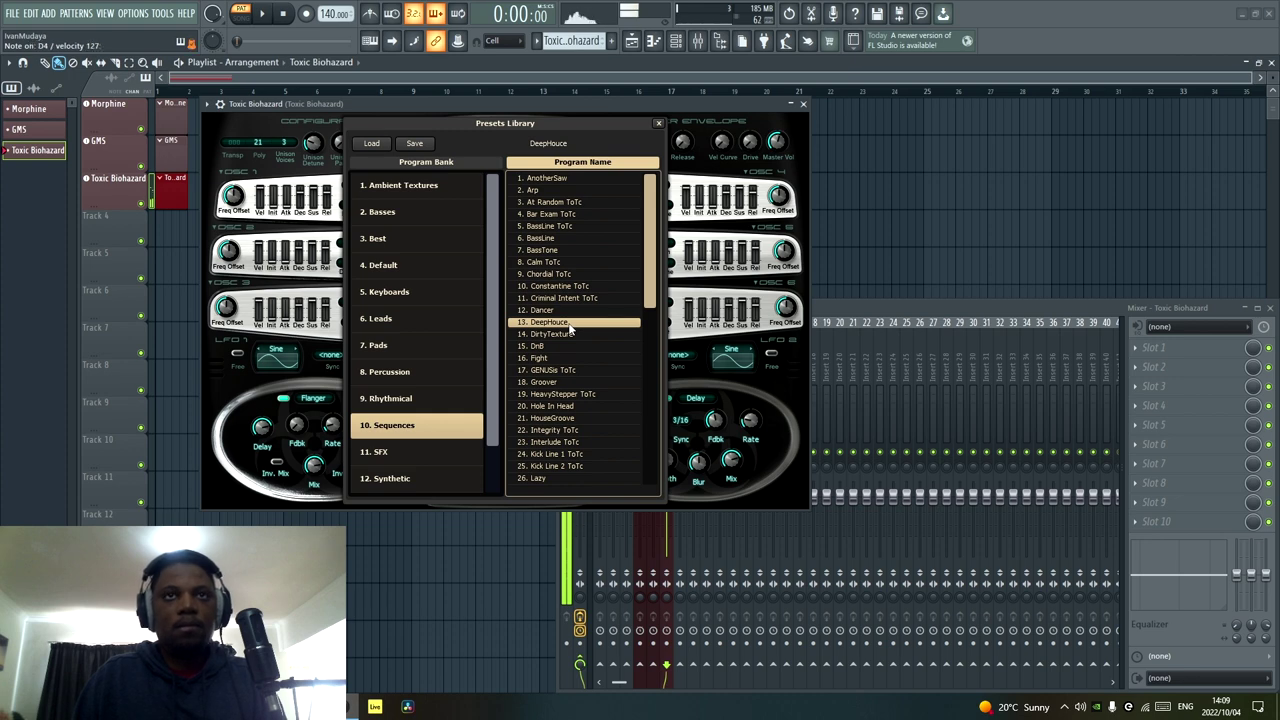
{"action": "left_click", "coordinate": [780, 393]}
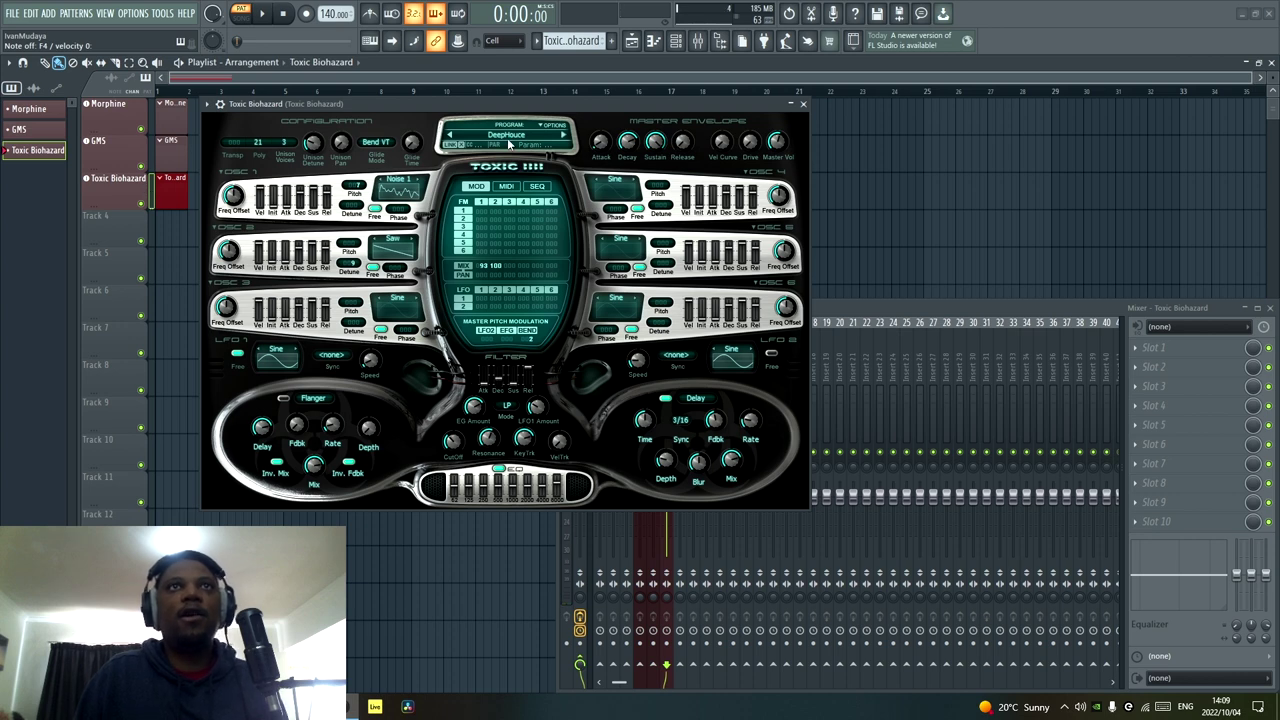
{"action": "left_click", "coordinate": [802, 104]}
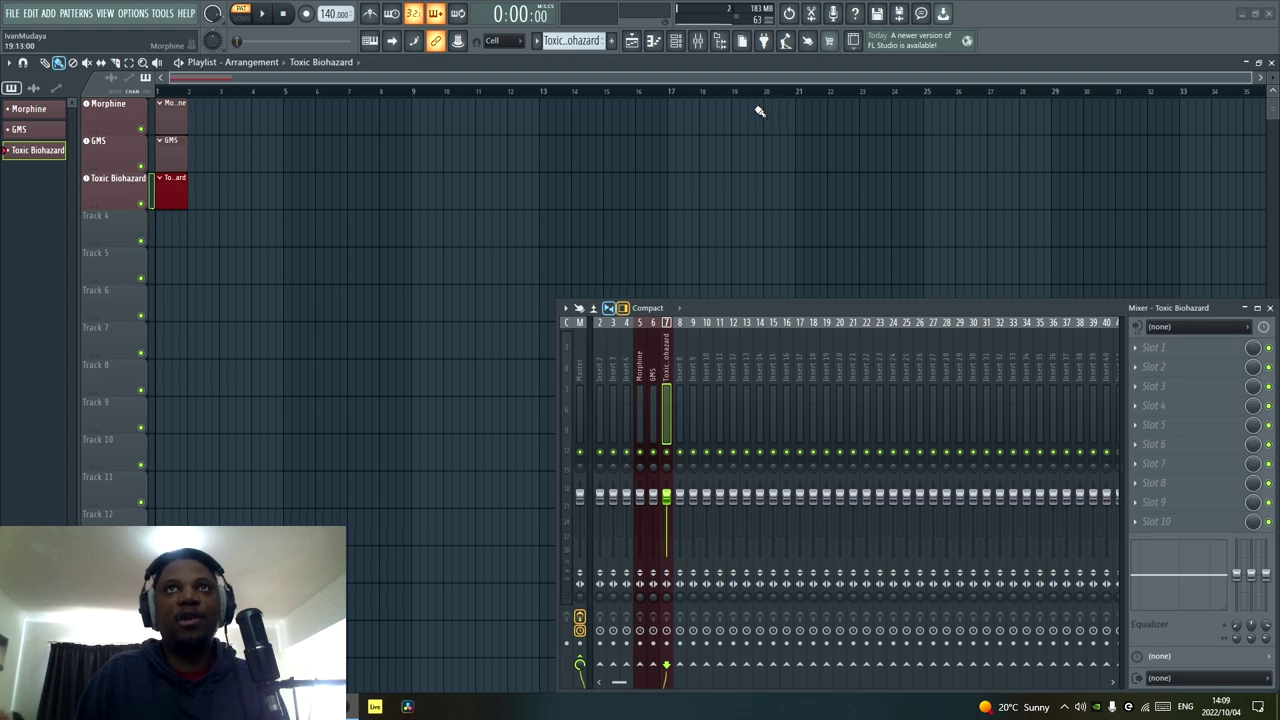
Add the Sakura synthesizer to the project on its own track and open its presets library.
{"action": "left_click", "coordinate": [763, 41]}
{"action": "left_click_drag", "start_coordinate": [383, 398], "coordinate": [120, 240]}
{"action": "left_click_drag", "start_coordinate": [370, 172], "coordinate": [469, 98]}
{"action": "left_click", "coordinate": [474, 132]}
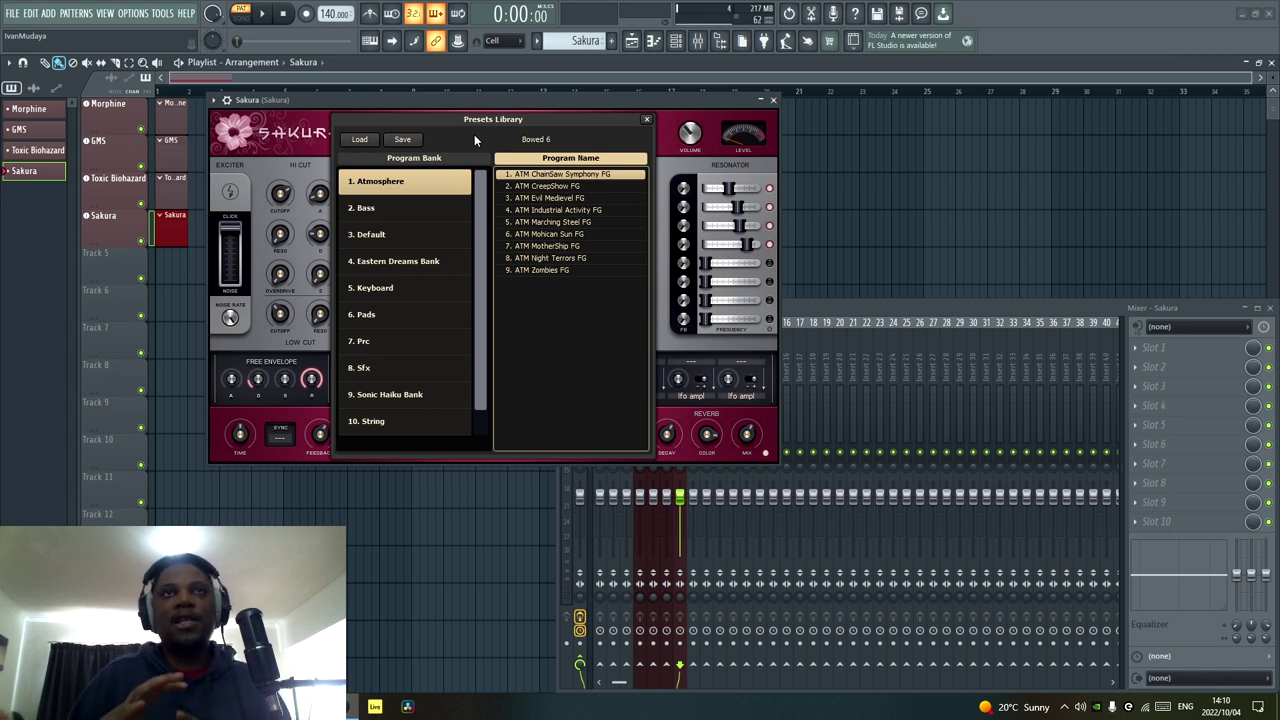
Audition BAS Funk FG, BAS Octave Slap FG and BAS PizzBass FG from Sakura's Bass bank.
{"action": "left_click", "coordinate": [435, 206]}
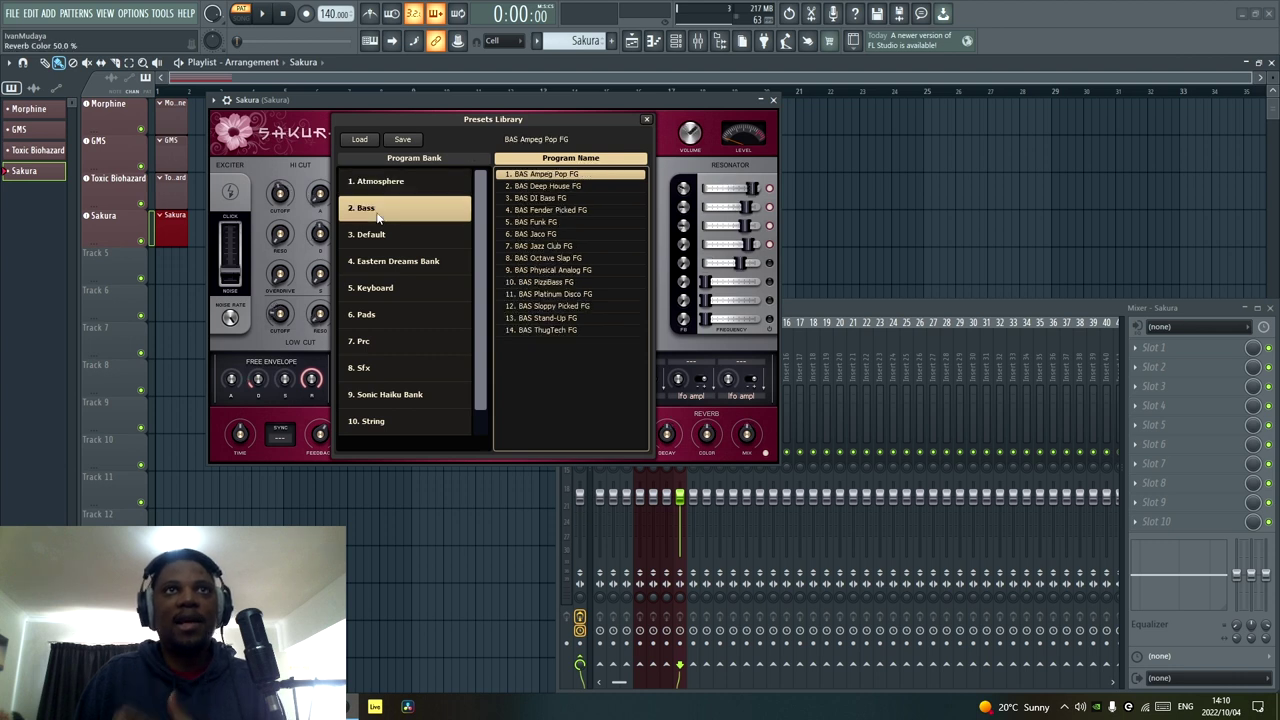
{"action": "left_click", "coordinate": [555, 222]}
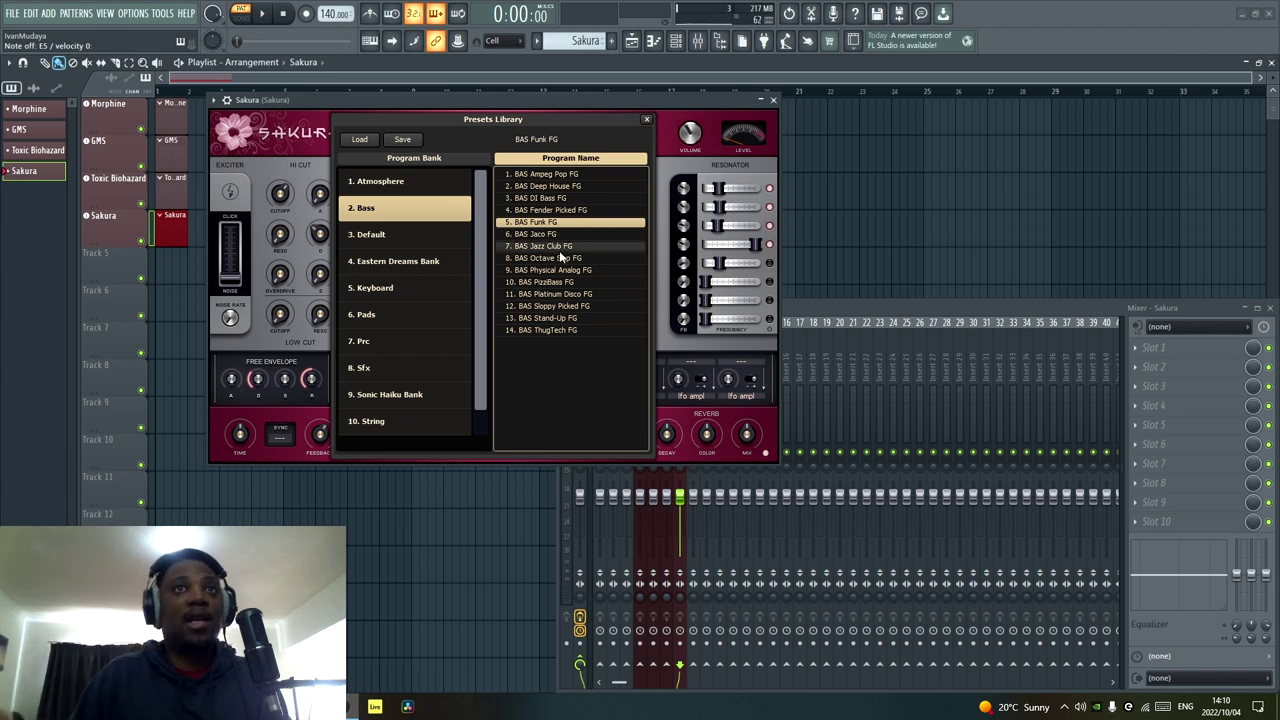
{"action": "left_click", "coordinate": [562, 259]}
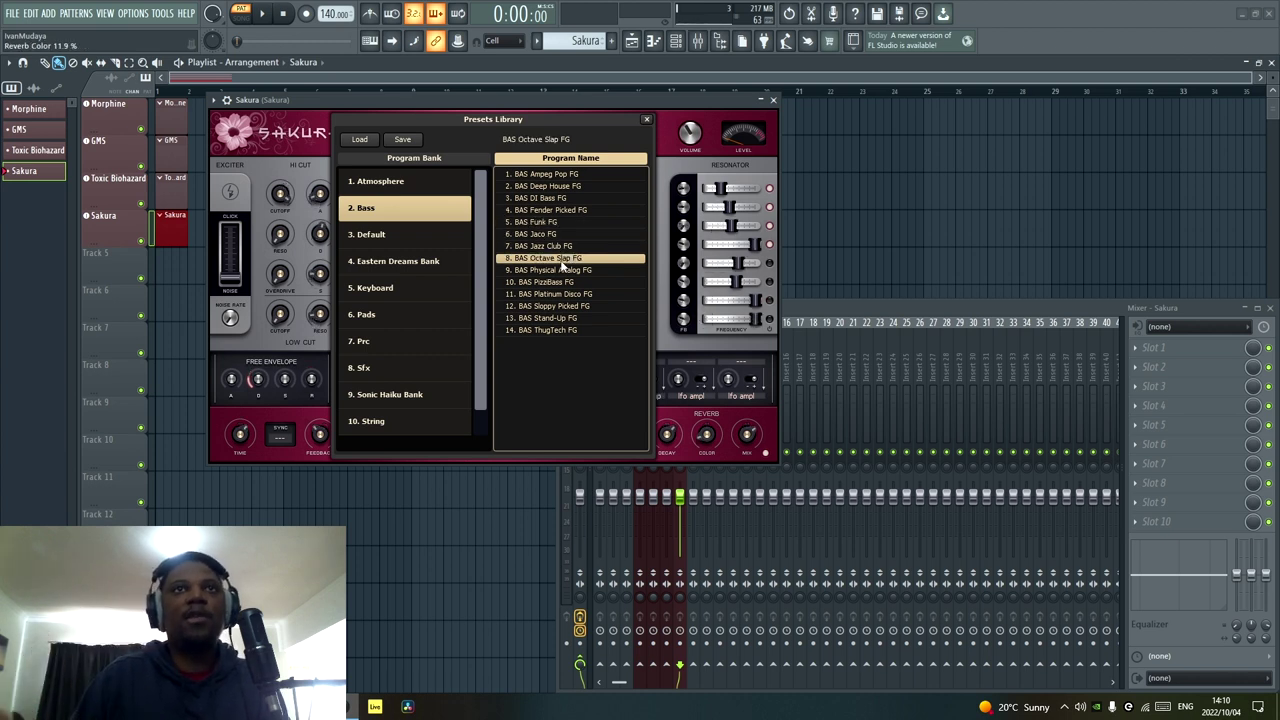
{"action": "key", "text": "x"}
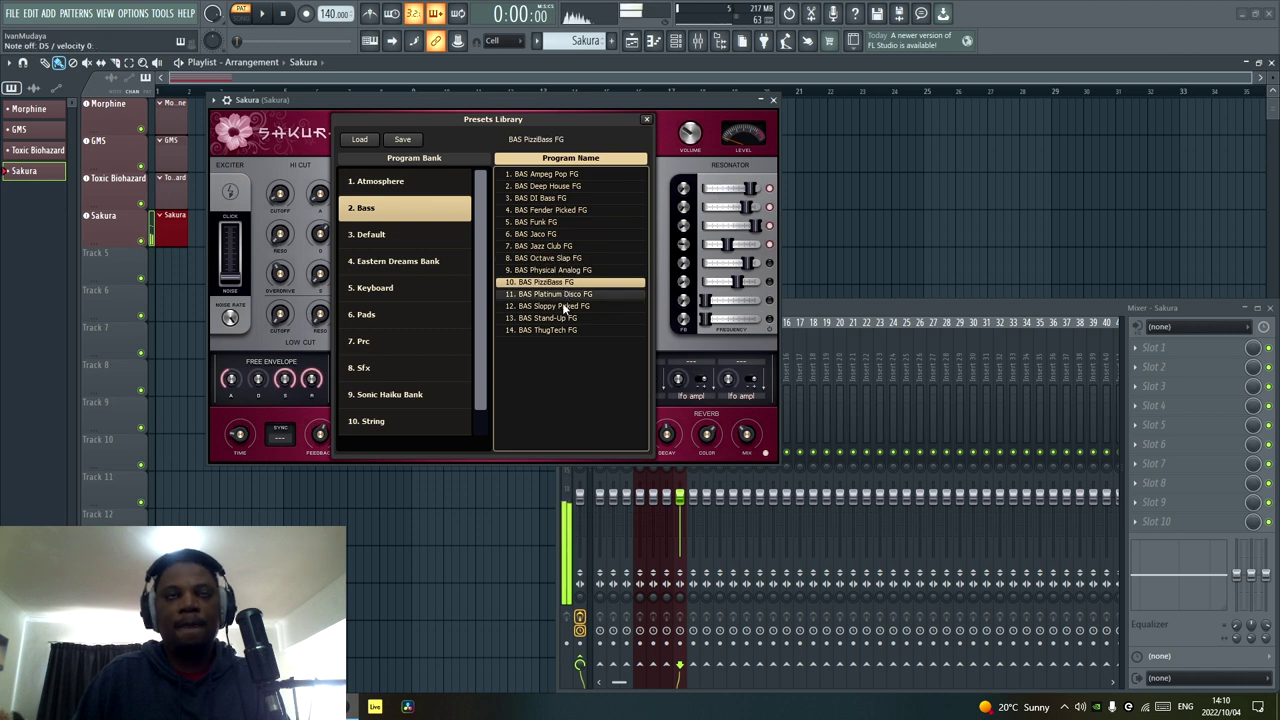
Audition the bass presets BAS Sloppy Picked FG, BAS Stand-Up FG and BAS ThugTech FG.
{"action": "left_click", "coordinate": [563, 306]}
{"action": "left_click", "coordinate": [566, 318]}
{"action": "left_click", "coordinate": [566, 329]}
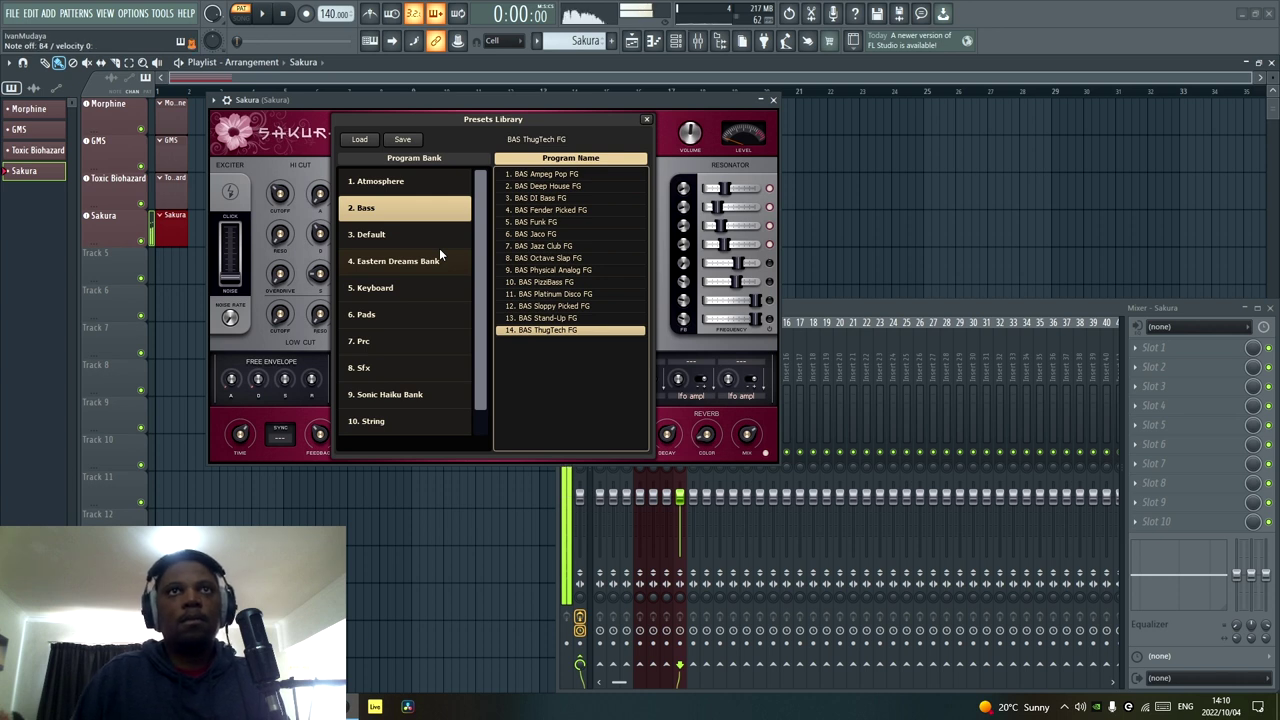
Audition Bass 3 and Bowed 7 from Sakura's Default bank.
{"action": "left_click", "coordinate": [385, 234]}
{"action": "left_click", "coordinate": [525, 258]}
{"action": "scroll", "coordinate": [559, 305], "scroll_direction": "down", "scroll_amount": 5}
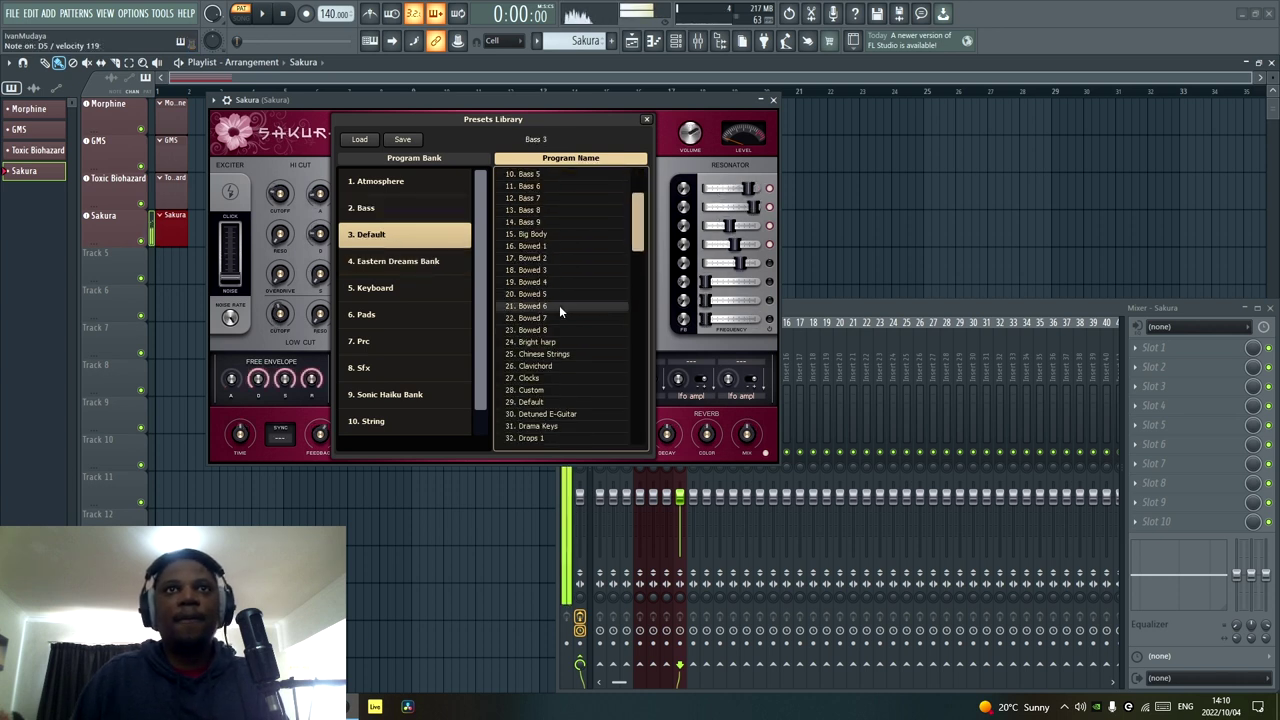
{"action": "left_click", "coordinate": [561, 236]}
{"action": "scroll", "coordinate": [561, 240], "scroll_direction": "down", "scroll_amount": 2}
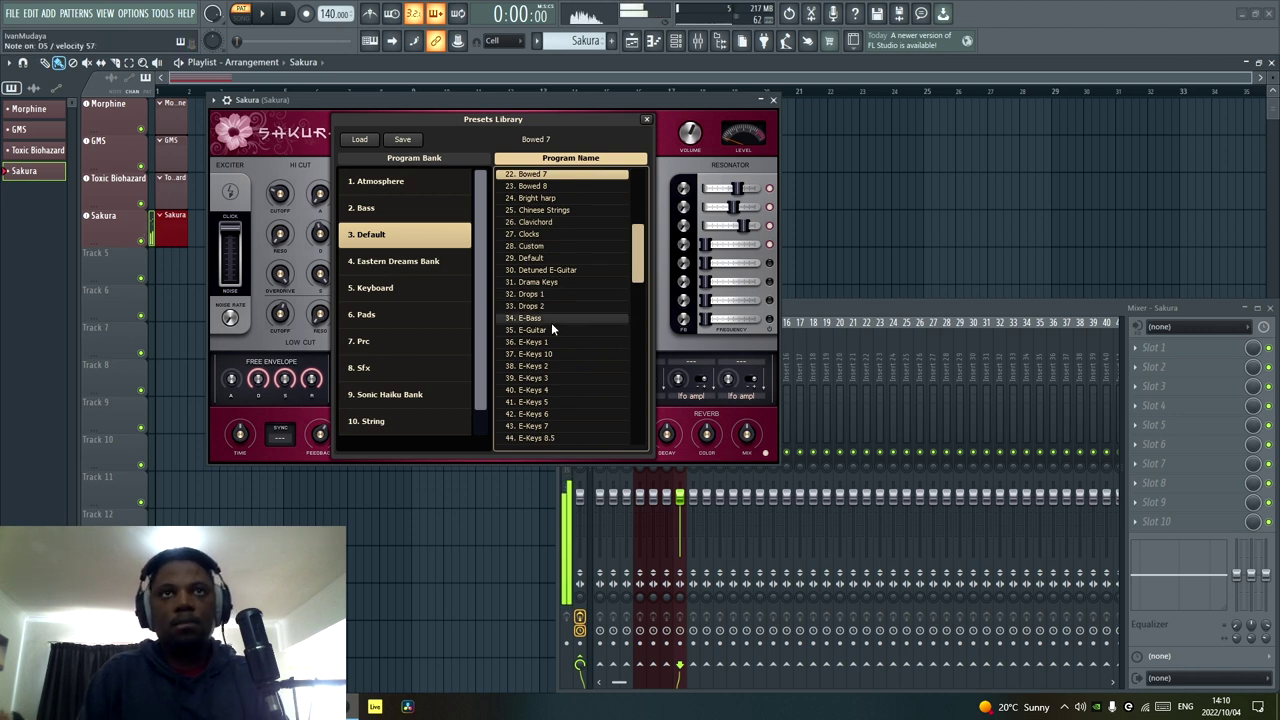
Audition E-Bass, E-Keys 5 and E-Keys 3 from the Default bank and browse its remaining presets.
{"action": "left_click", "coordinate": [555, 366]}
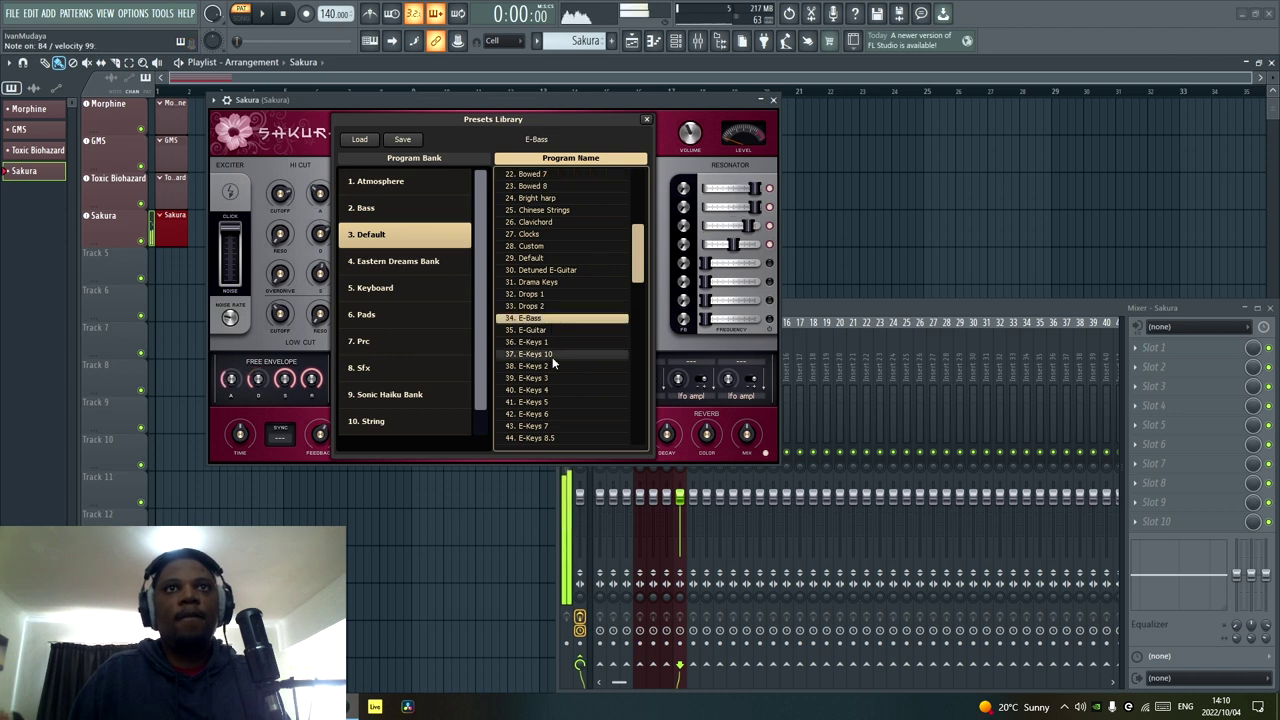
{"action": "left_click", "coordinate": [564, 403]}
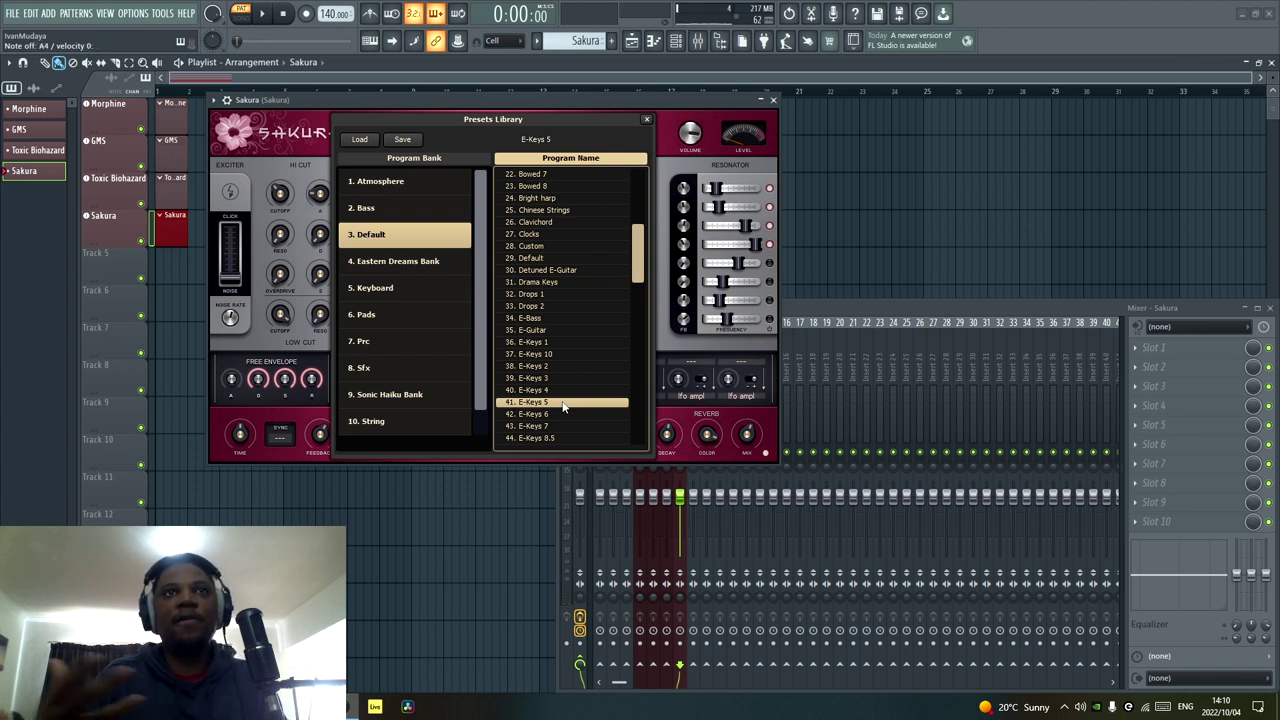
{"action": "left_click", "coordinate": [523, 380]}
{"action": "scroll", "coordinate": [591, 396], "scroll_direction": "down", "scroll_amount": 12}
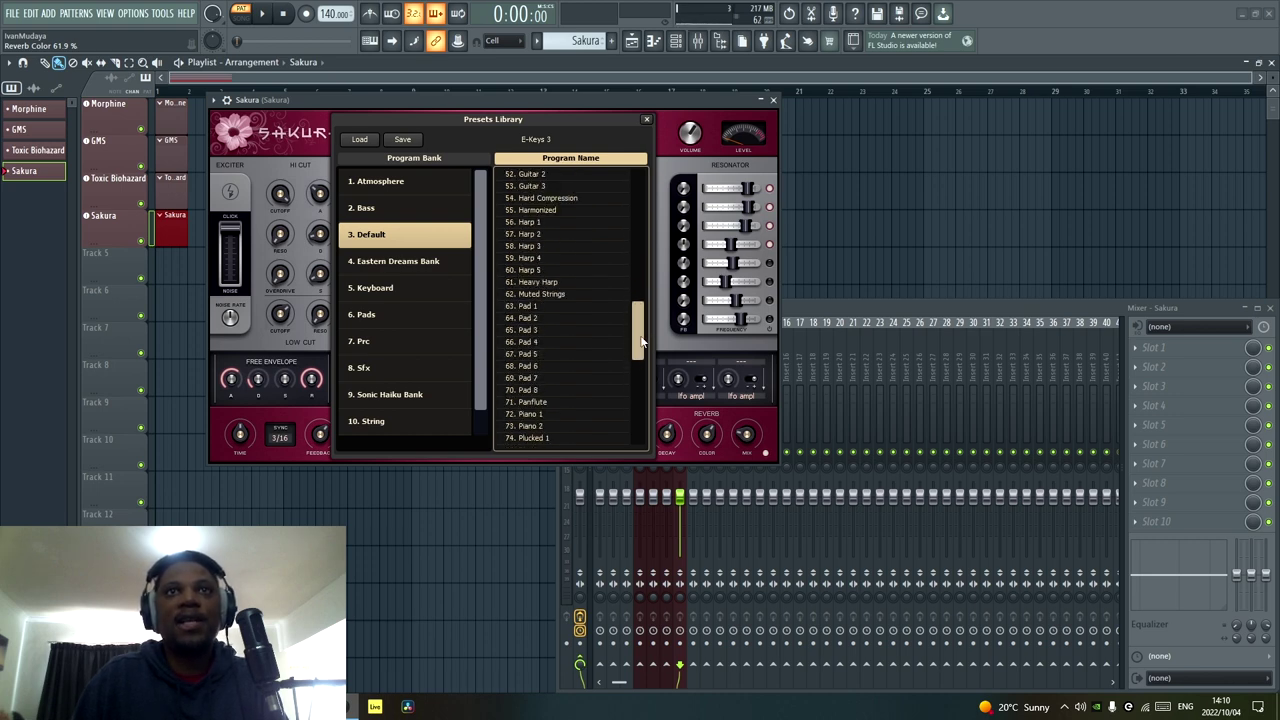
{"action": "scroll", "coordinate": [592, 400], "scroll_direction": "down", "scroll_amount": 8}
Audition presets from the Eastern Dreams Bank, including SFX Dark Dune DS and SYNTH Breath Away.
{"action": "left_click", "coordinate": [420, 263]}
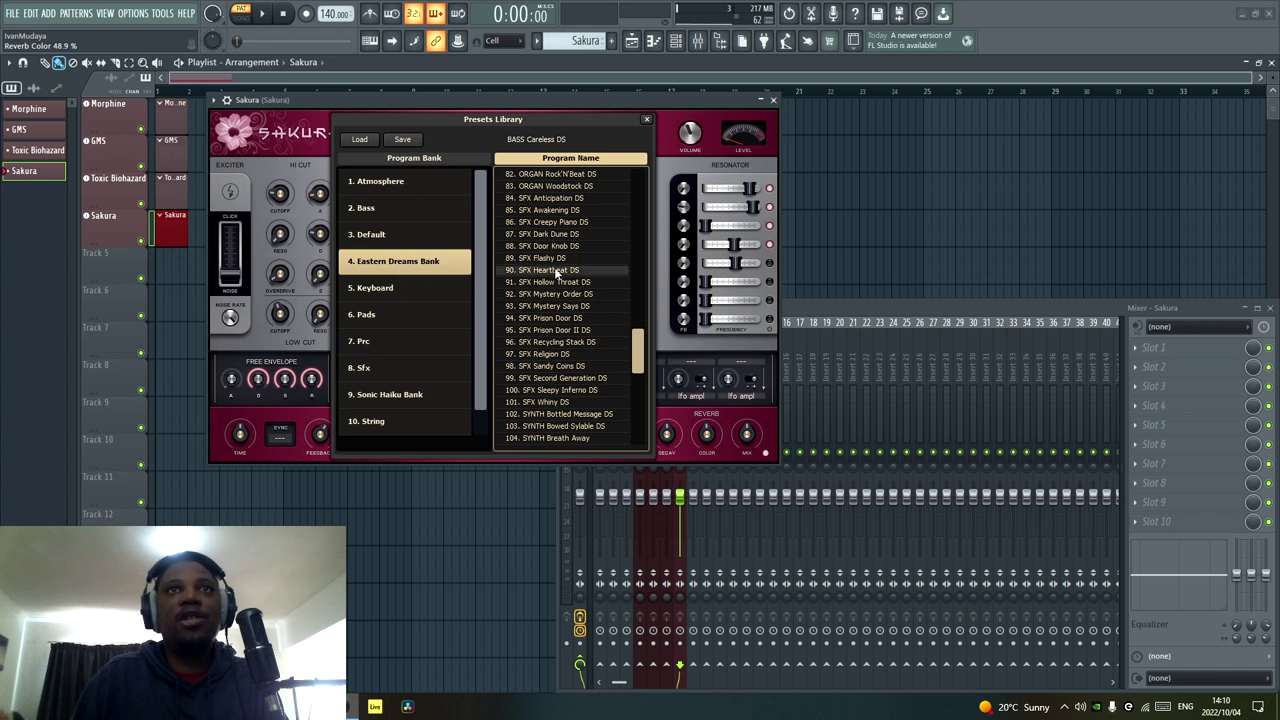
{"action": "left_click", "coordinate": [560, 234]}
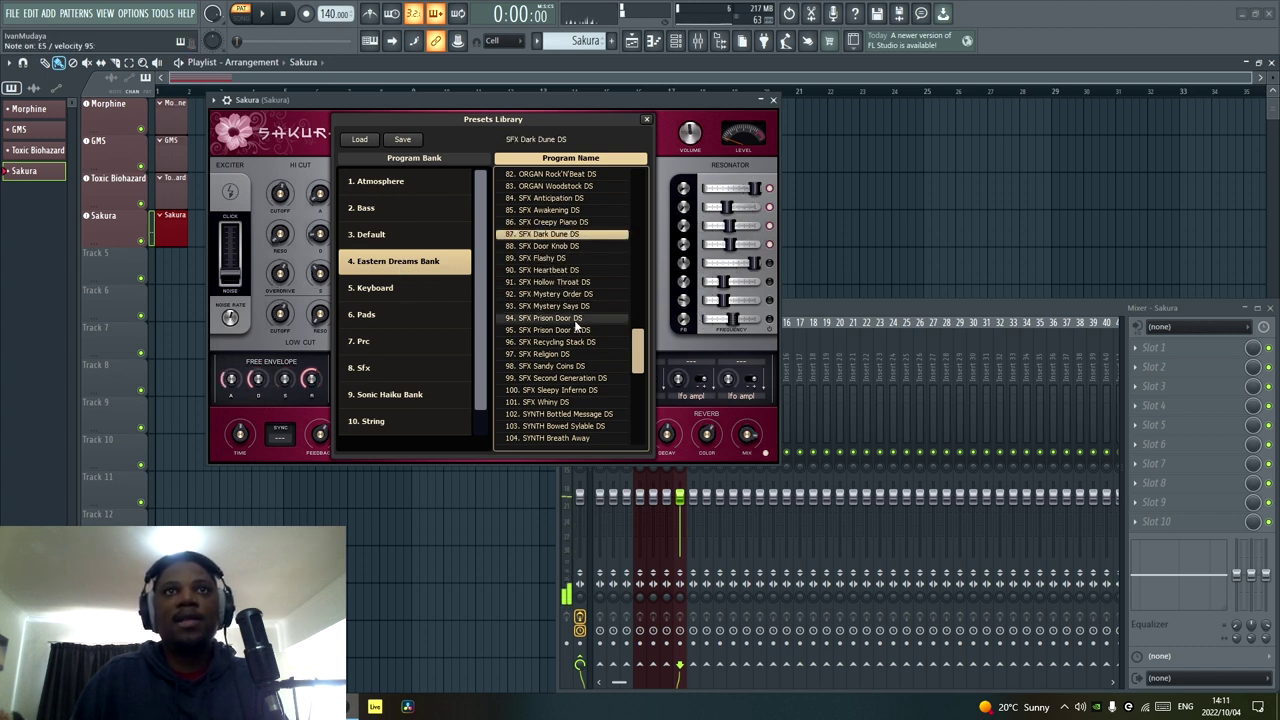
{"action": "scroll", "coordinate": [576, 320], "scroll_direction": "down", "scroll_amount": 2}
{"action": "left_click", "coordinate": [566, 270]}
{"action": "left_click", "coordinate": [582, 354]}
{"action": "scroll", "coordinate": [576, 354], "scroll_direction": "down", "scroll_amount": 2}
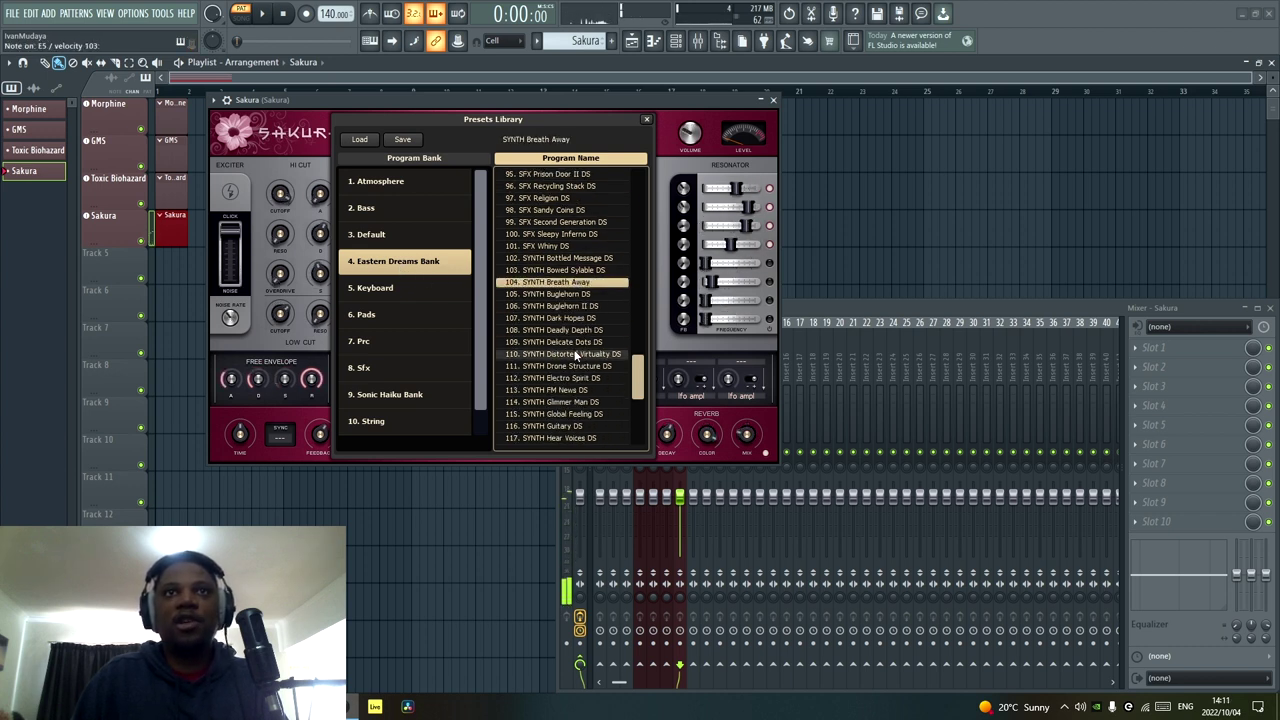
Audition SYNTH Dark Hopes DS, SYNTH Drone Structure DS and SYNTH Guitary DS from the Eastern Dreams Bank.
{"action": "left_click", "coordinate": [566, 318]}
{"action": "scroll", "coordinate": [572, 350], "scroll_direction": "down", "scroll_amount": 2}
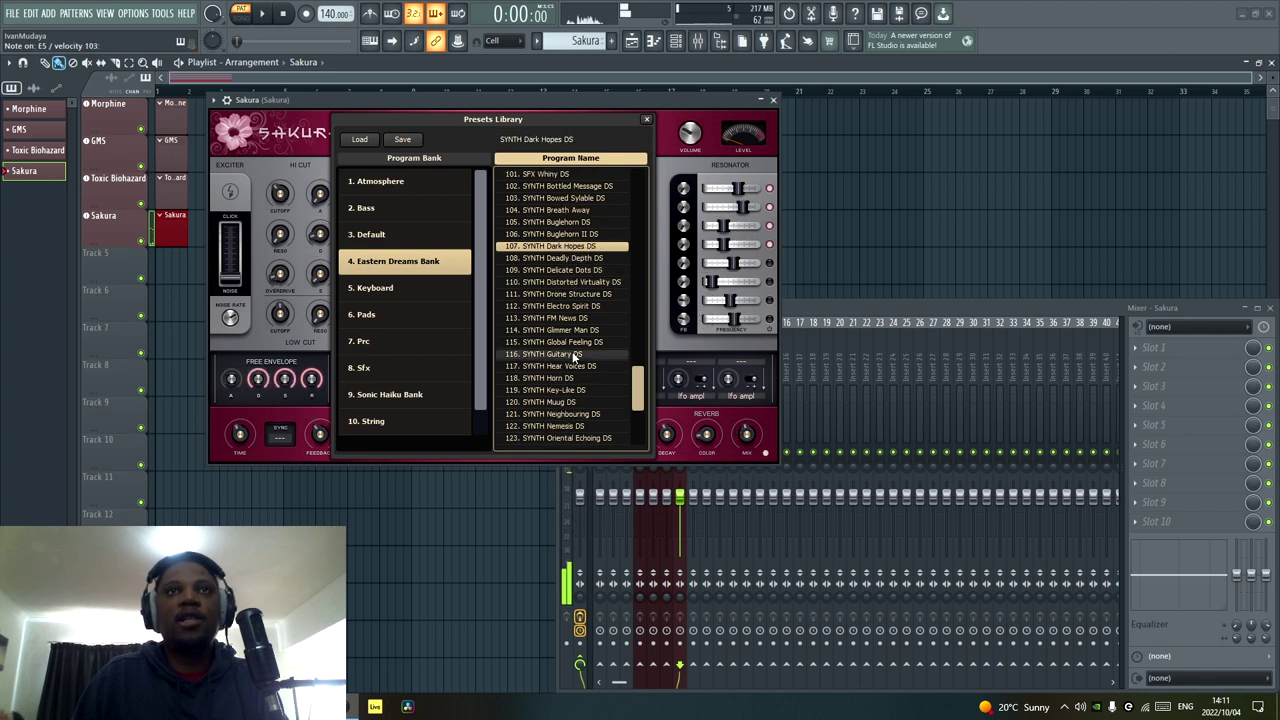
{"action": "scroll", "coordinate": [574, 358], "scroll_direction": "down", "scroll_amount": 1}
{"action": "left_click", "coordinate": [571, 293]}
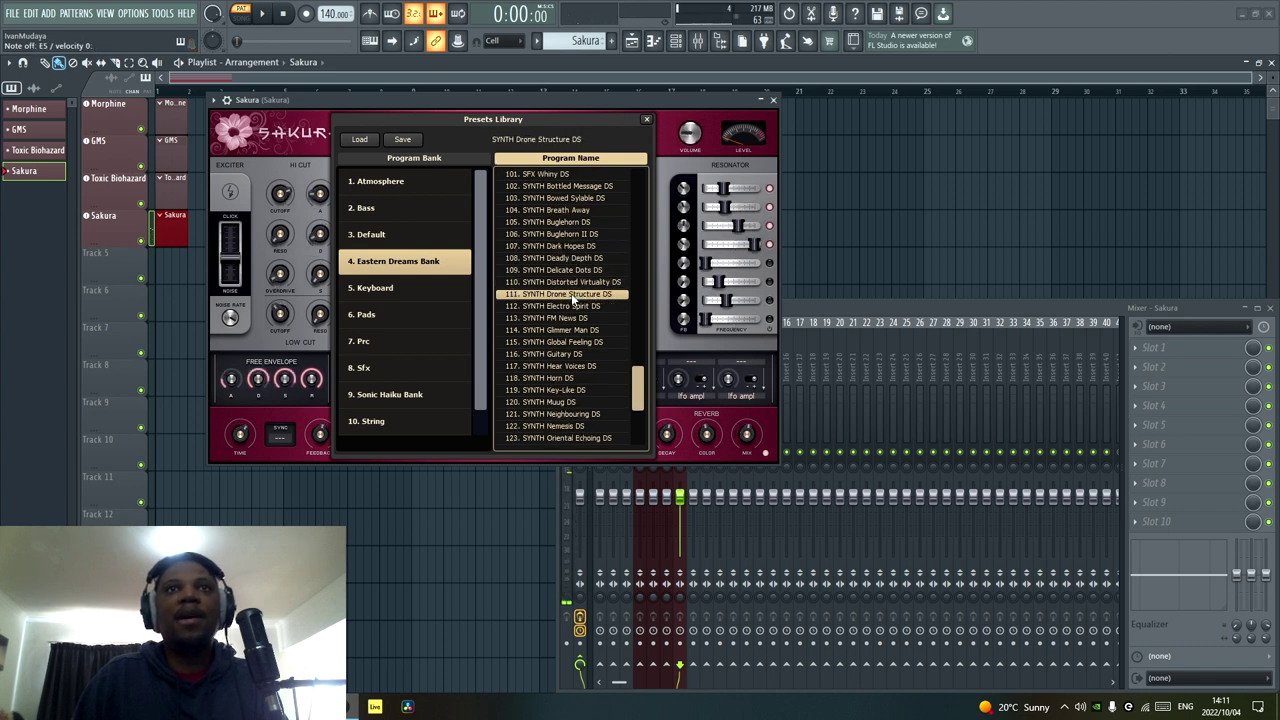
{"action": "left_click", "coordinate": [568, 356]}
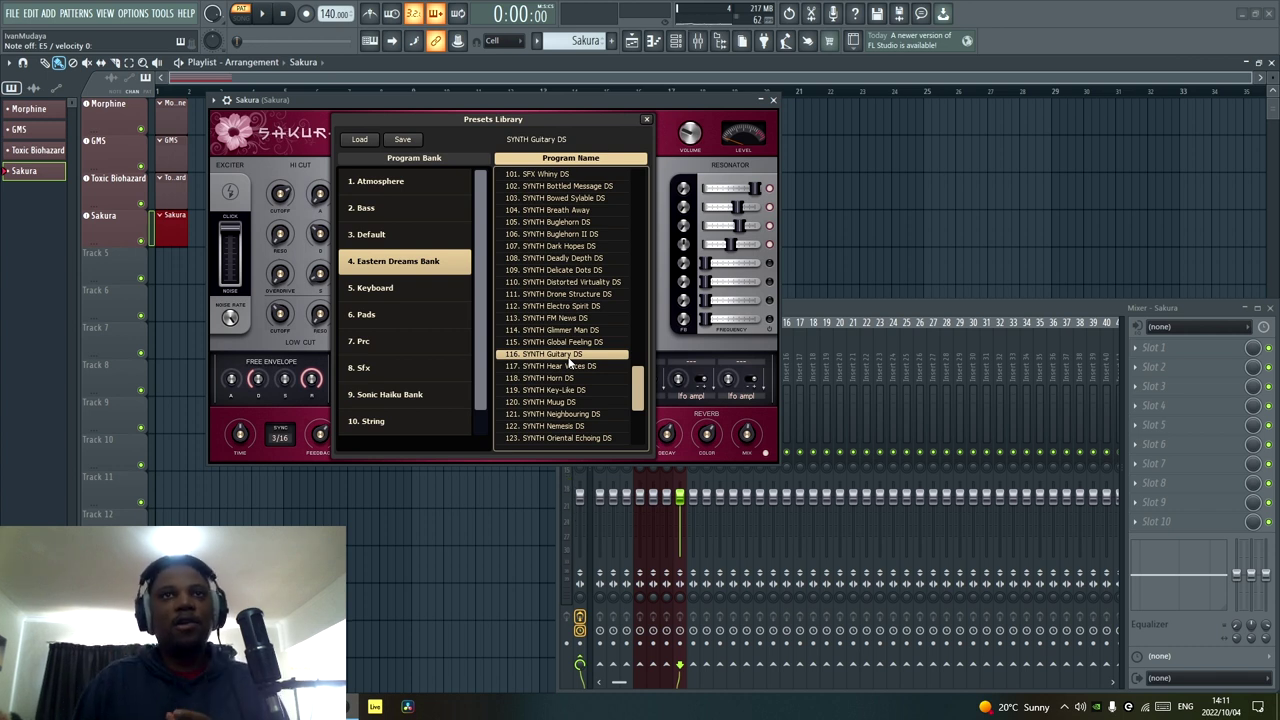
Audition SYNTH Neighbouring DS and SYNTH Oriental Echoing DS from the Eastern Dreams Bank.
{"action": "scroll", "coordinate": [586, 380], "scroll_direction": "down", "scroll_amount": 4}
{"action": "left_click", "coordinate": [582, 368]}
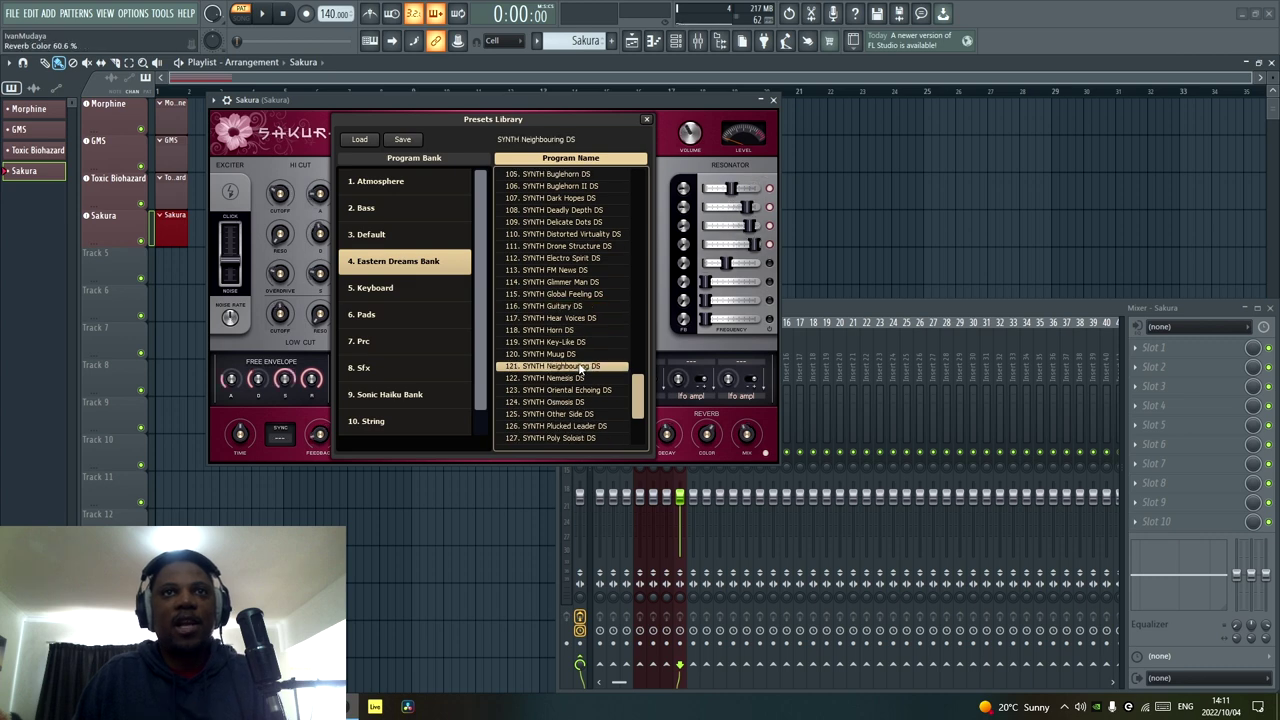
{"action": "left_click", "coordinate": [580, 390]}
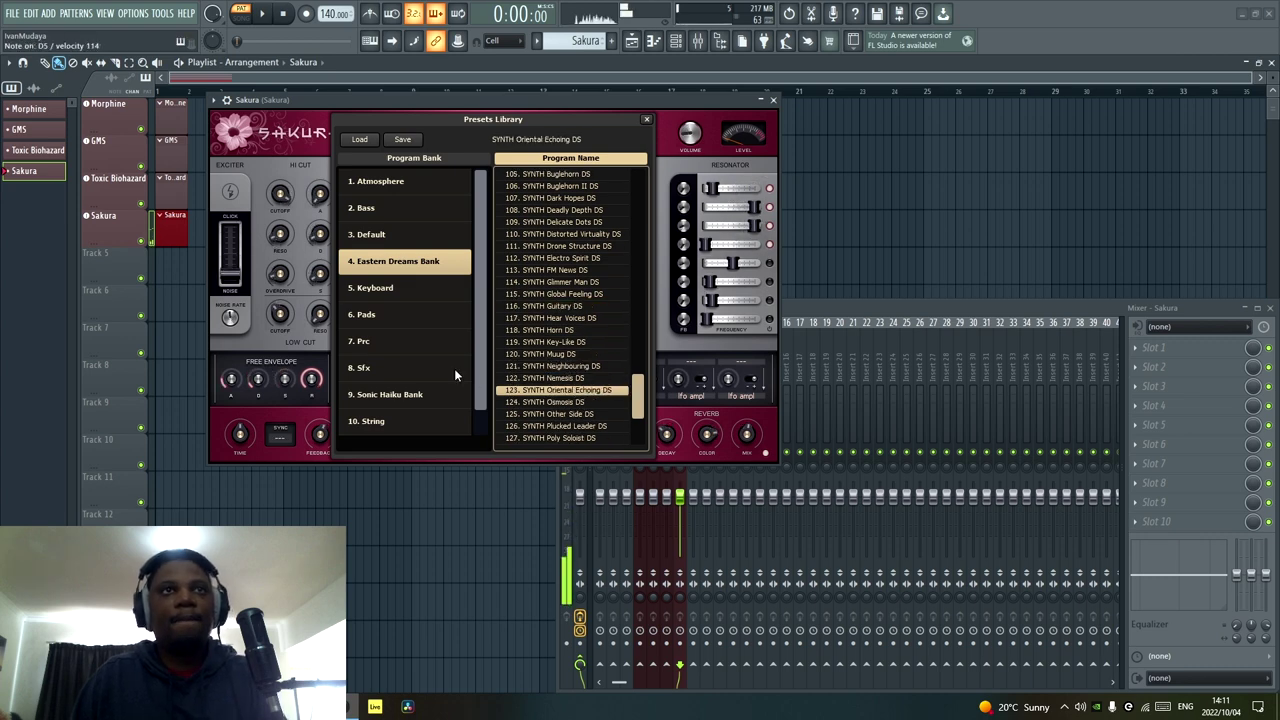
Audition KBD Hohner D6 2 FG and KBD Taped EP FG from the Keyboard bank.
{"action": "left_click", "coordinate": [419, 289]}
{"action": "left_click", "coordinate": [577, 235]}
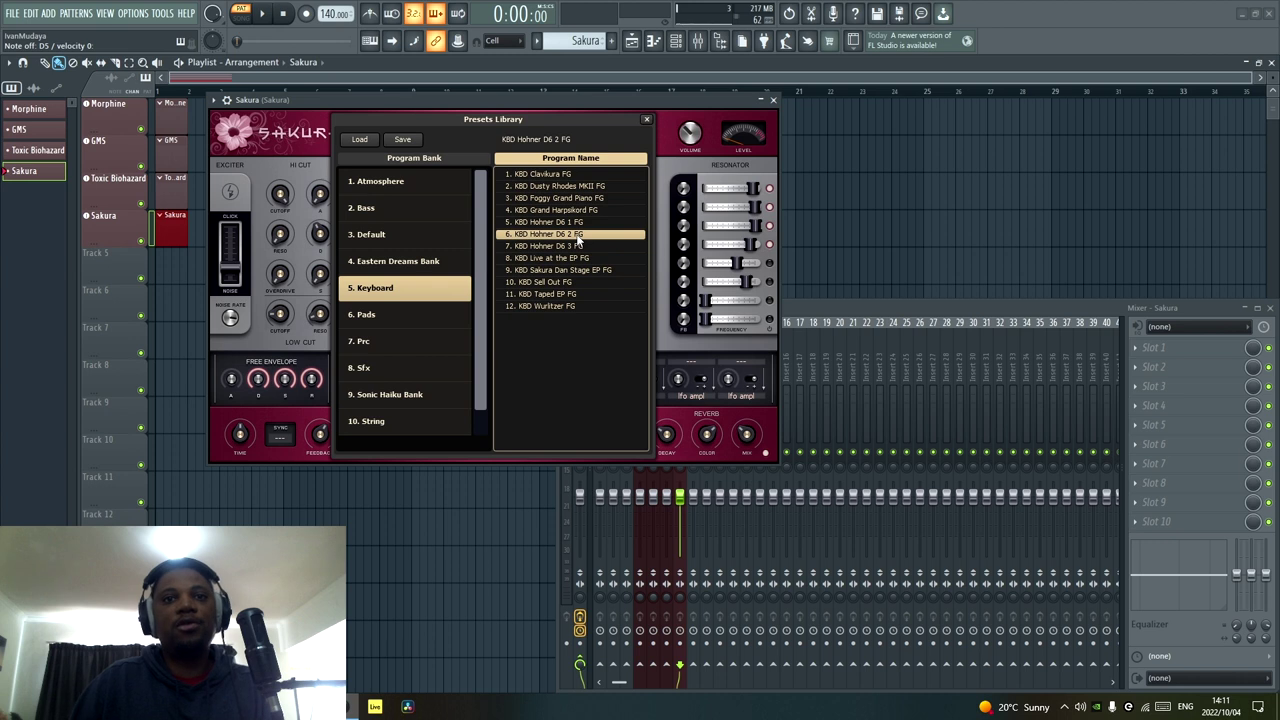
{"action": "left_click", "coordinate": [572, 294]}
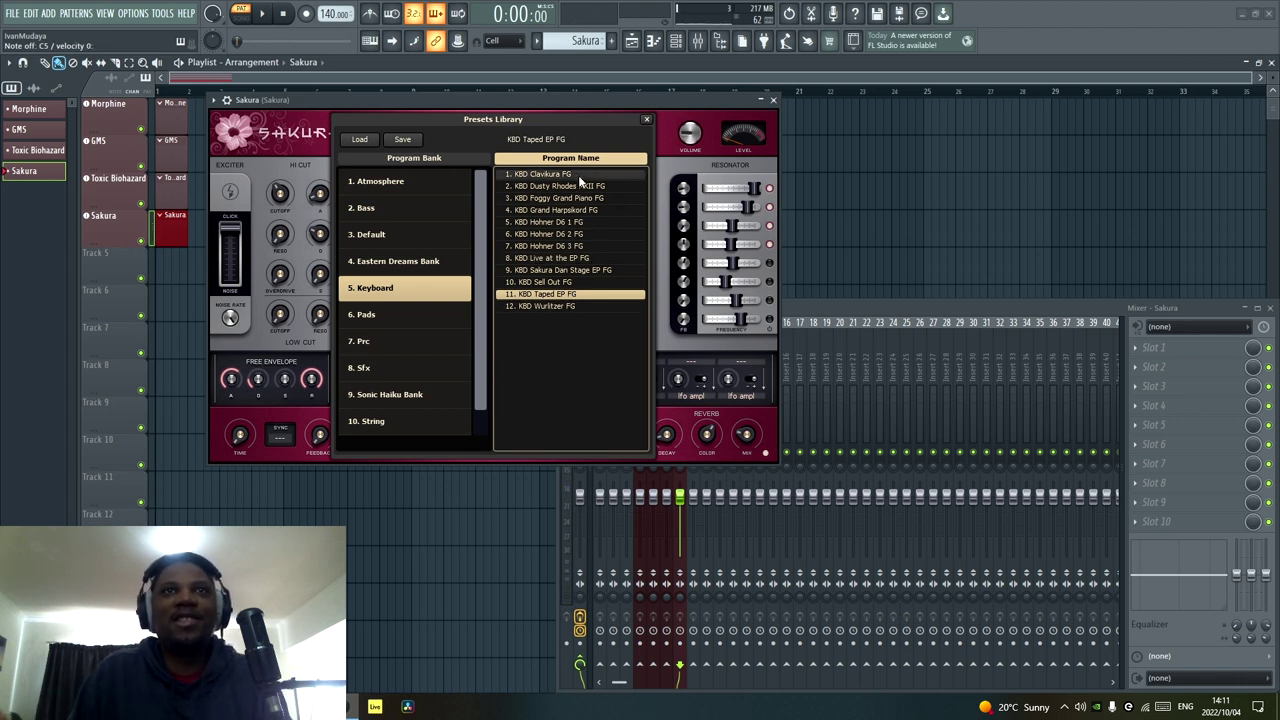
Audition PAD Dante's Organ FG from the Pads bank, and look through the Prc and Sfx banks.
{"action": "left_click", "coordinate": [417, 316]}
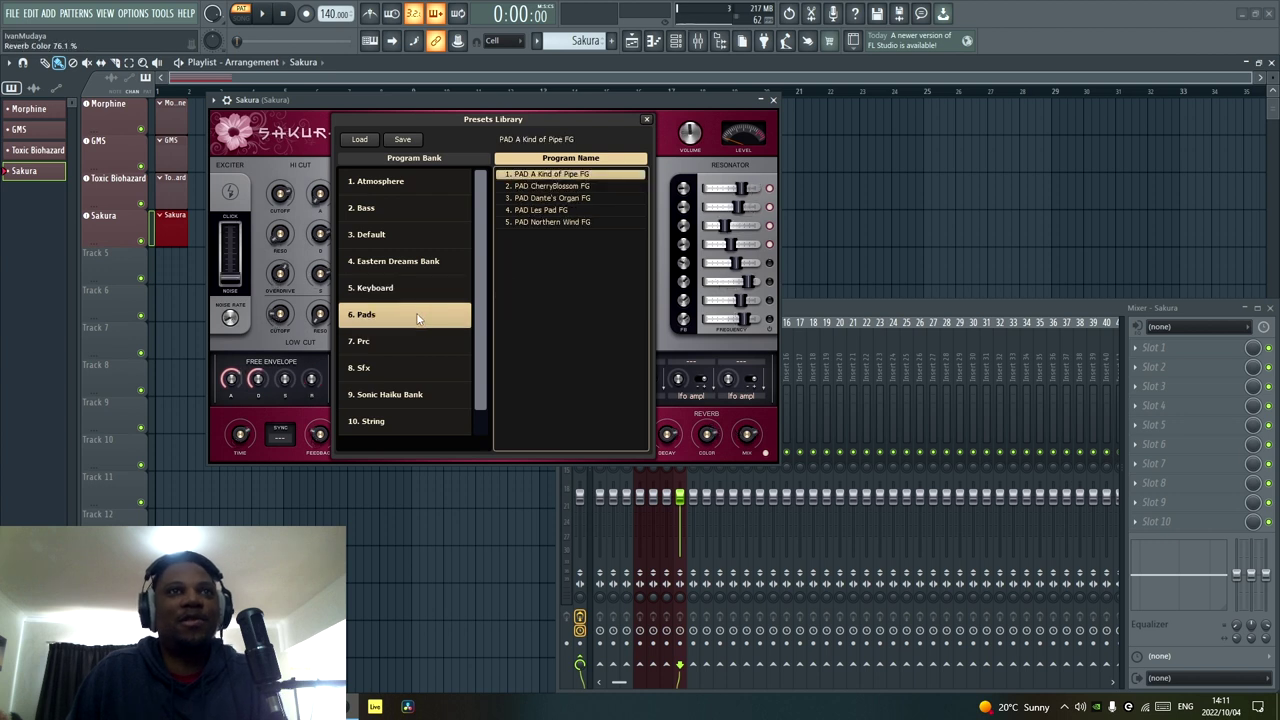
{"action": "left_click", "coordinate": [561, 200]}
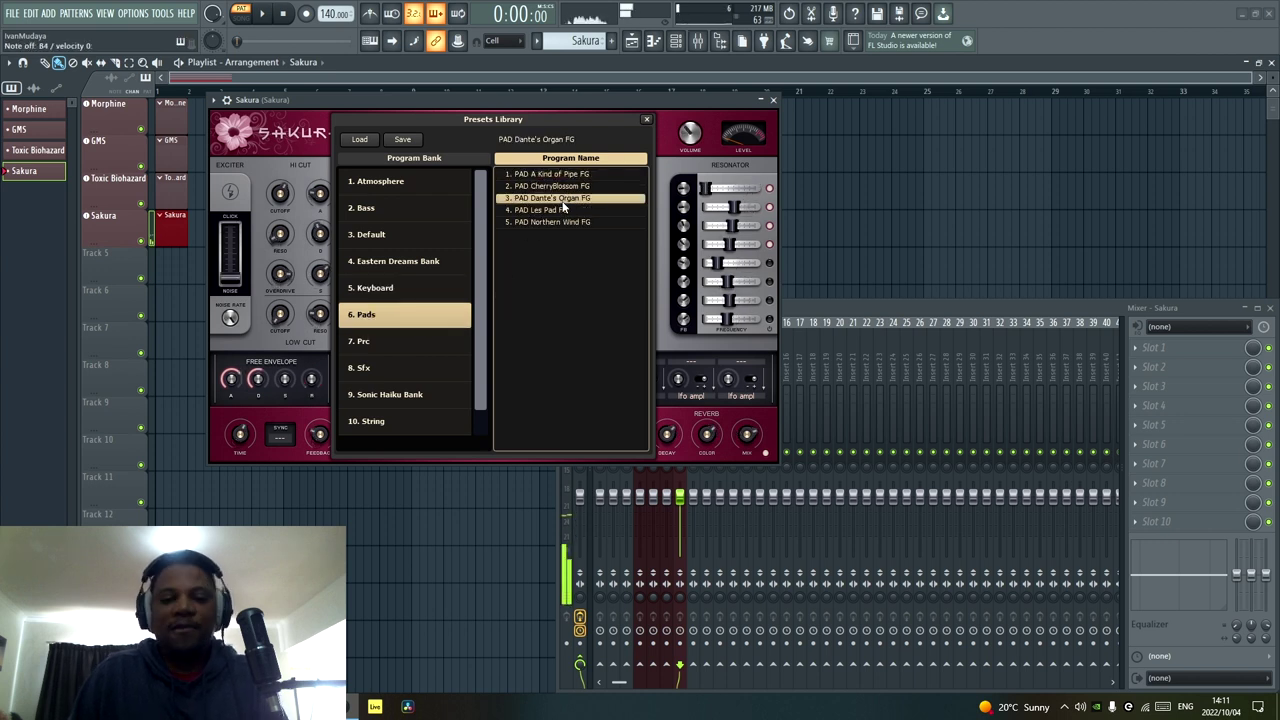
{"action": "left_click", "coordinate": [435, 341]}
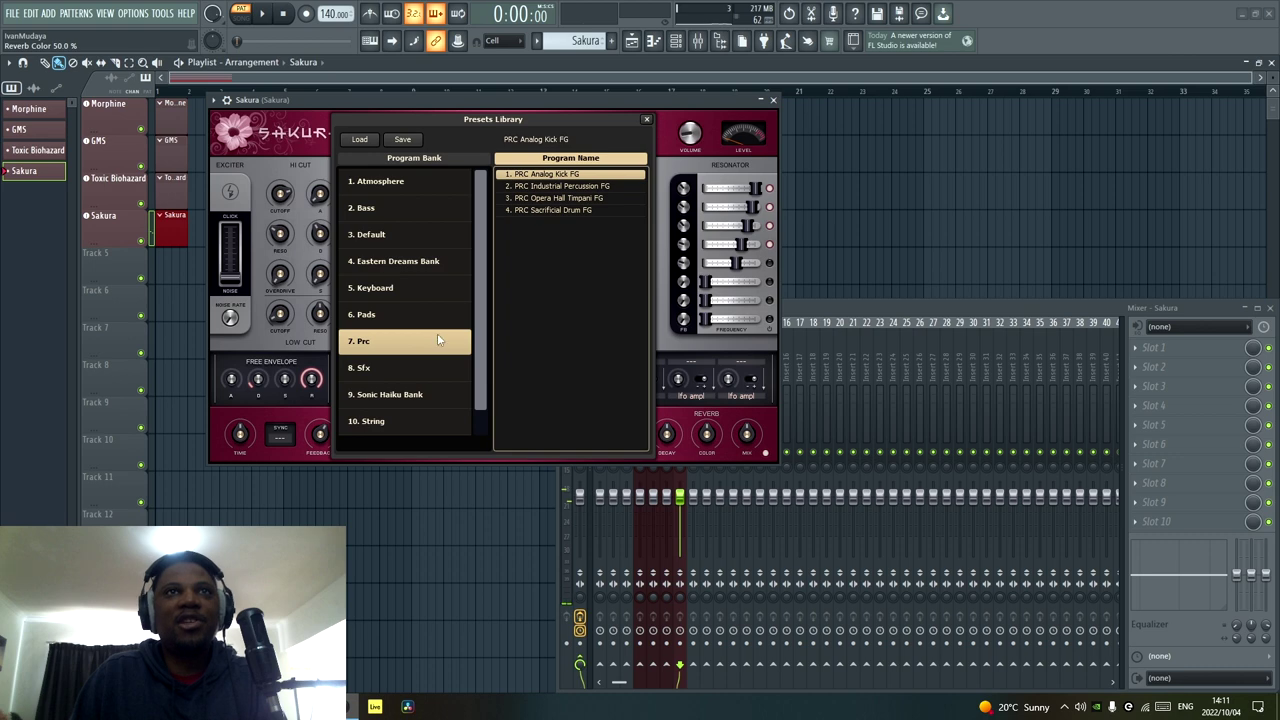
{"action": "left_click", "coordinate": [390, 370]}
Audition presets from the Sonic Haiku Bank, including BL Romantic Flute, BL Space Muzak Flute and FX Minimal and Liminal.
{"action": "left_click", "coordinate": [397, 396]}
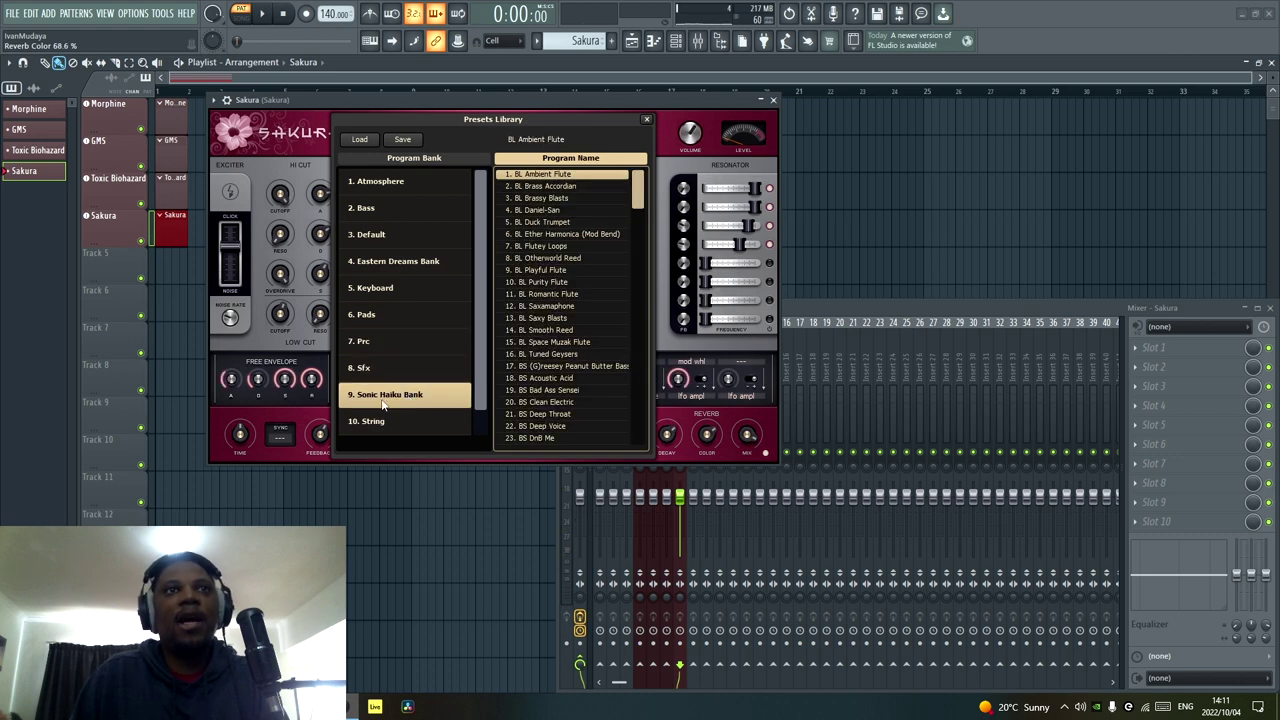
{"action": "left_click", "coordinate": [545, 294]}
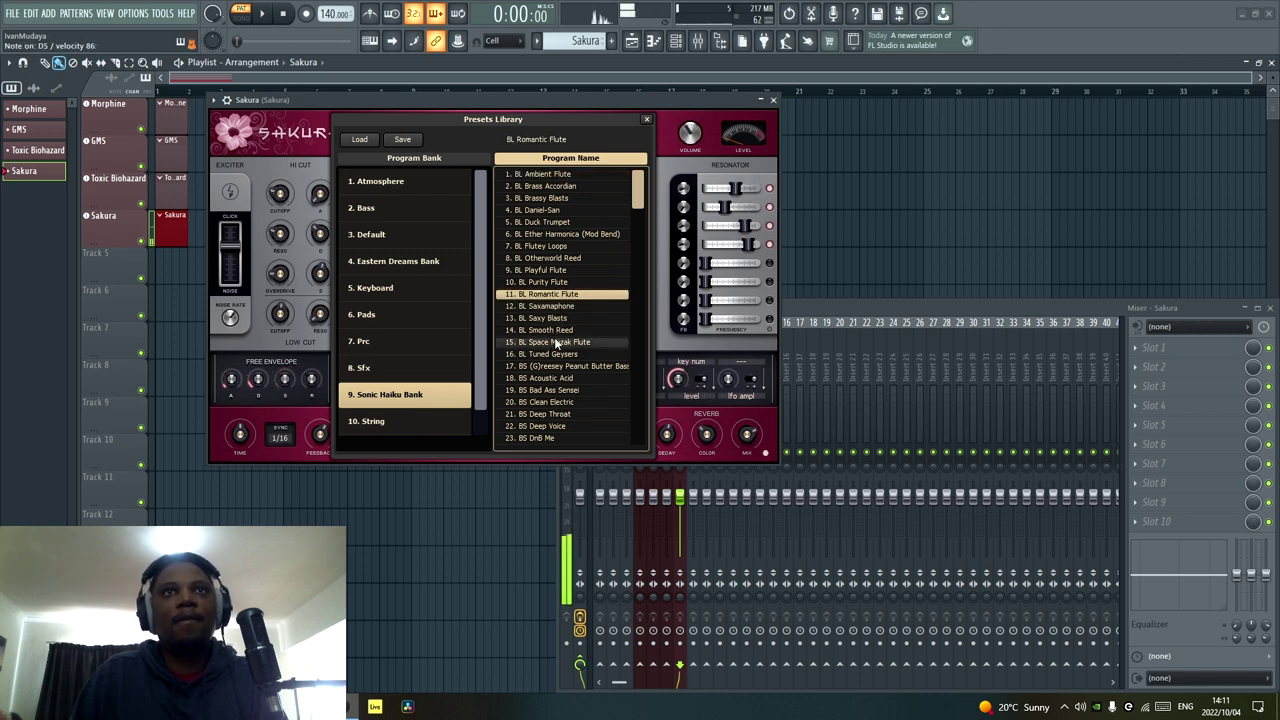
{"action": "left_click", "coordinate": [552, 344]}
{"action": "scroll", "coordinate": [580, 300], "scroll_direction": "down", "scroll_amount": 10}
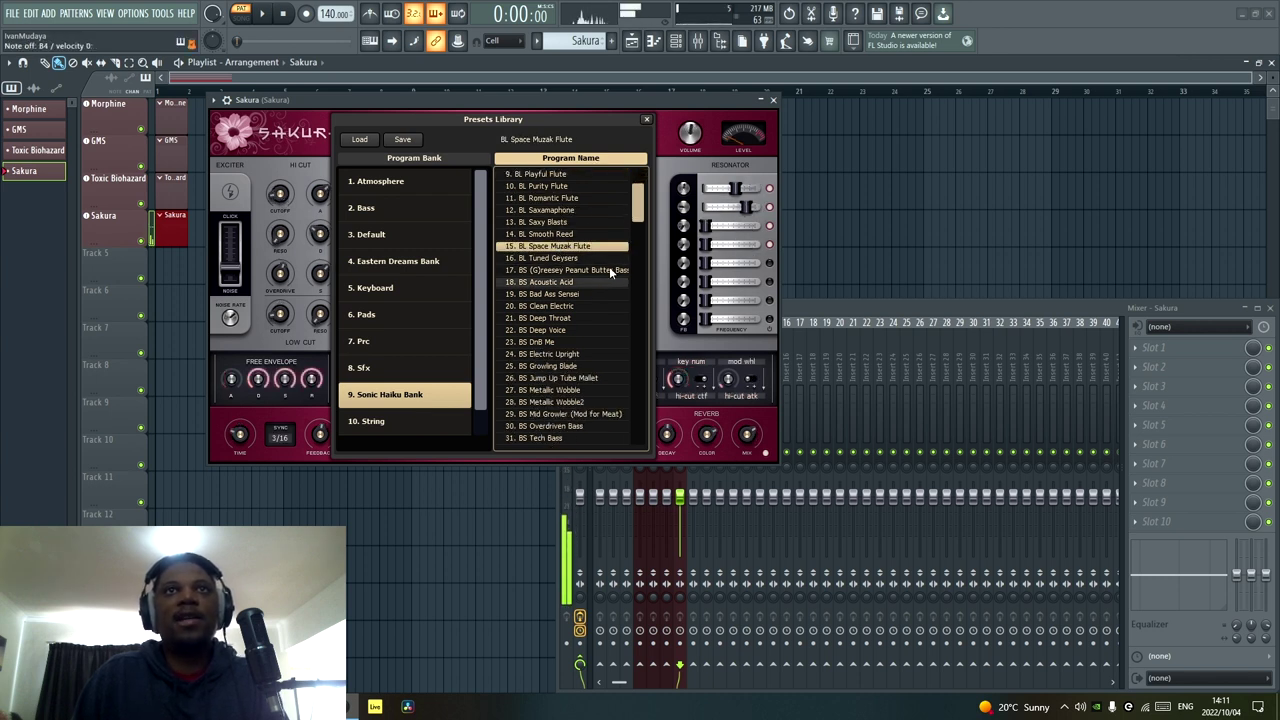
{"action": "left_click", "coordinate": [568, 330]}
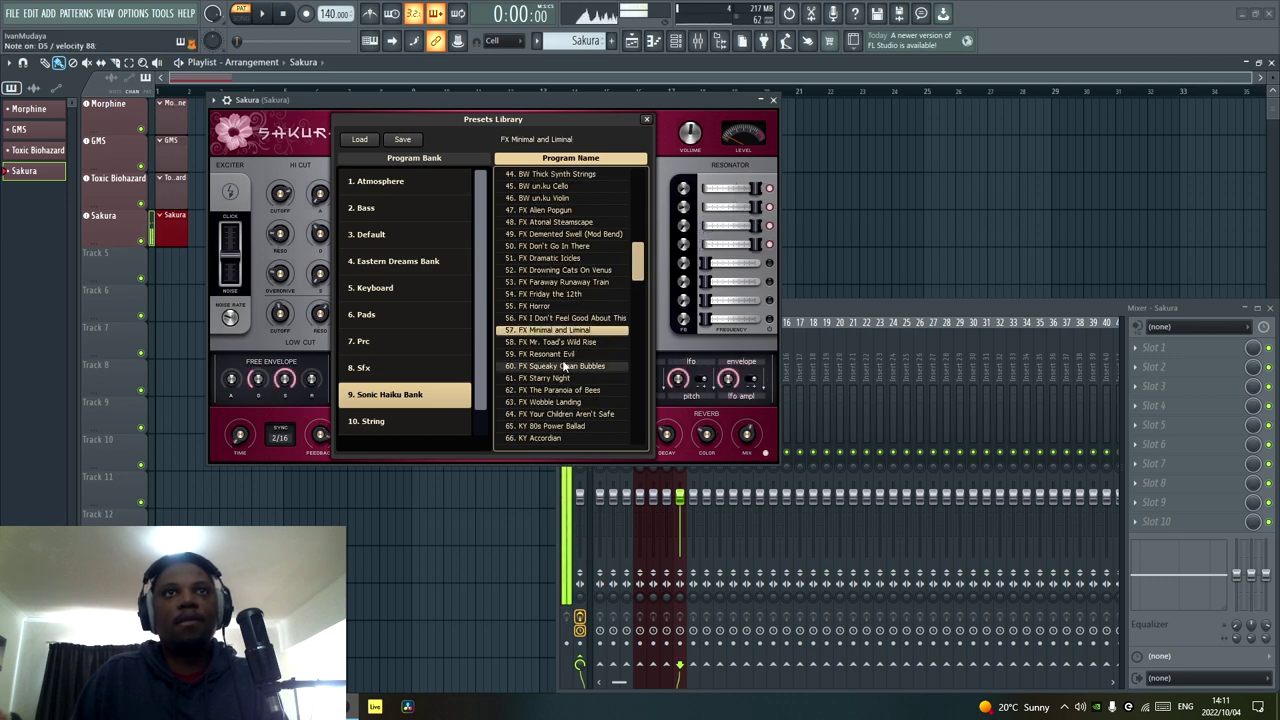
{"action": "scroll", "coordinate": [640, 260], "scroll_direction": "up", "scroll_amount": 3}
{"action": "left_click_drag", "start_coordinate": [640, 260], "coordinate": [639, 255]}
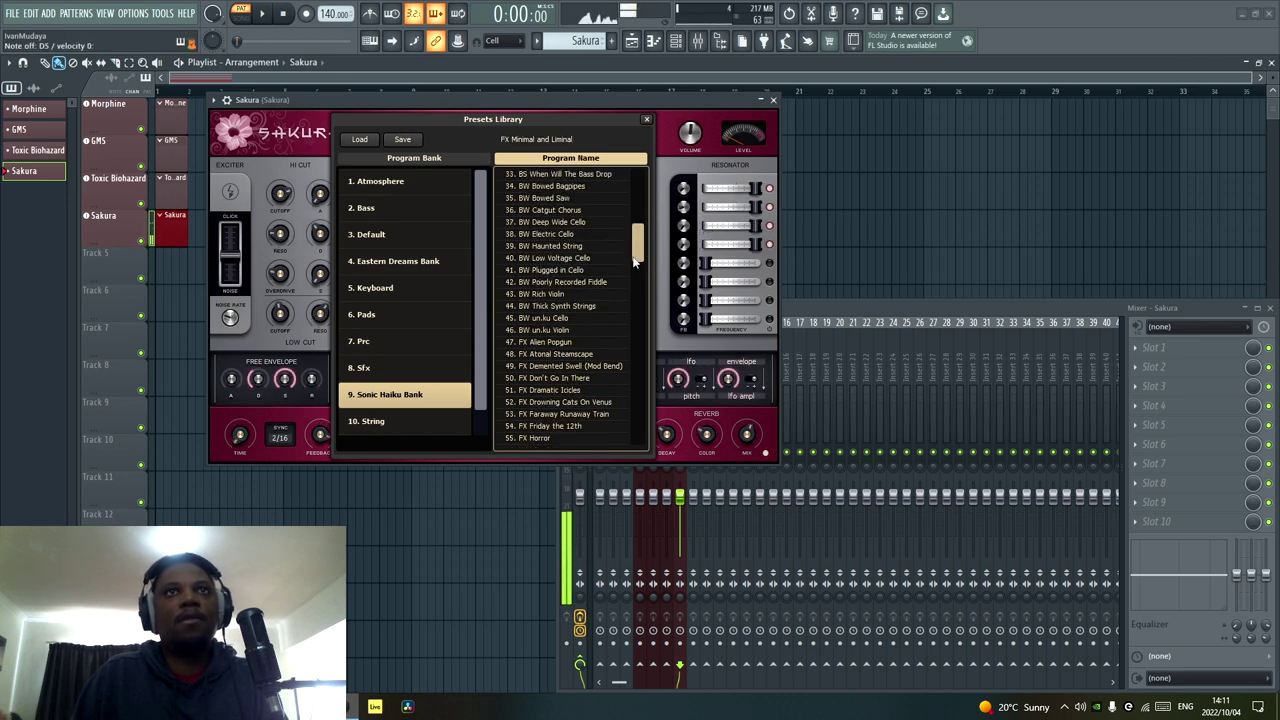
{"action": "left_click", "coordinate": [585, 295]}
Audition STR Double Bass FG, STR Deep Harp 1 FG and STR Oriental Pizzi FG from the String bank.
{"action": "left_click", "coordinate": [427, 418]}
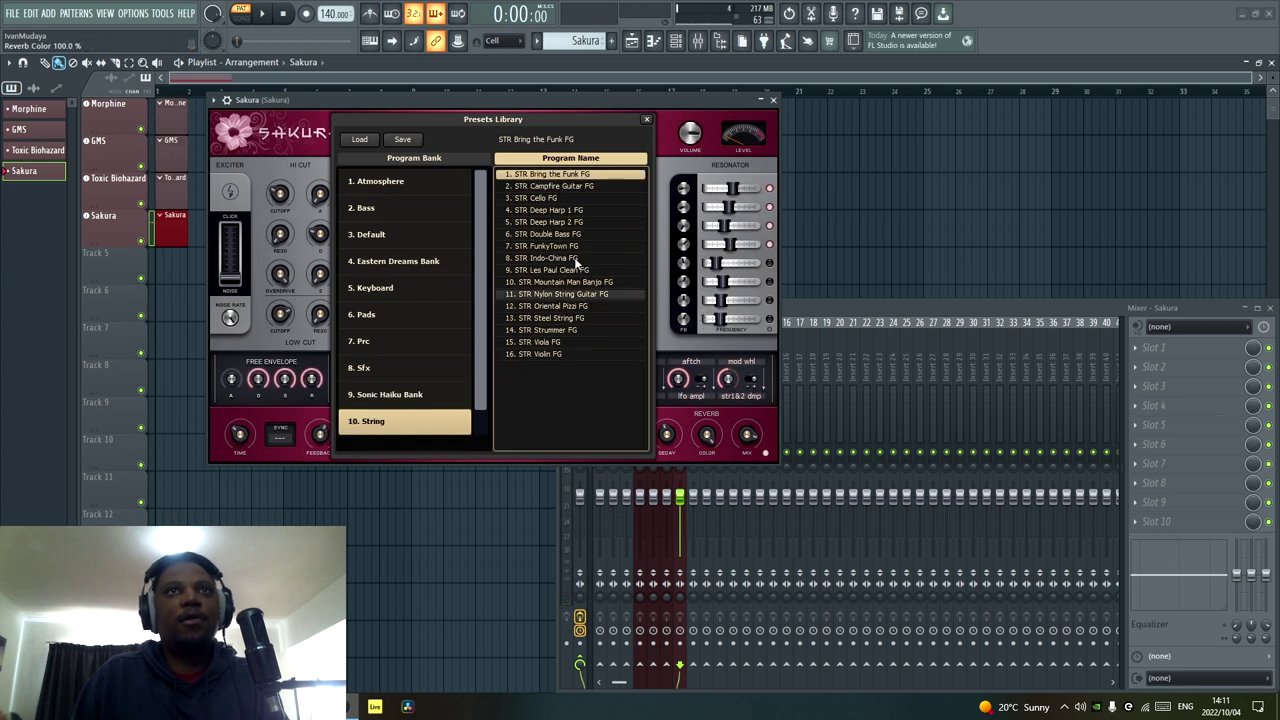
{"action": "left_click", "coordinate": [560, 235]}
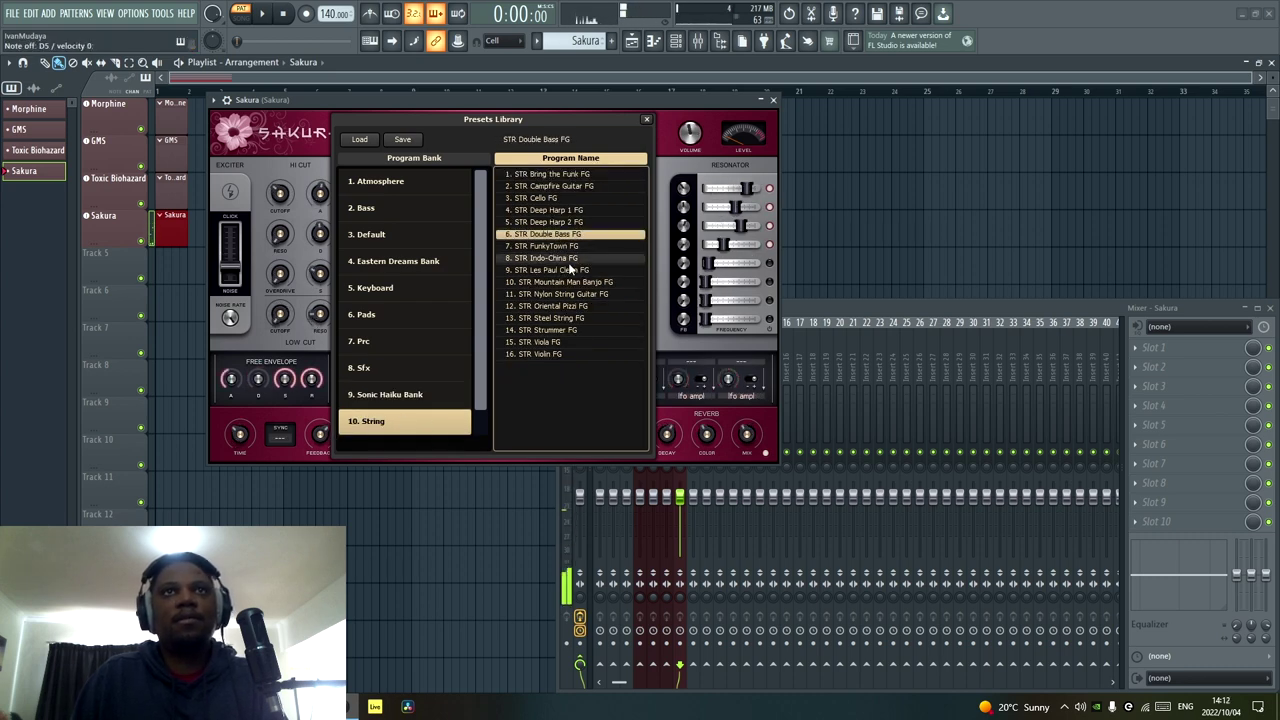
{"action": "left_click", "coordinate": [566, 211]}
{"action": "left_click", "coordinate": [569, 306]}
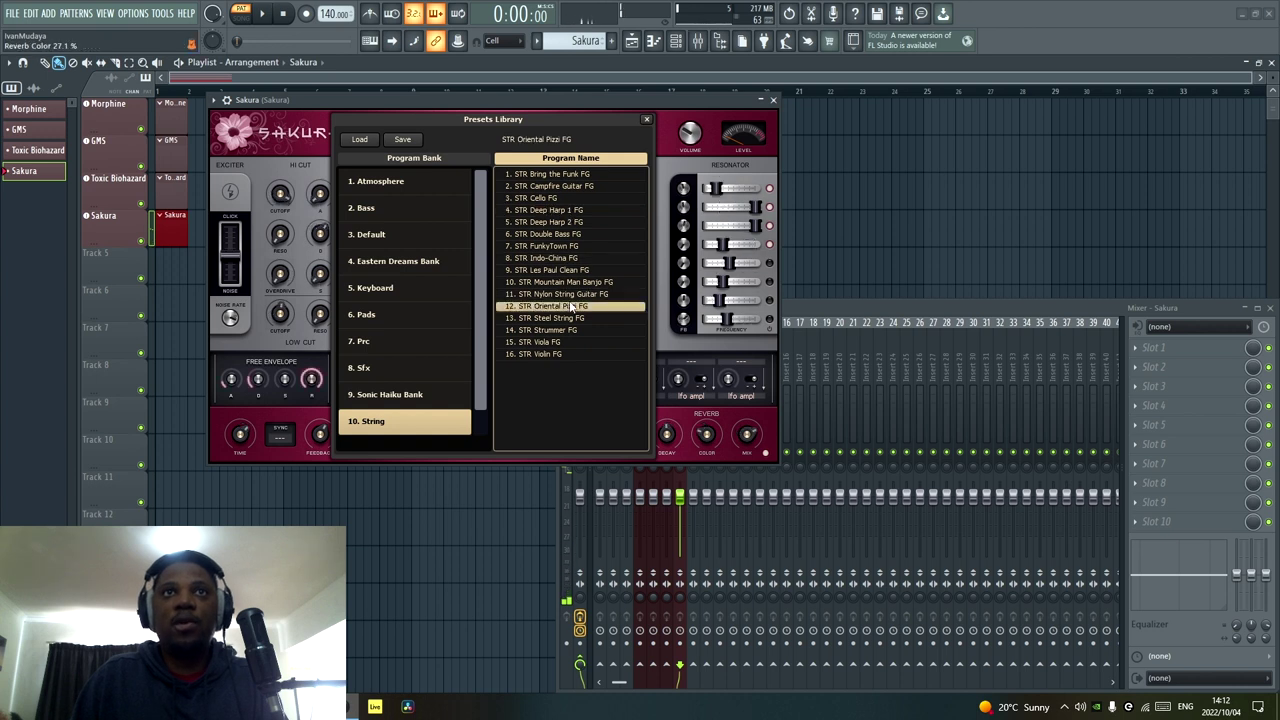
Audition STR Nylon String Guitar FG and STR Viola FG, load STR Violin FG, and close the presets library and Sakura.
{"action": "left_click", "coordinate": [588, 294]}
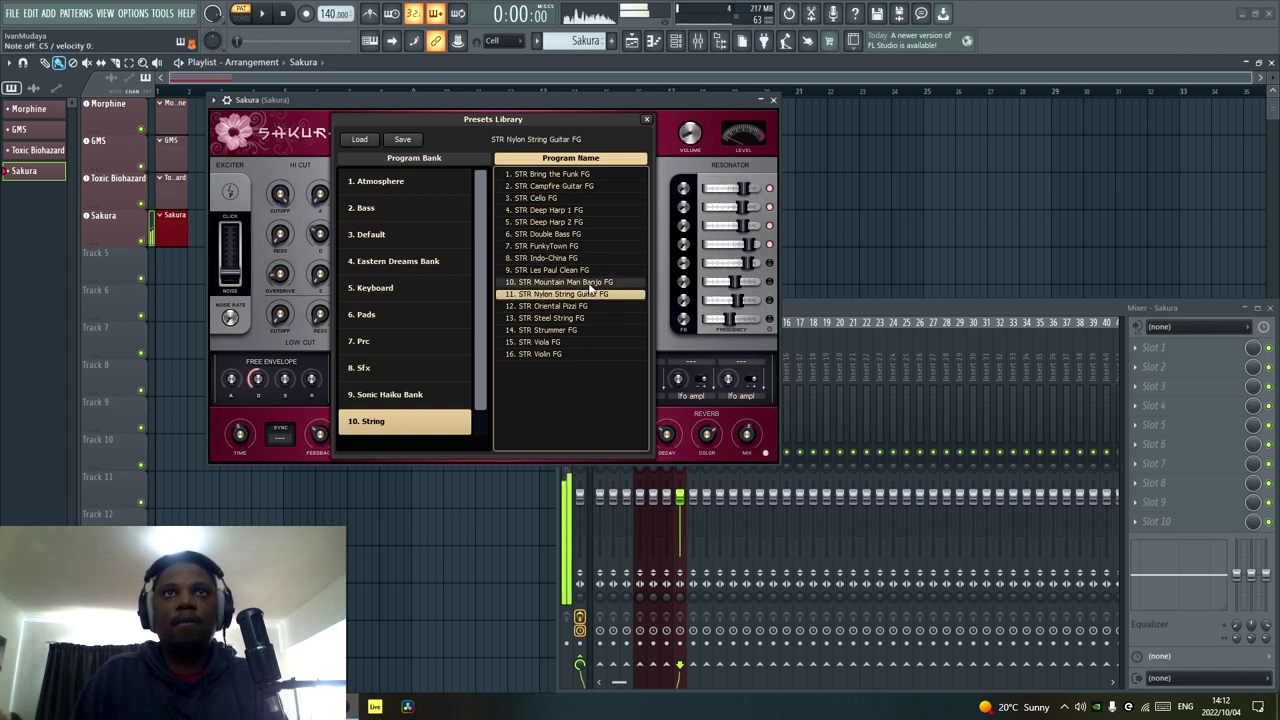
{"action": "left_click", "coordinate": [572, 343]}
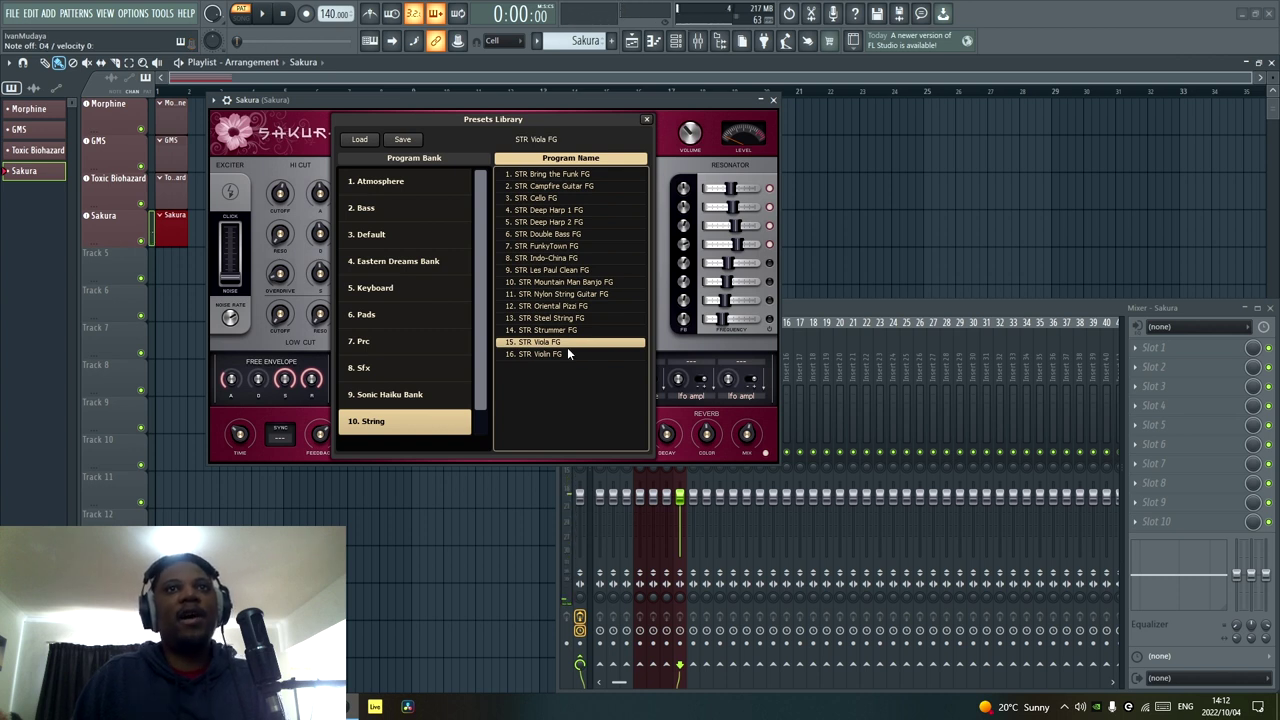
{"action": "left_click", "coordinate": [566, 355]}
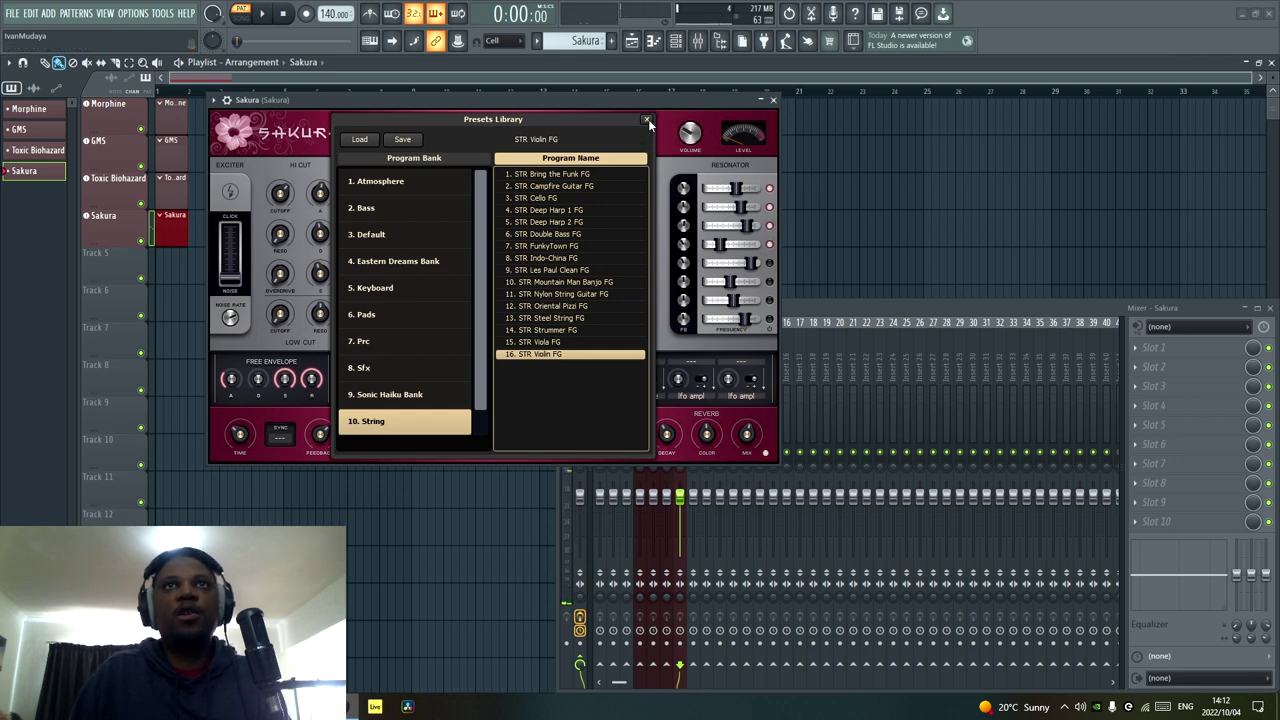
{"action": "left_click", "coordinate": [647, 120]}
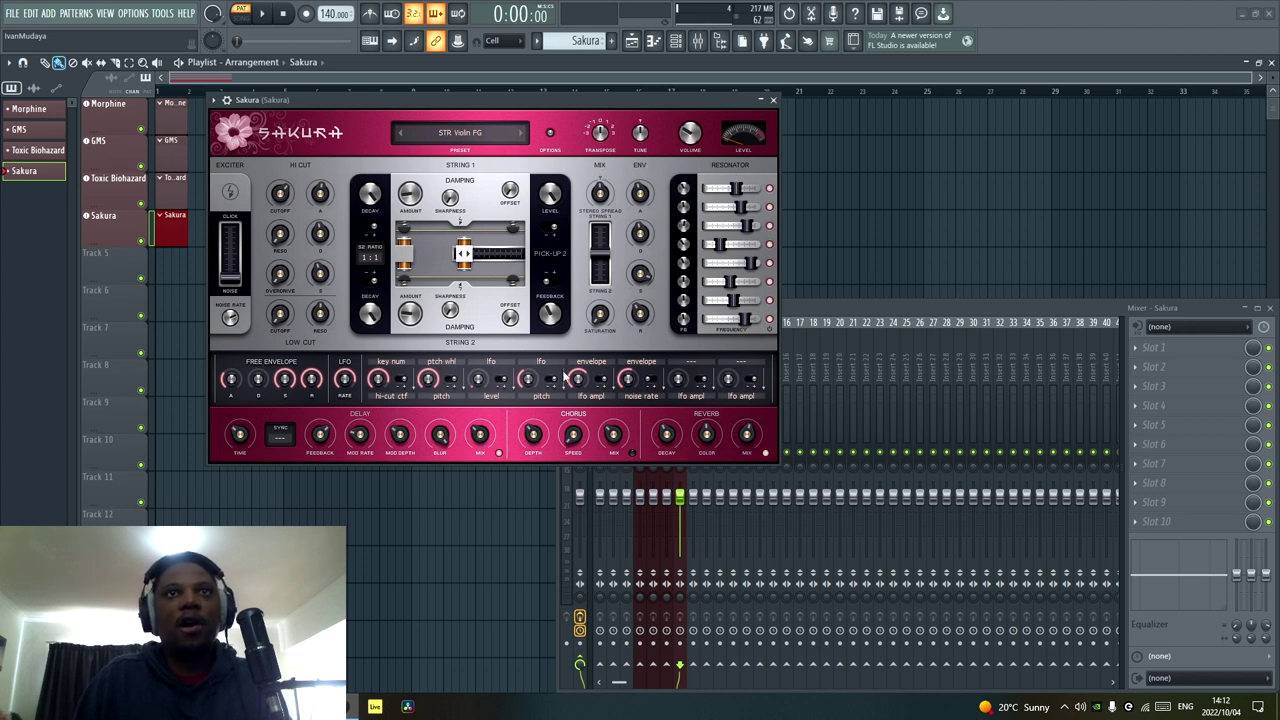
{"action": "left_click", "coordinate": [773, 101]}
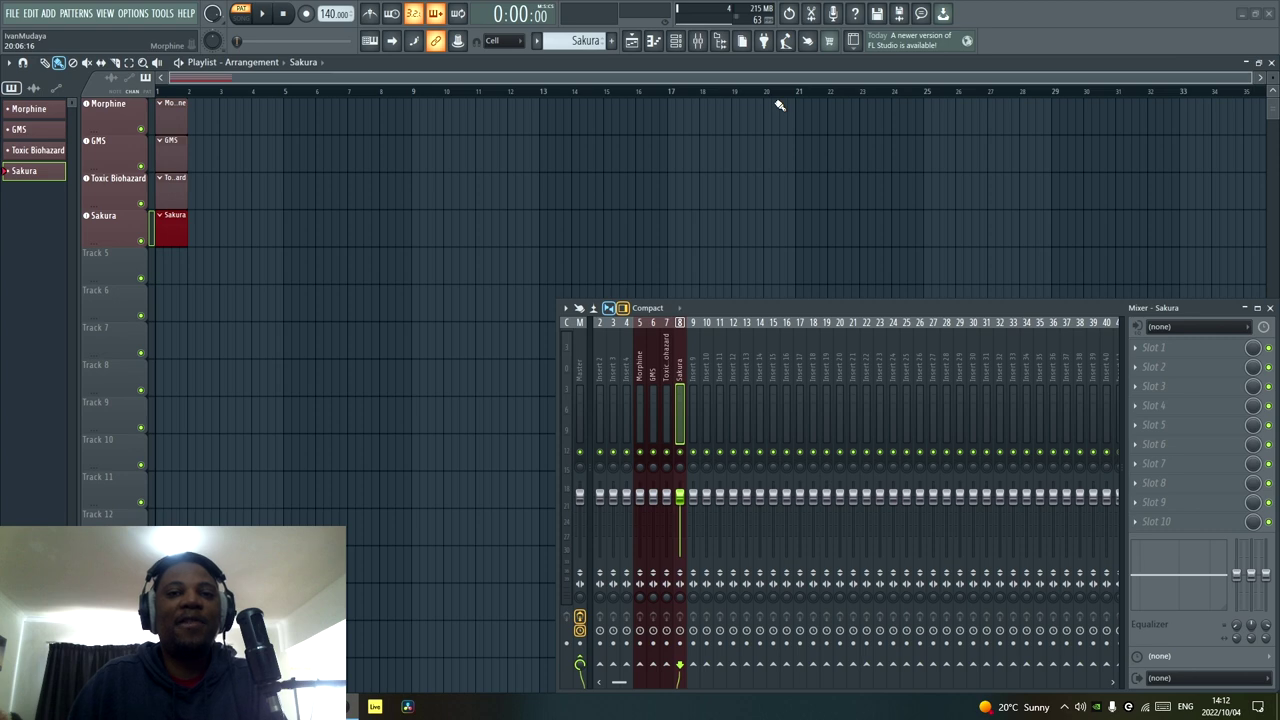
Add the FLEX synthesizer to the project and place its window clear of the lower part of the screen.
{"action": "left_click", "coordinate": [763, 40]}
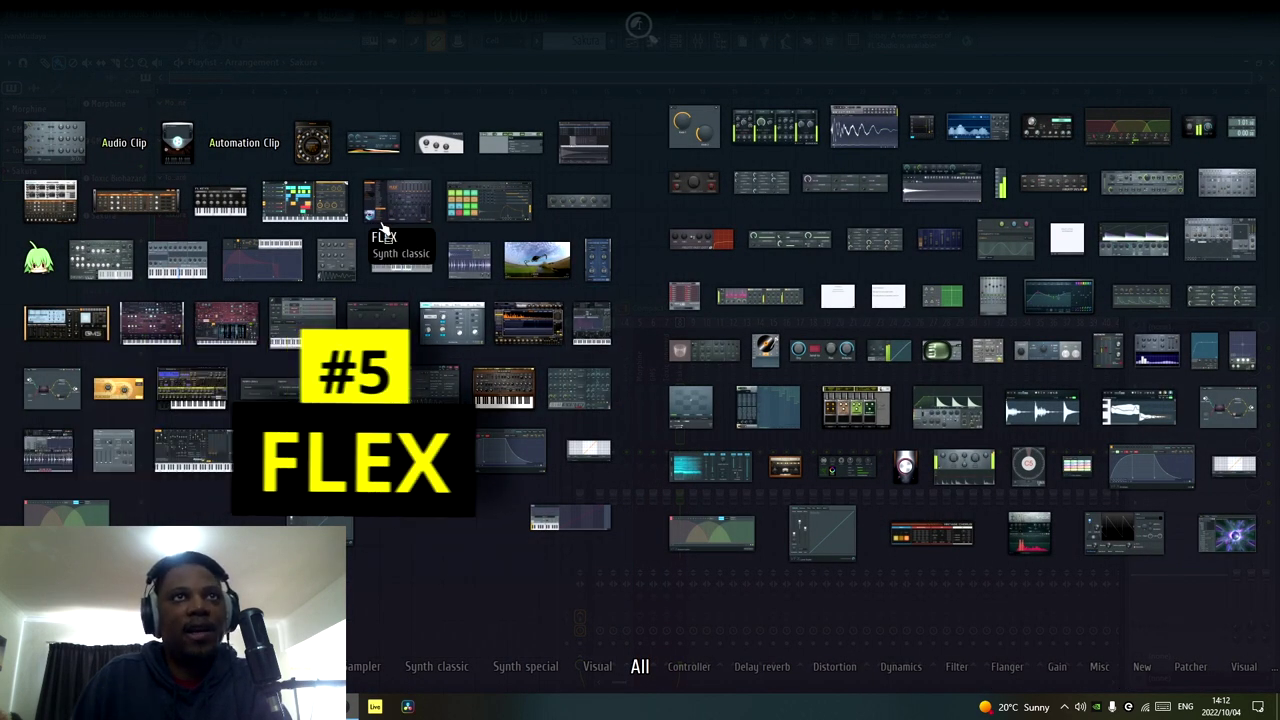
{"action": "left_click", "coordinate": [397, 205]}
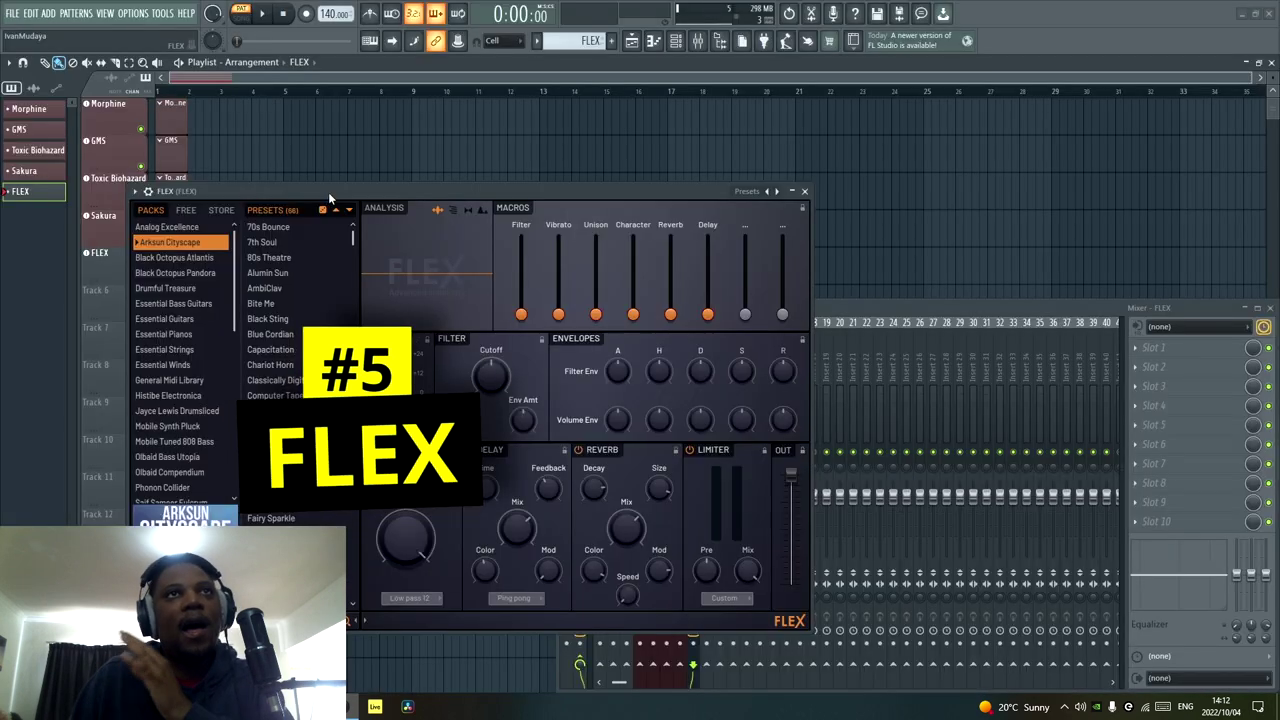
{"action": "left_click_drag", "start_coordinate": [330, 194], "coordinate": [400, 117]}
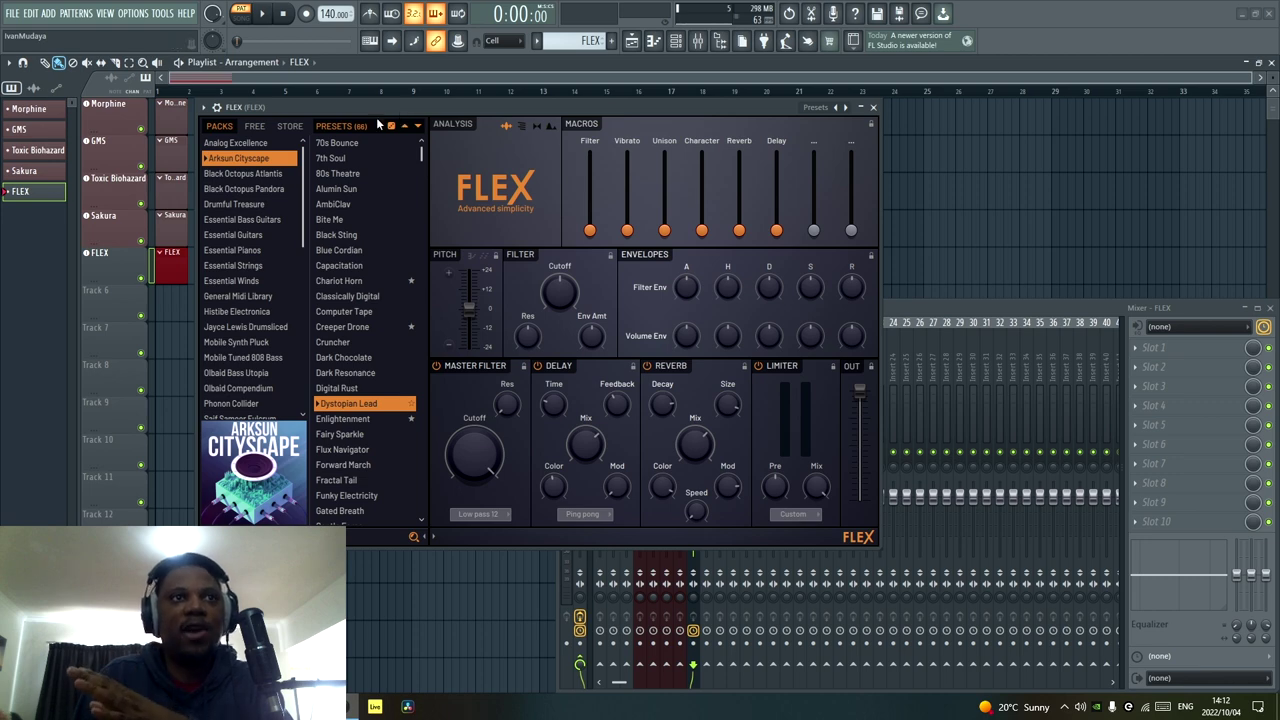
Show FLEX's packs as cover artwork and look through its Free and Store pages before returning to the installed packs.
{"action": "mouse_move", "coordinate": [224, 517]}
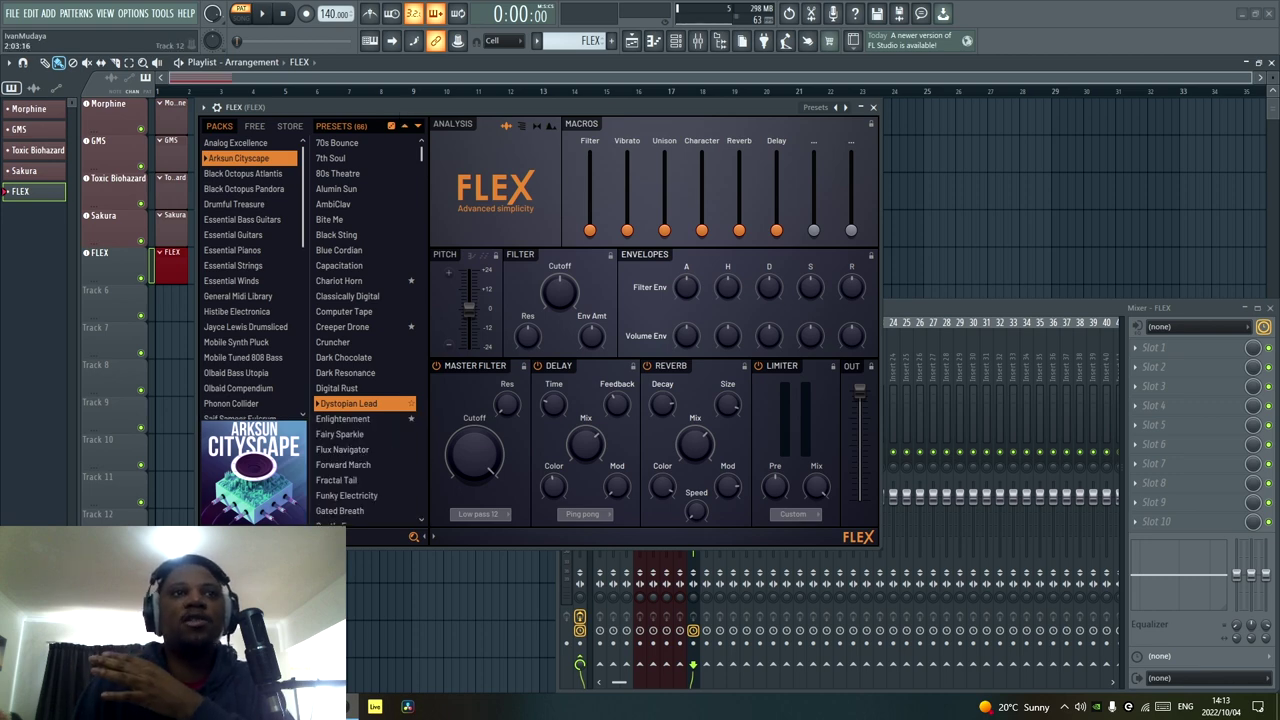
{"action": "left_click", "coordinate": [253, 470]}
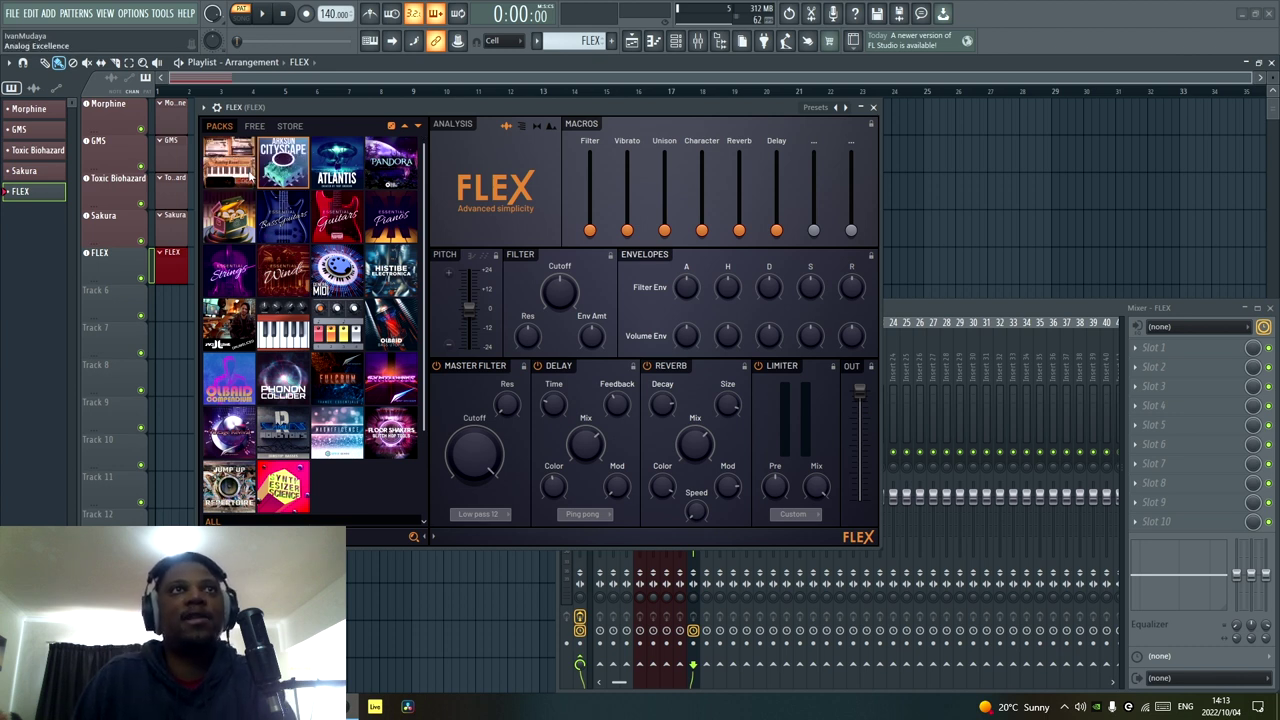
{"action": "left_click", "coordinate": [255, 127]}
{"action": "left_click", "coordinate": [292, 128]}
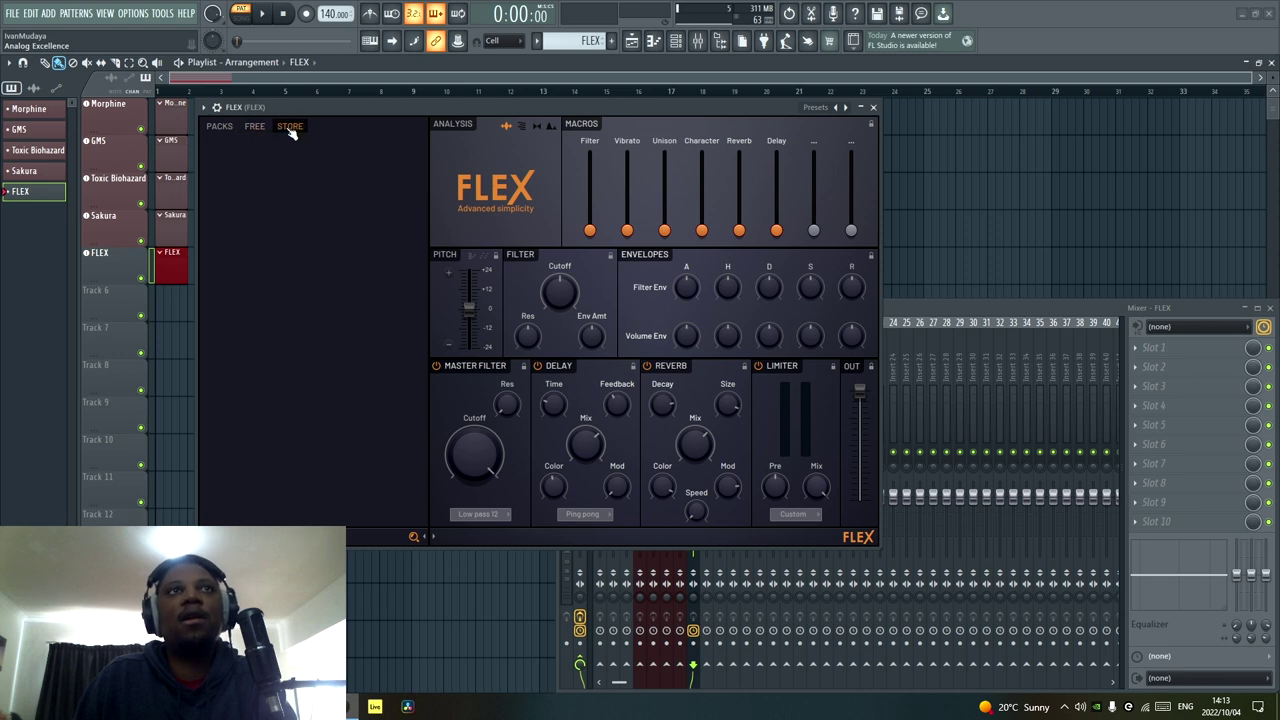
{"action": "left_click", "coordinate": [221, 127]}
{"action": "left_click_drag", "start_coordinate": [312, 105], "coordinate": [316, 95]}
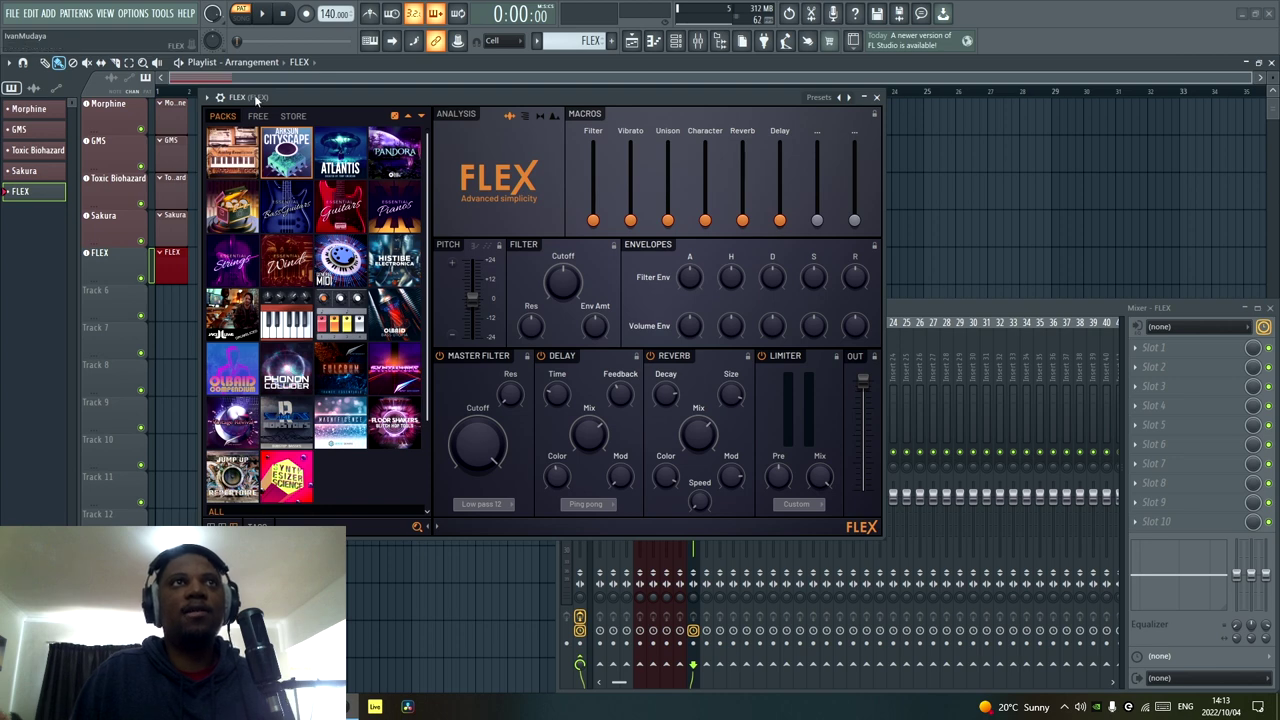
Return FLEX to the text list of packs, browse them, and load Square Roots from the favourites.
{"action": "left_click", "coordinate": [211, 525]}
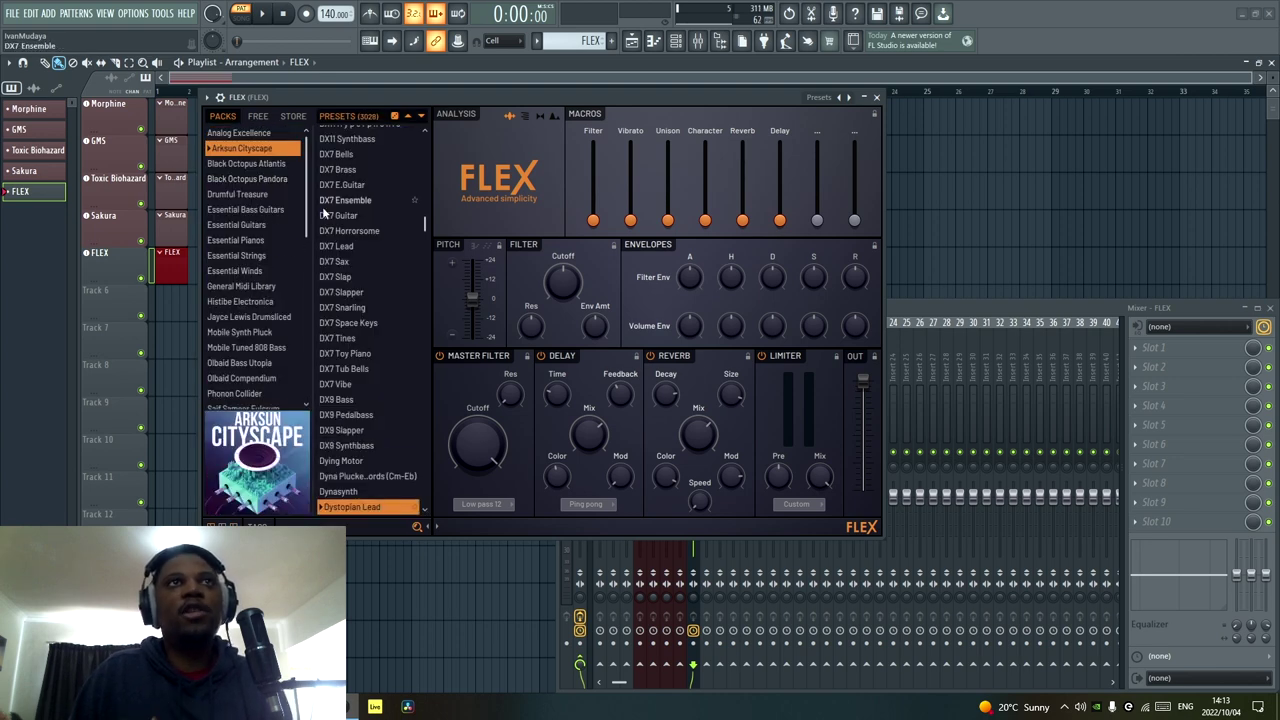
{"action": "scroll", "coordinate": [291, 375], "scroll_direction": "down", "scroll_amount": 5}
{"action": "scroll", "coordinate": [291, 376], "scroll_direction": "down", "scroll_amount": 1}
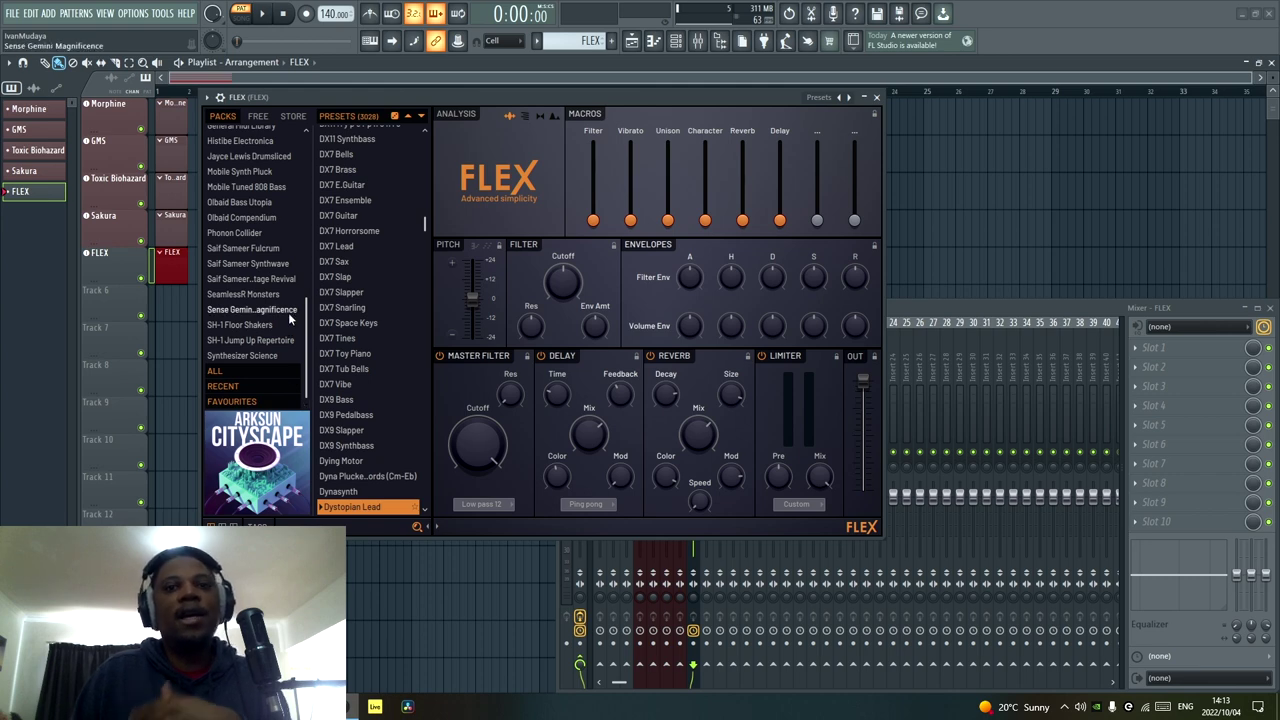
{"action": "scroll", "coordinate": [285, 320], "scroll_direction": "up", "scroll_amount": 1}
{"action": "scroll", "coordinate": [273, 353], "scroll_direction": "down", "scroll_amount": 1}
{"action": "left_click", "coordinate": [262, 398]}
{"action": "left_click", "coordinate": [358, 280]}
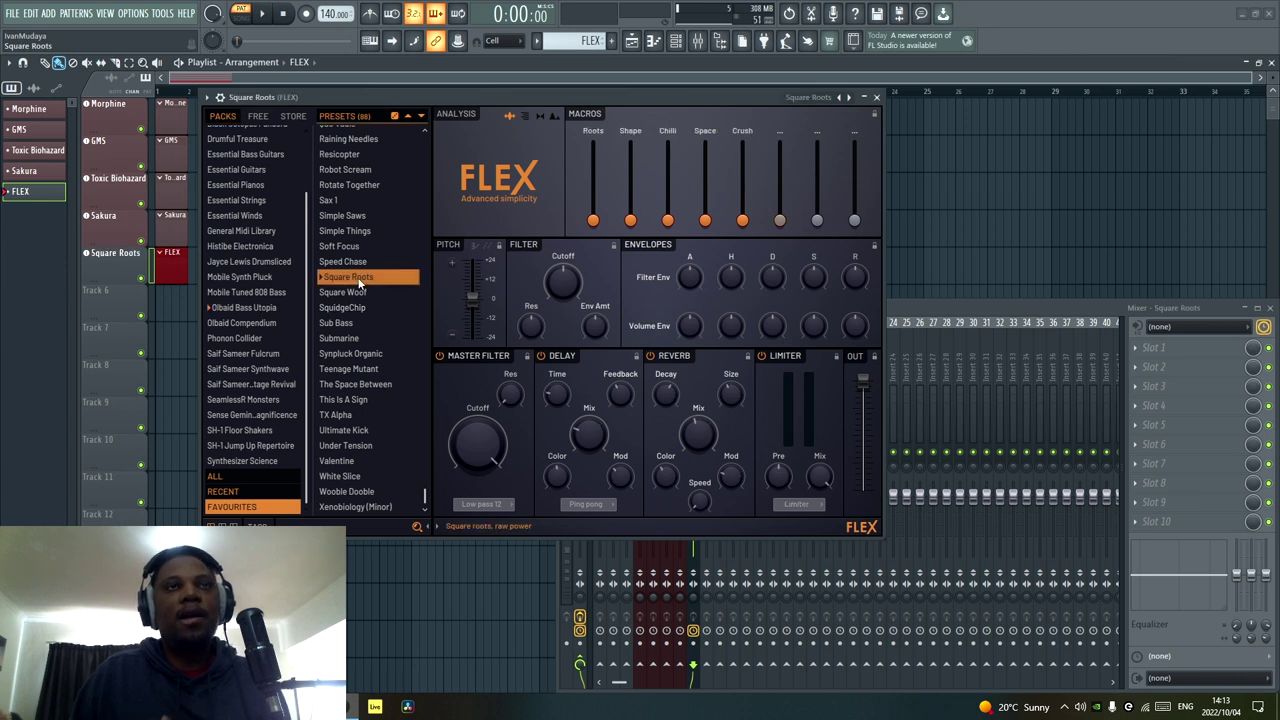
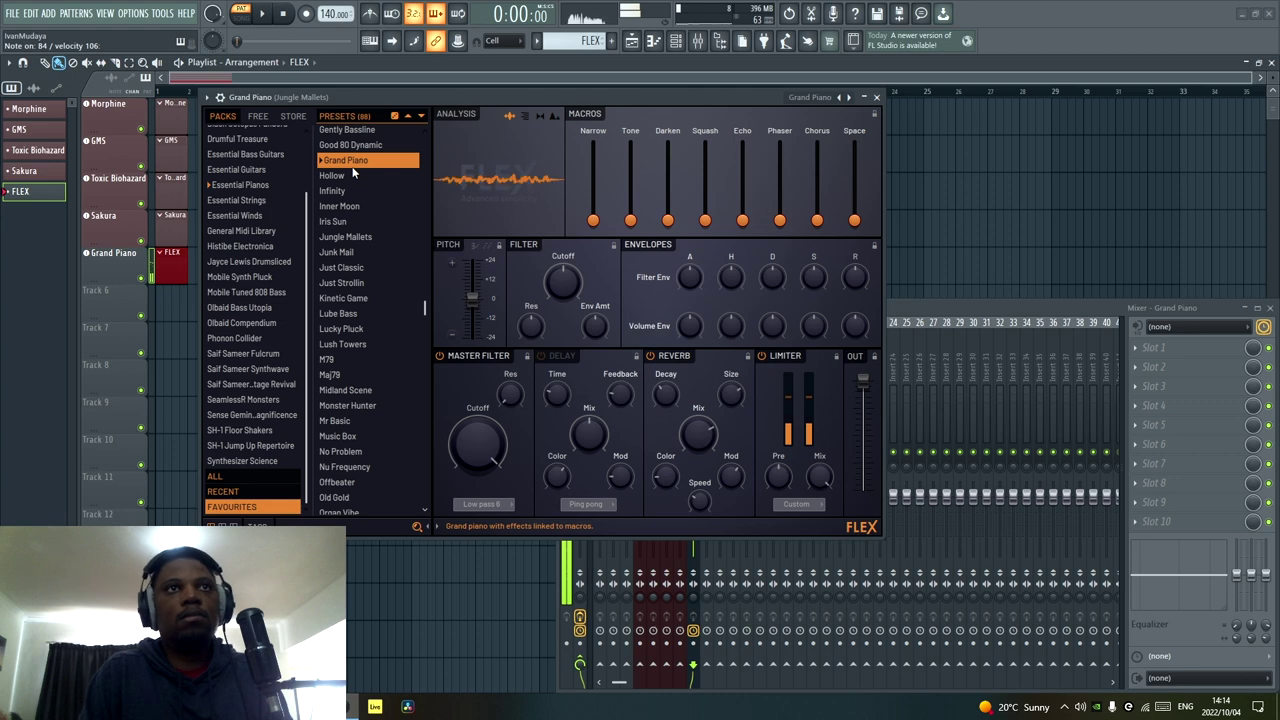
Audition Simple Things, Rotate Together, Submarine and TX Alpha from the FLEX favourites.
{"action": "scroll", "coordinate": [349, 400], "scroll_direction": "down", "scroll_amount": 10}
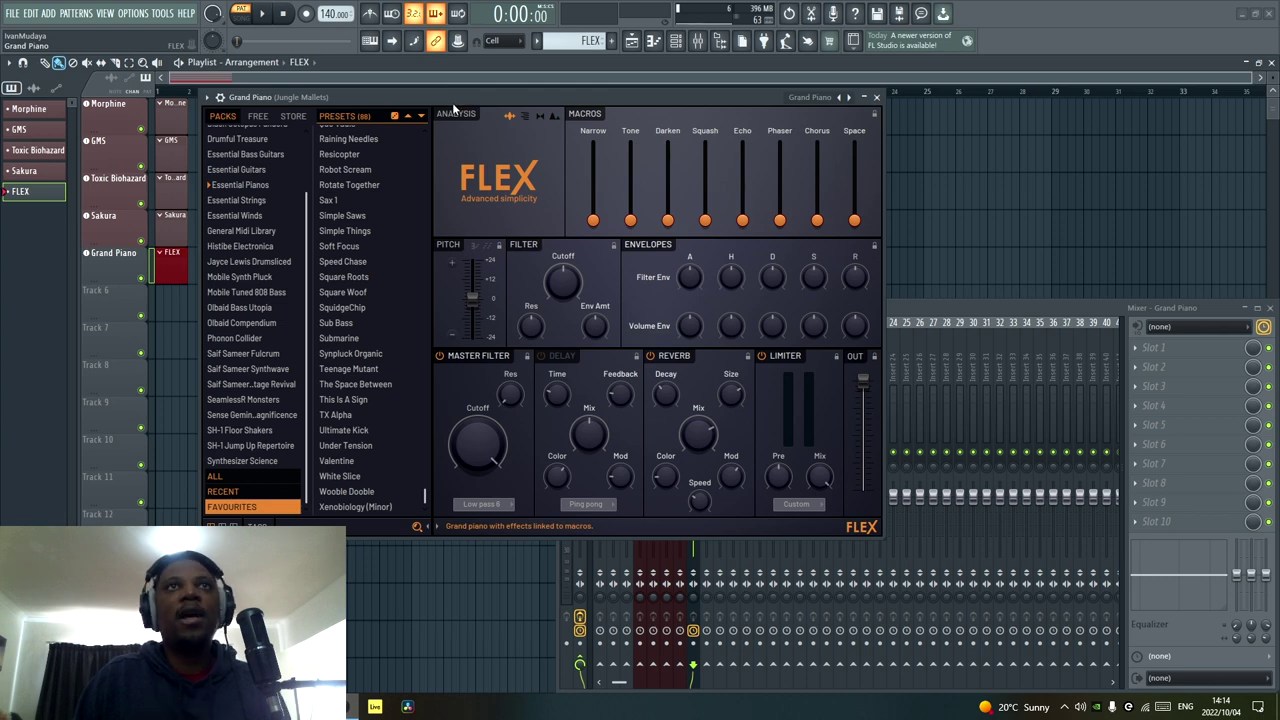
{"action": "left_click_drag", "start_coordinate": [470, 101], "coordinate": [473, 67]}
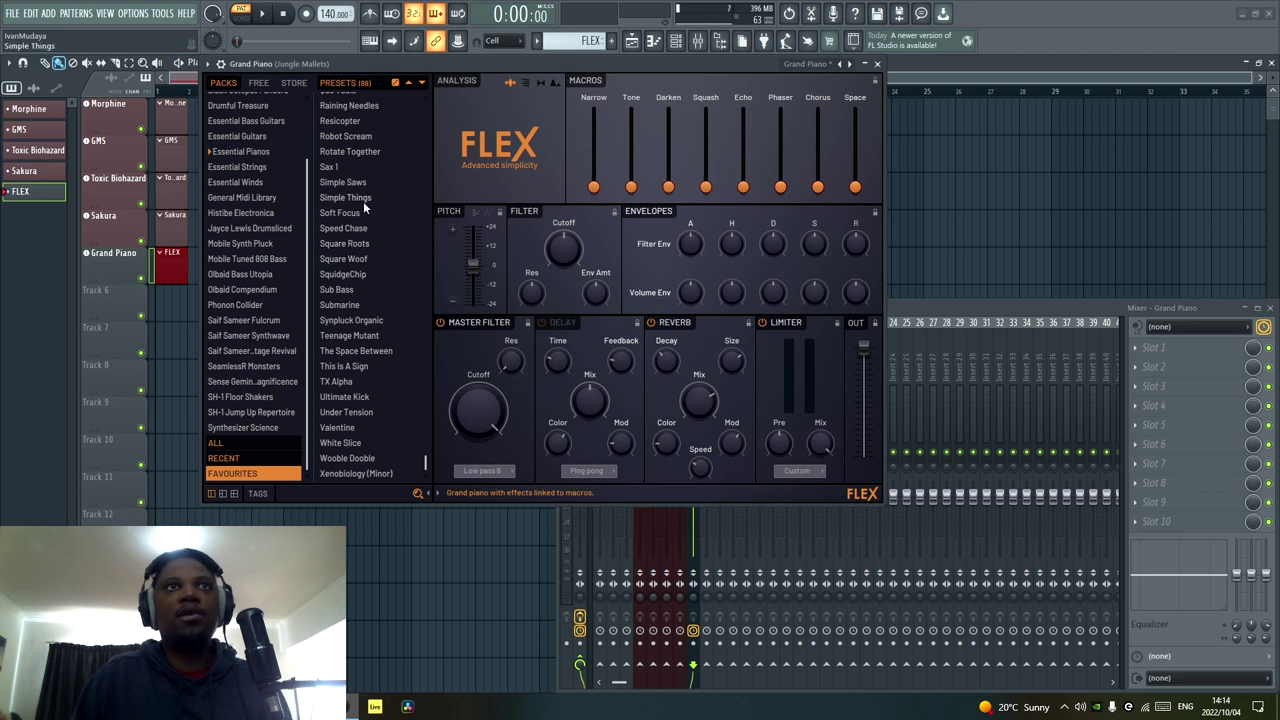
{"action": "left_click", "coordinate": [365, 199]}
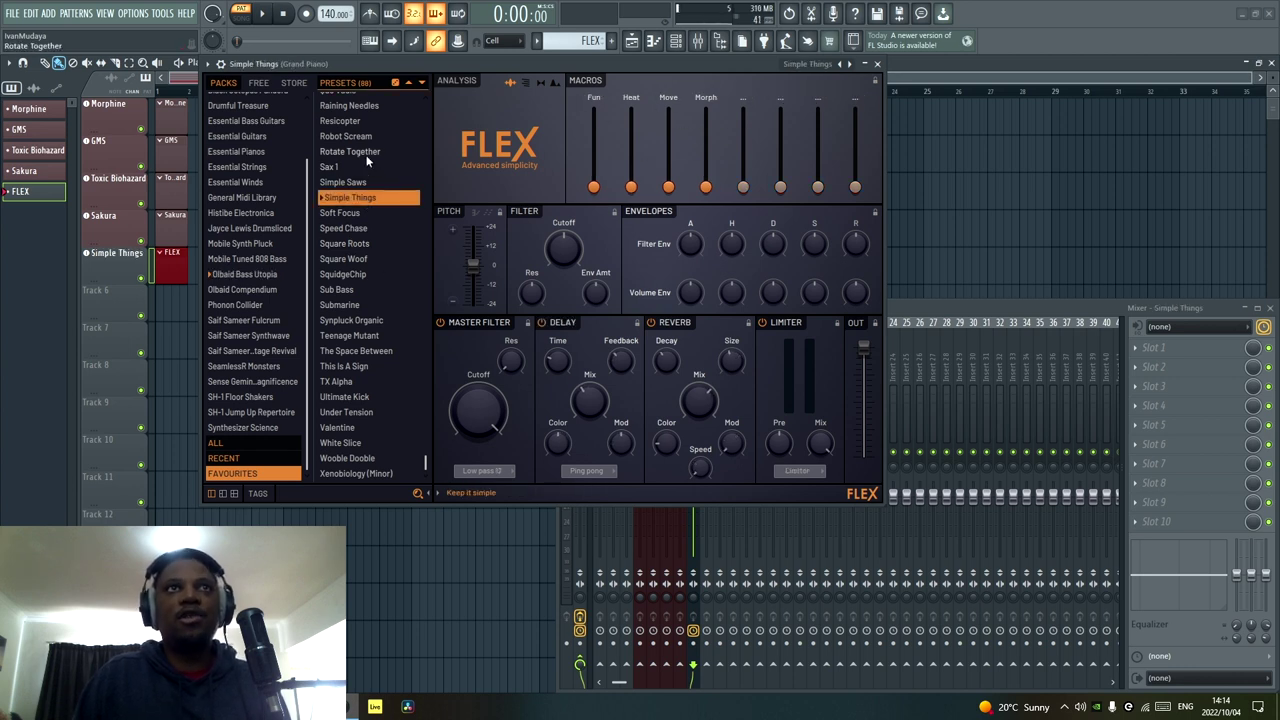
{"action": "left_click", "coordinate": [366, 153]}
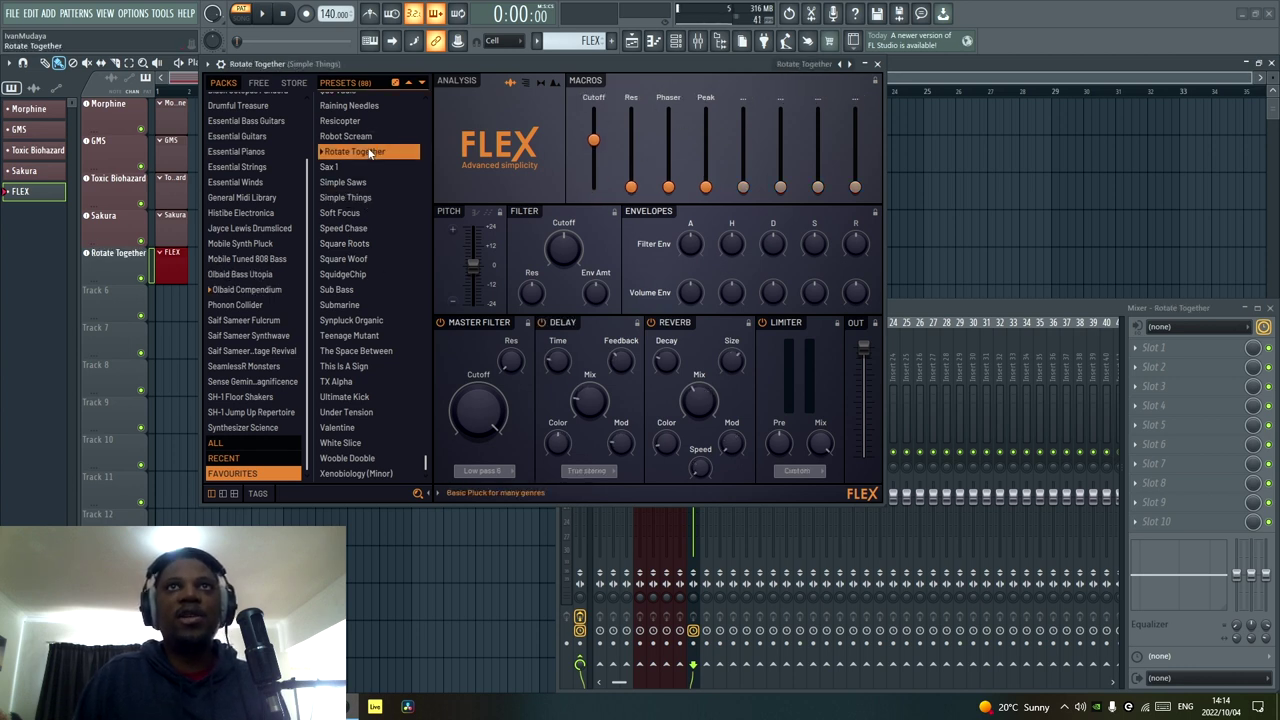
{"action": "left_click", "coordinate": [349, 306]}
{"action": "left_click", "coordinate": [360, 381]}
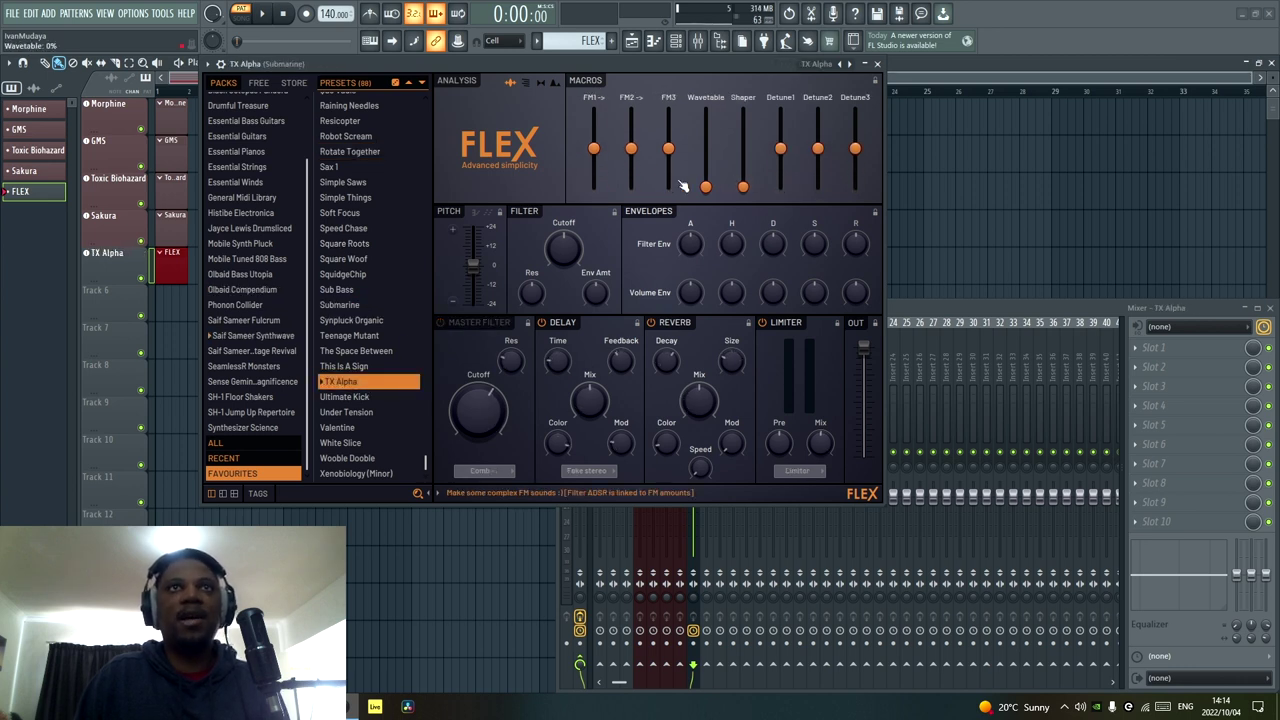
Audition SquidgeChip, Sax 1, Monster Hunter, M79 and Jungle Mallets from the FLEX favourites.
{"action": "left_click", "coordinate": [361, 273]}
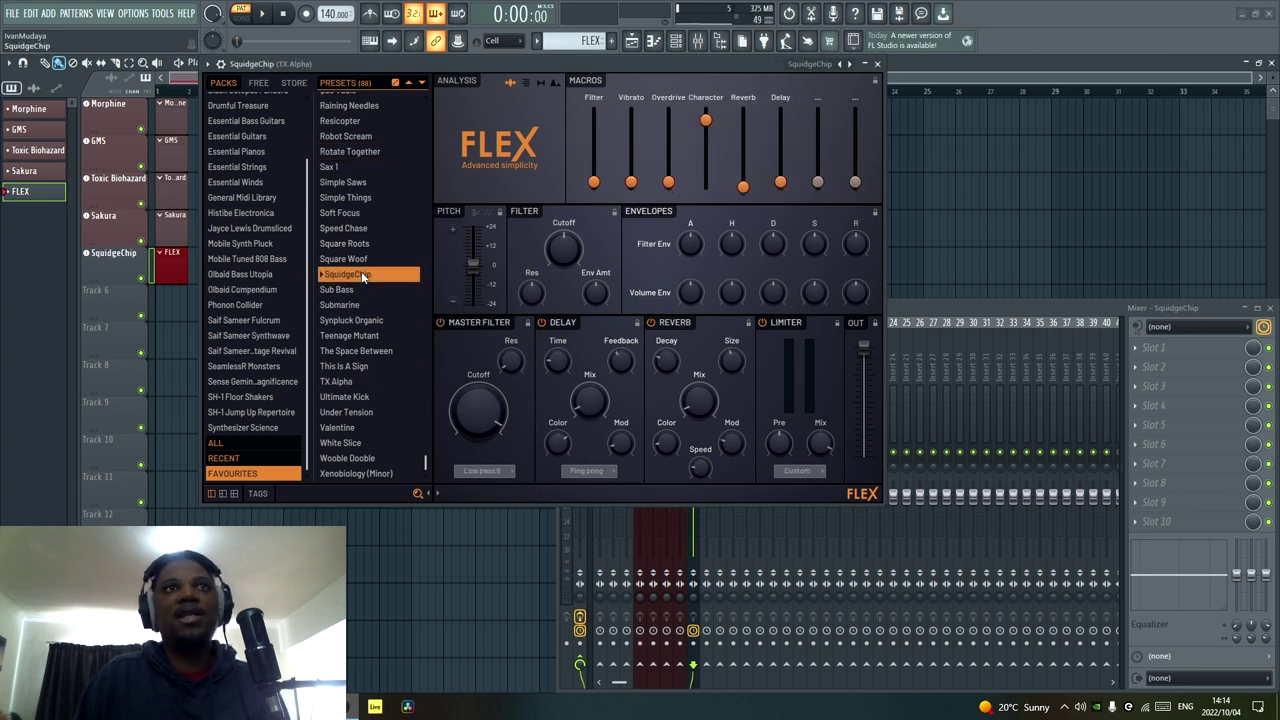
{"action": "left_click", "coordinate": [359, 167]}
{"action": "scroll", "coordinate": [362, 183], "scroll_direction": "up", "scroll_amount": 7}
{"action": "left_click", "coordinate": [362, 179]}
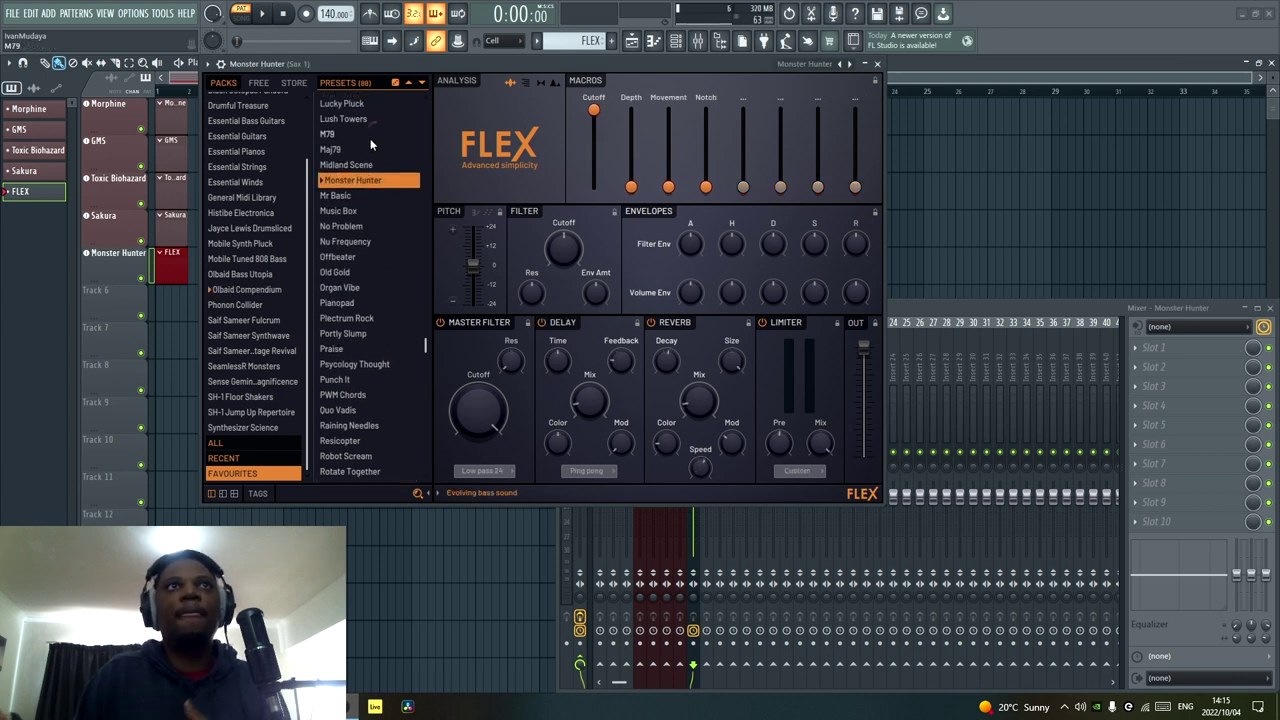
{"action": "left_click", "coordinate": [370, 136]}
{"action": "scroll", "coordinate": [363, 149], "scroll_direction": "up", "scroll_amount": 4}
{"action": "left_click", "coordinate": [355, 203]}
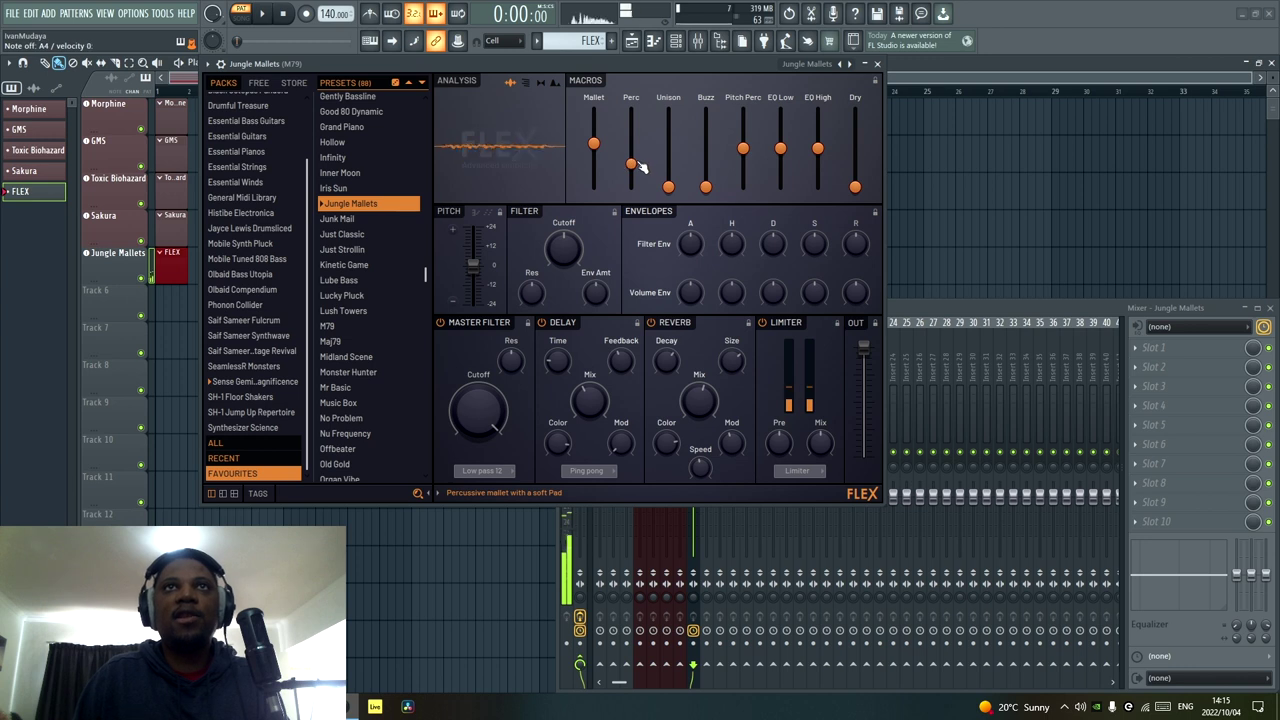
Lower the Perc macro of Jungle Mallets almost to its minimum and raise the Mallet macro.
{"action": "mouse_move", "coordinate": [631, 163]}
{"action": "left_mouse_down"}
{"action": "mouse_move", "coordinate": [631, 149]}
{"action": "mouse_move", "coordinate": [632, 187]}
{"action": "left_mouse_up"}
{"action": "mouse_move", "coordinate": [594, 143]}
{"action": "left_mouse_down"}
{"action": "mouse_move", "coordinate": [594, 111]}
{"action": "mouse_move", "coordinate": [594, 179]}
{"action": "mouse_move", "coordinate": [594, 125]}
{"action": "left_mouse_up"}
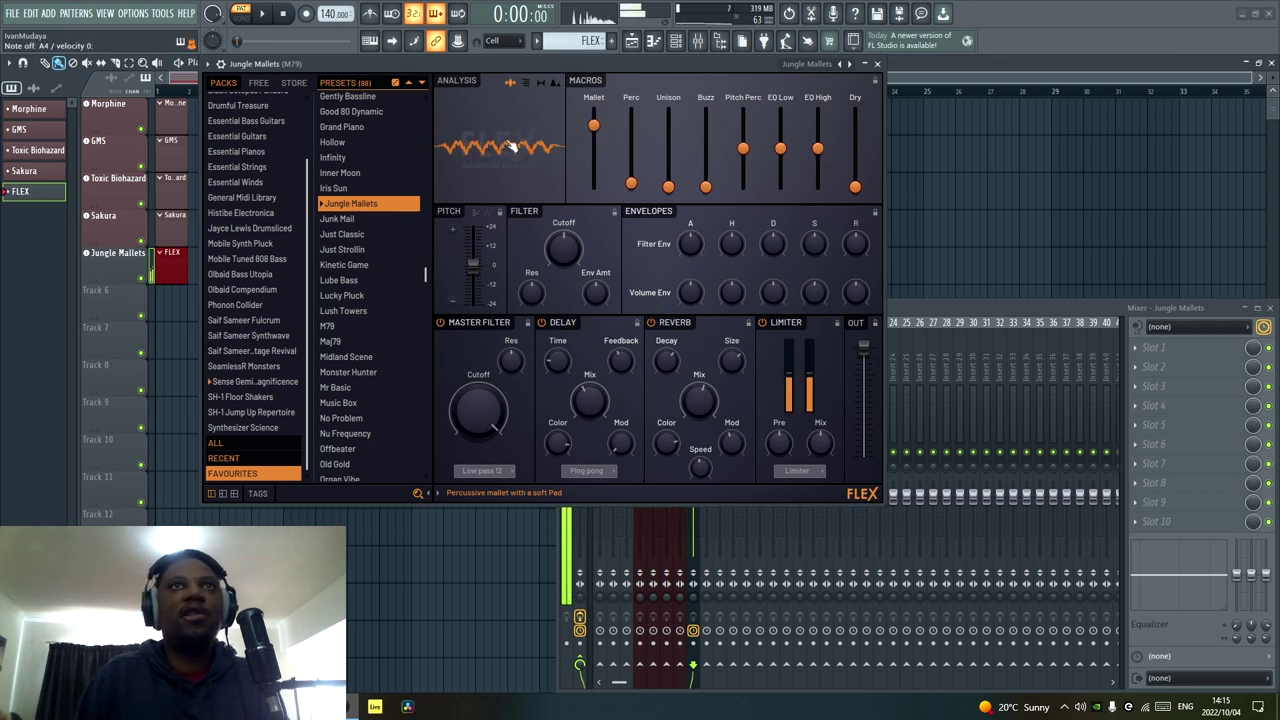
Compare FLEX's analysis displays by switching between spectrogram, spectrum and waveform, ending on the spectrogram.
{"action": "left_click", "coordinate": [525, 84]}
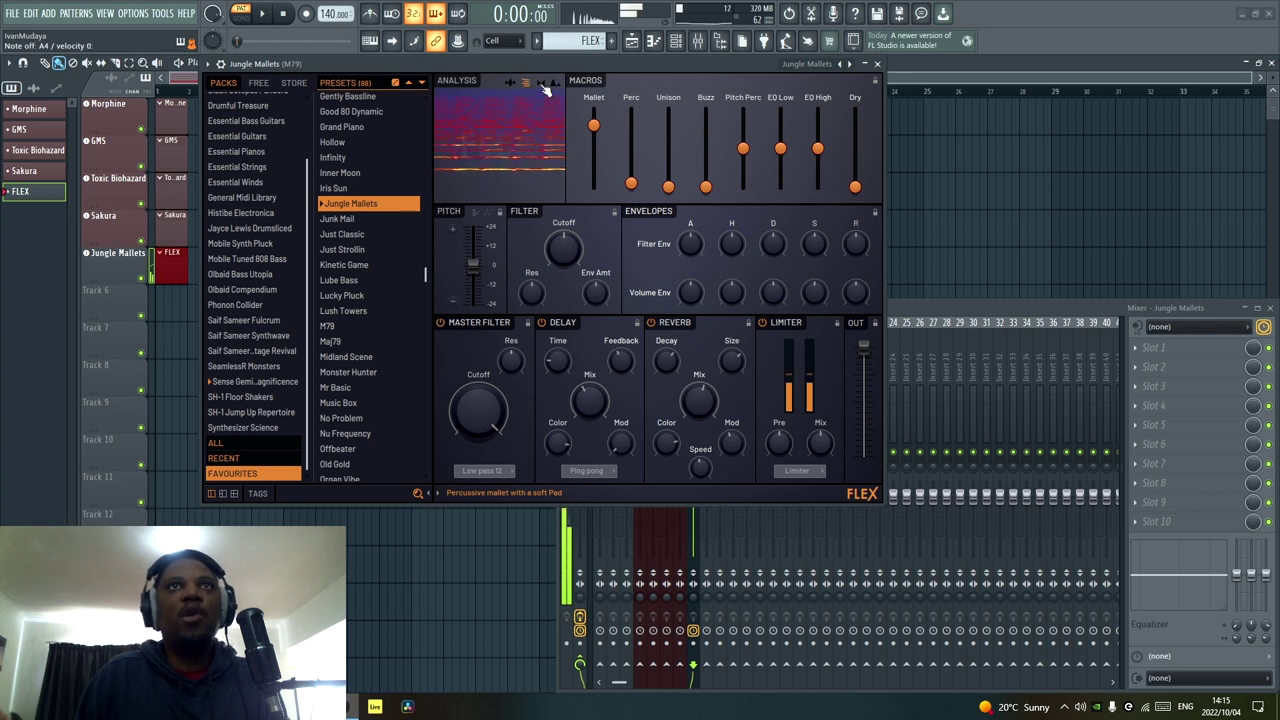
{"action": "left_click", "coordinate": [554, 84]}
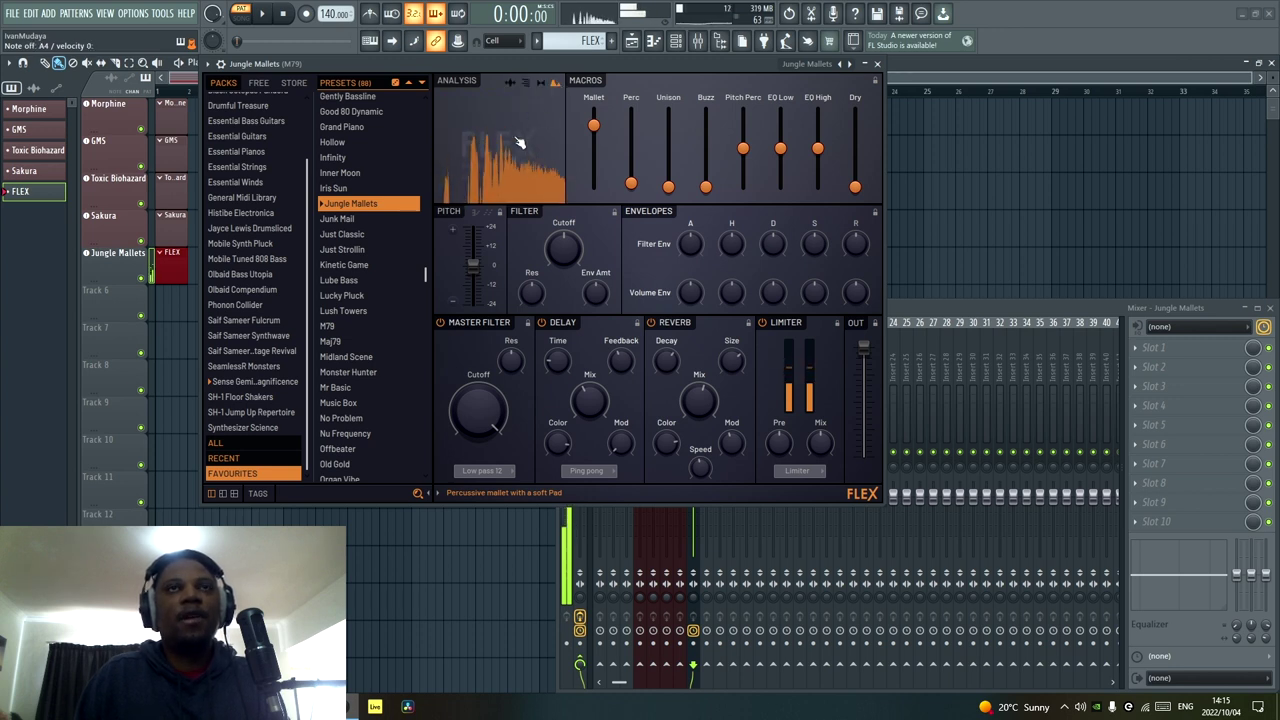
{"action": "left_click", "coordinate": [510, 84]}
{"action": "left_click", "coordinate": [525, 84]}
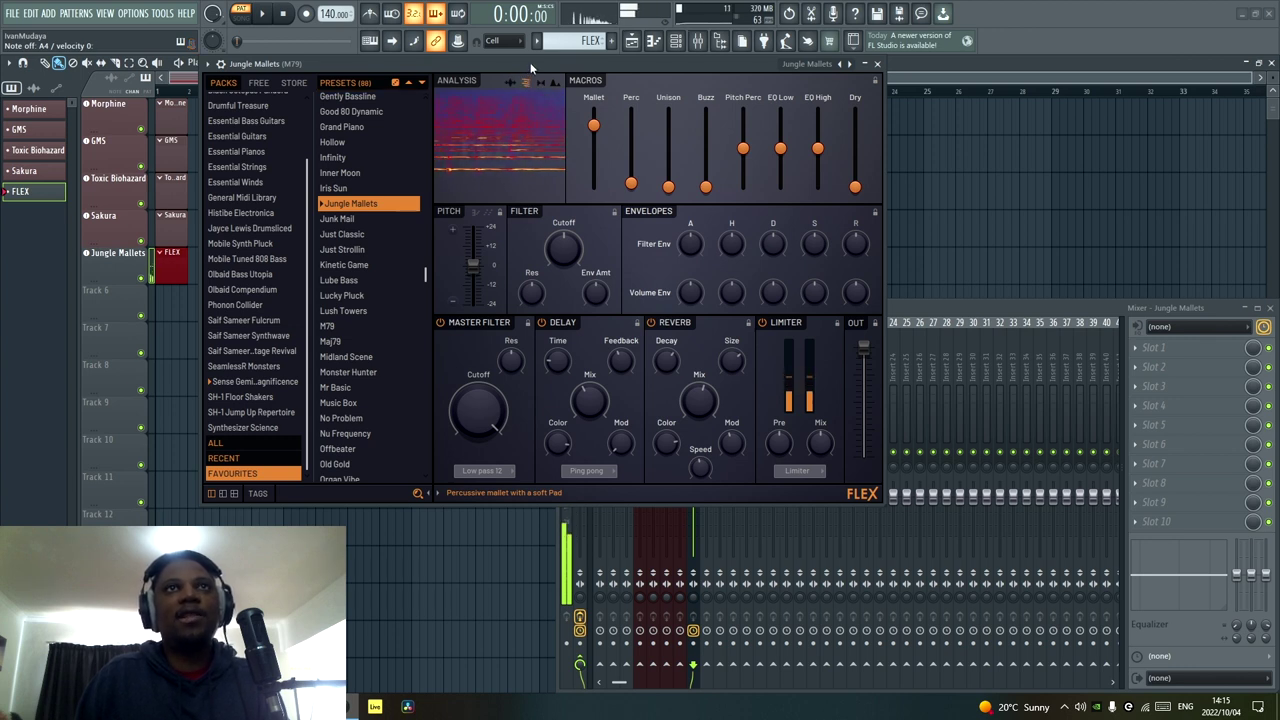
{"action": "left_click", "coordinate": [527, 103]}
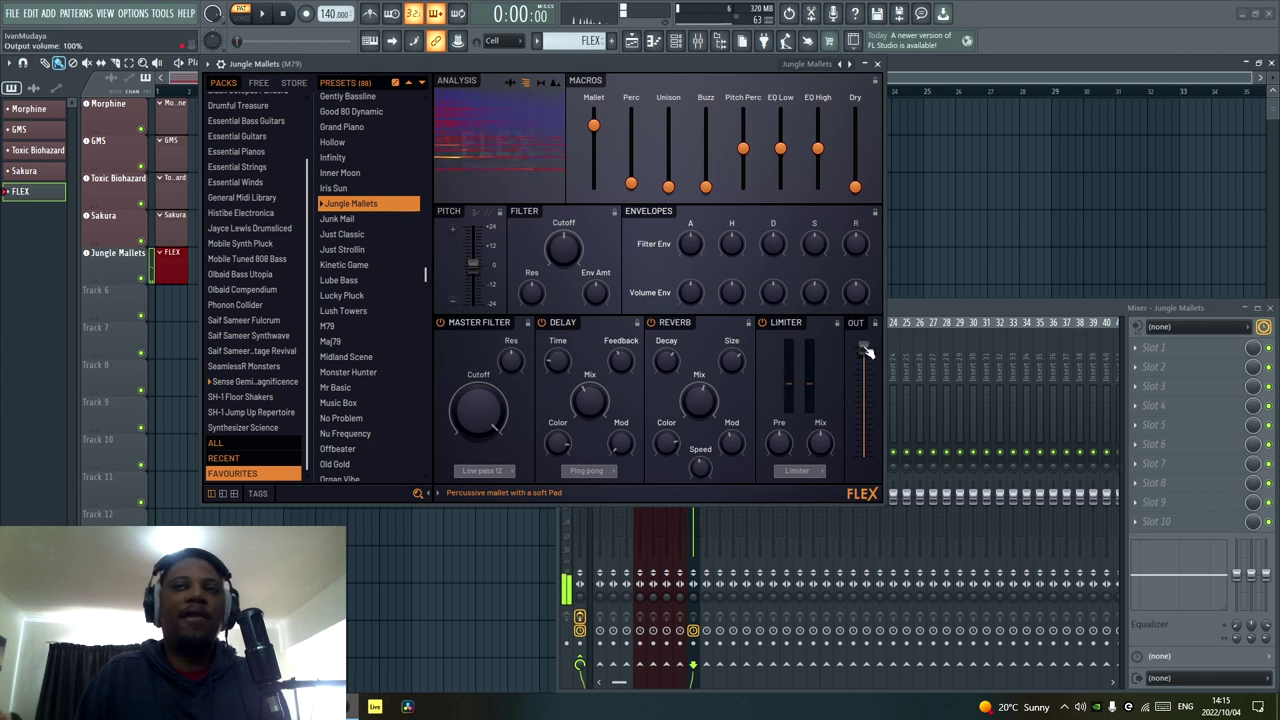
Lower FLEX's output volume slightly and close the plugin window.
{"action": "mouse_move", "coordinate": [868, 352]}
{"action": "left_mouse_down"}
{"action": "mouse_move", "coordinate": [864, 420]}
{"action": "mouse_move", "coordinate": [866, 362]}
{"action": "left_mouse_up"}
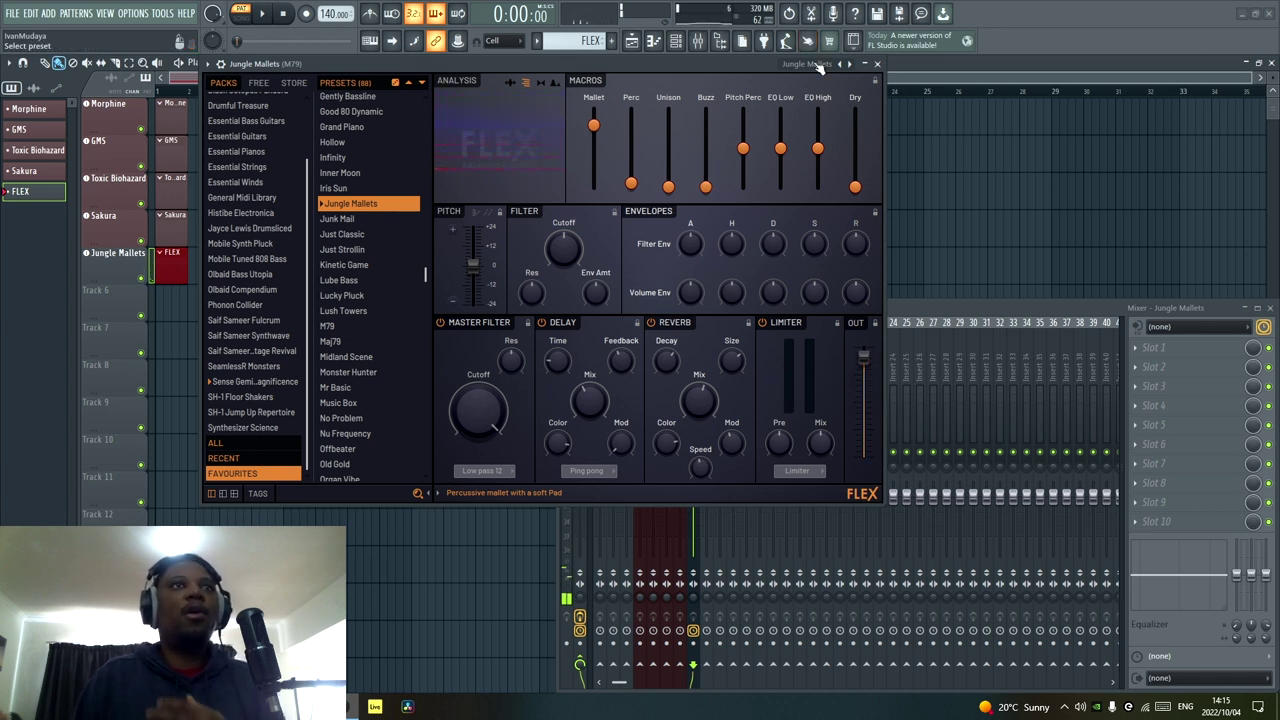
{"action": "left_click", "coordinate": [877, 63]}
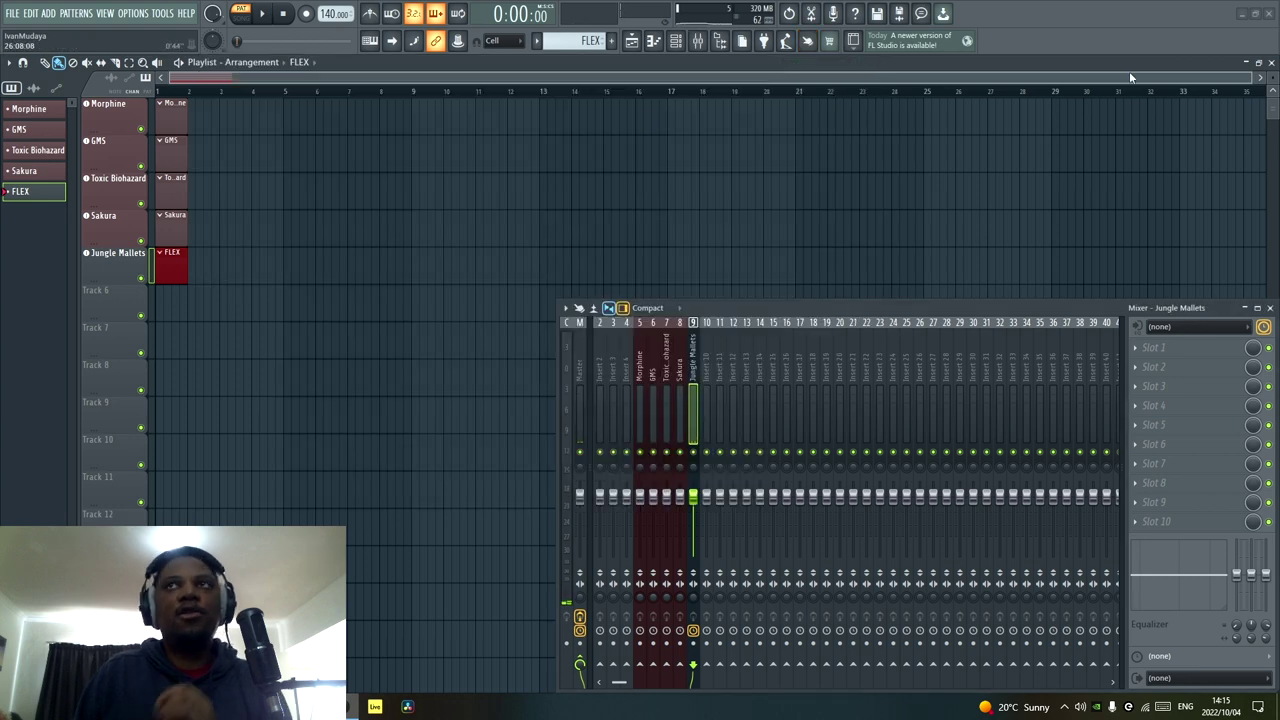
Zoom the playlist in on the five instrument clips and clear the highlight from the FLEX clip.
{"action": "left_click_drag", "start_coordinate": [1129, 76], "coordinate": [380, 97]}
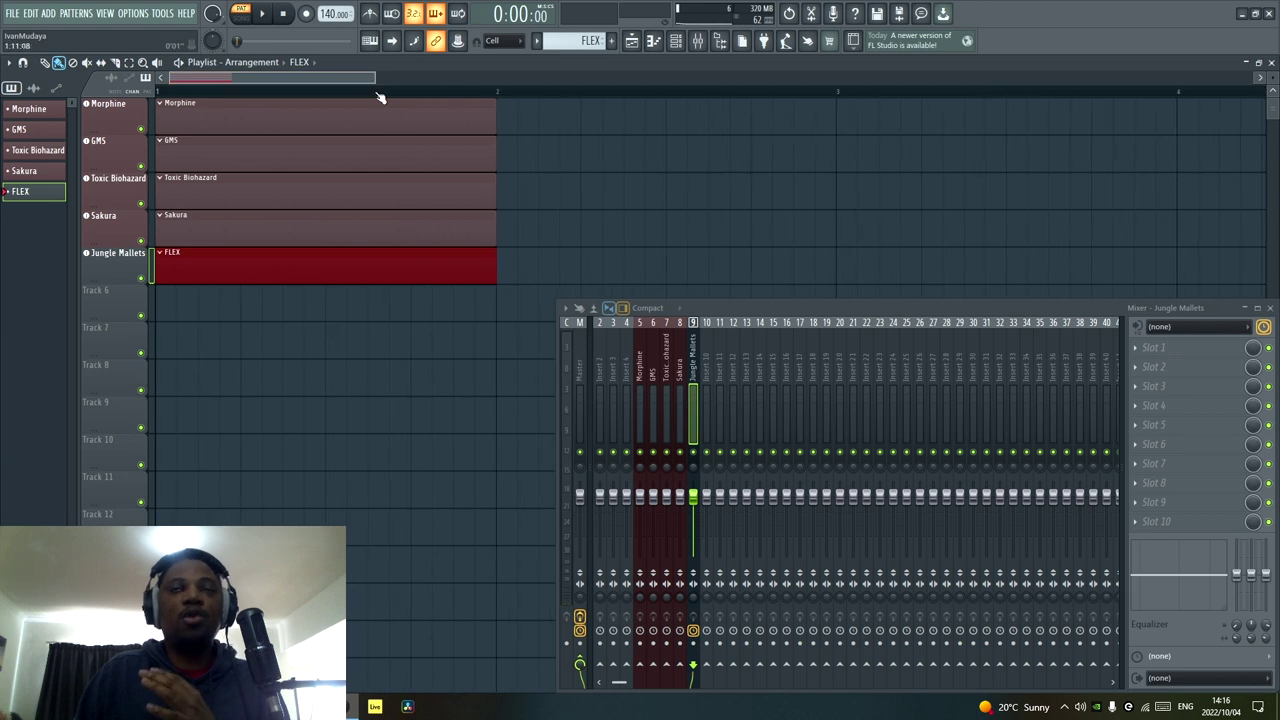
{"action": "left_click", "coordinate": [618, 183]}
{"action": "right_click", "coordinate": [648, 190]}
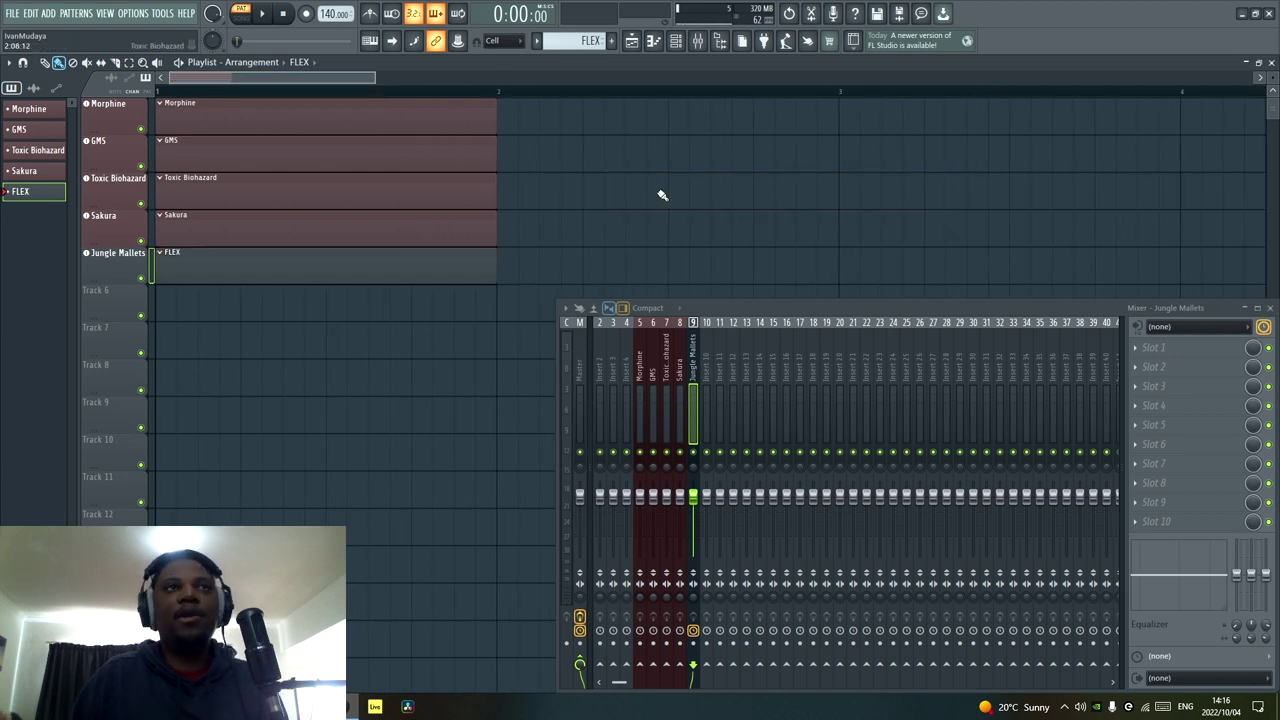